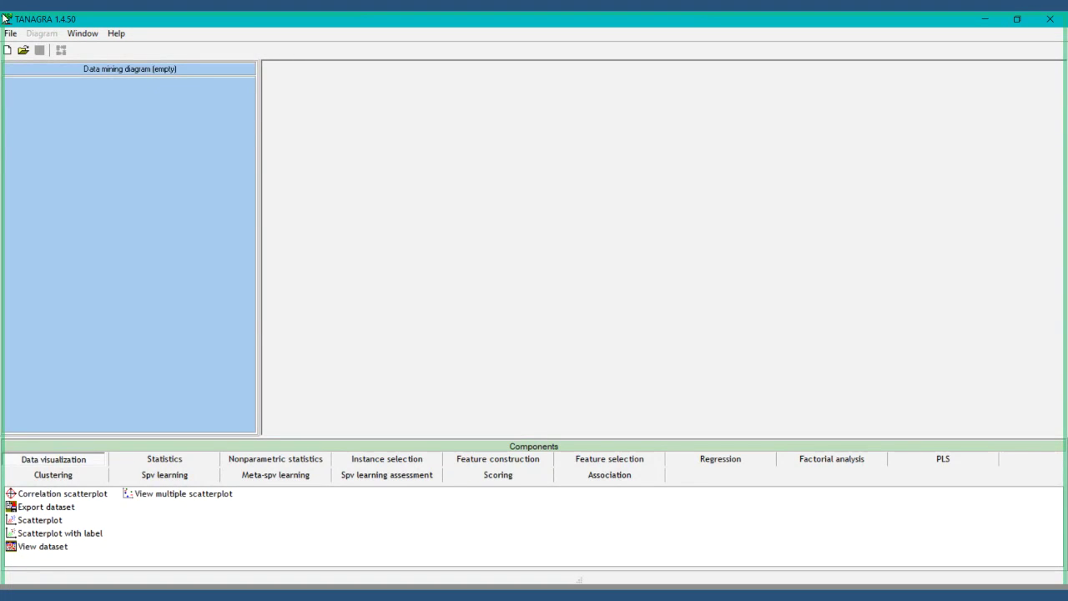
Start a new data mining diagram and title it Mexico.
{"action": "left_click", "coordinate": [4, 34]}
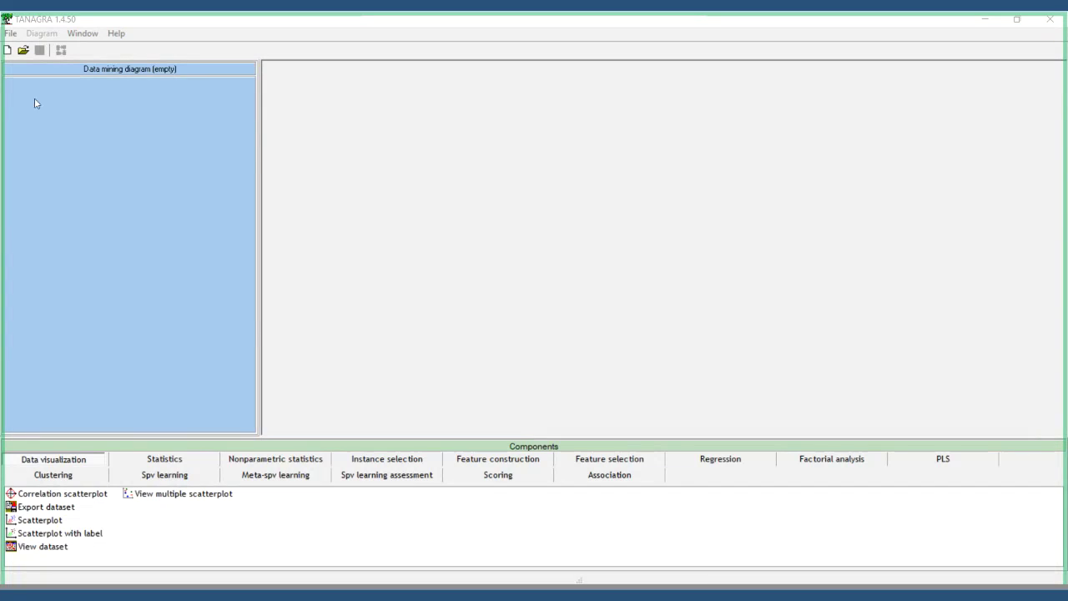
{"action": "left_click", "coordinate": [10, 33]}
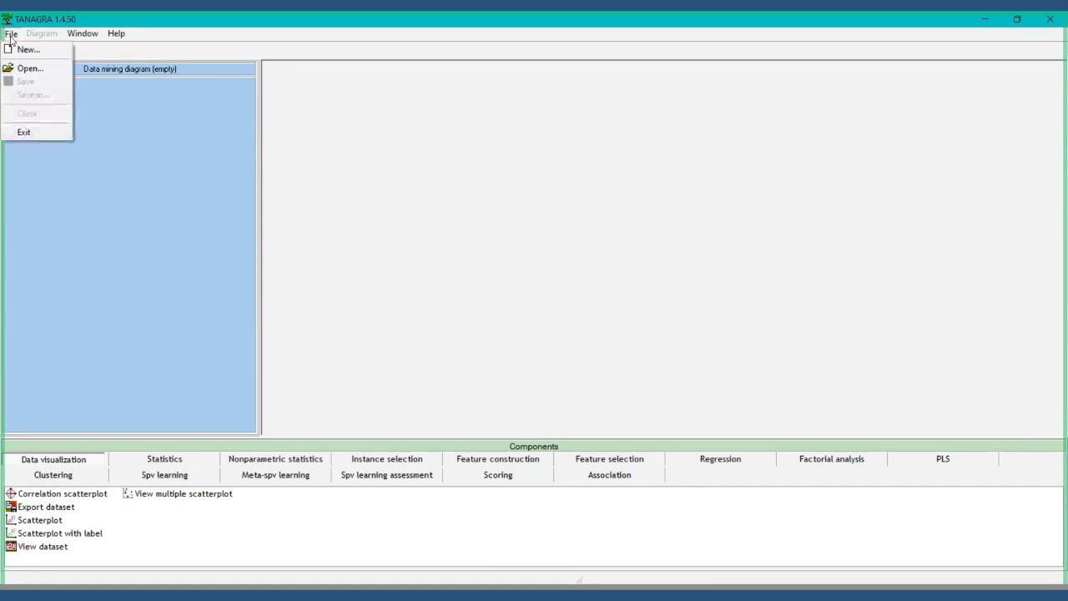
{"action": "left_click", "coordinate": [23, 52]}
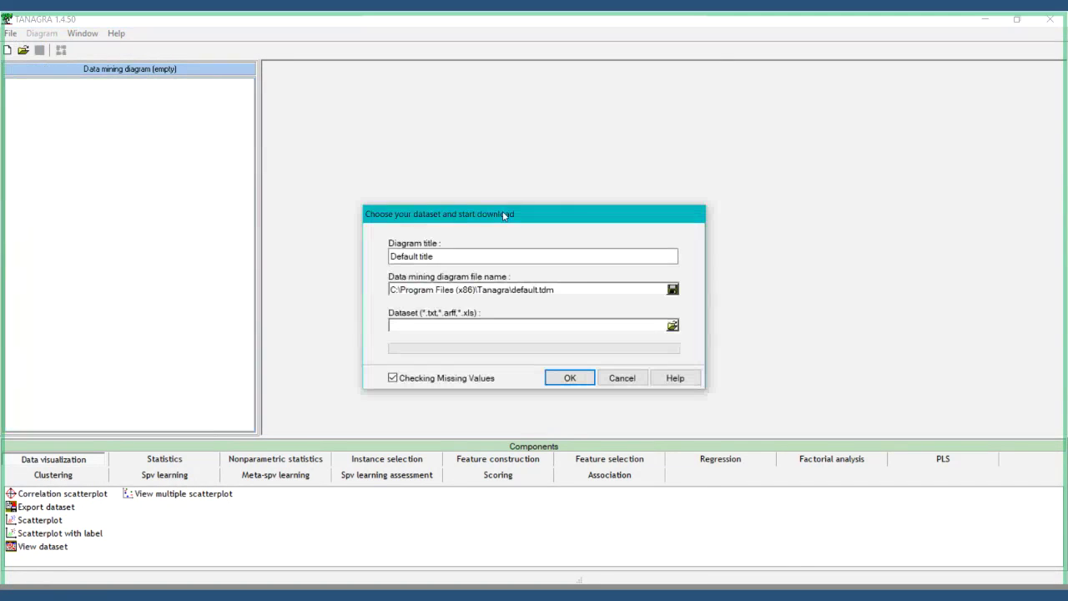
{"action": "left_click_drag", "start_coordinate": [485, 256], "coordinate": [198, 239]}
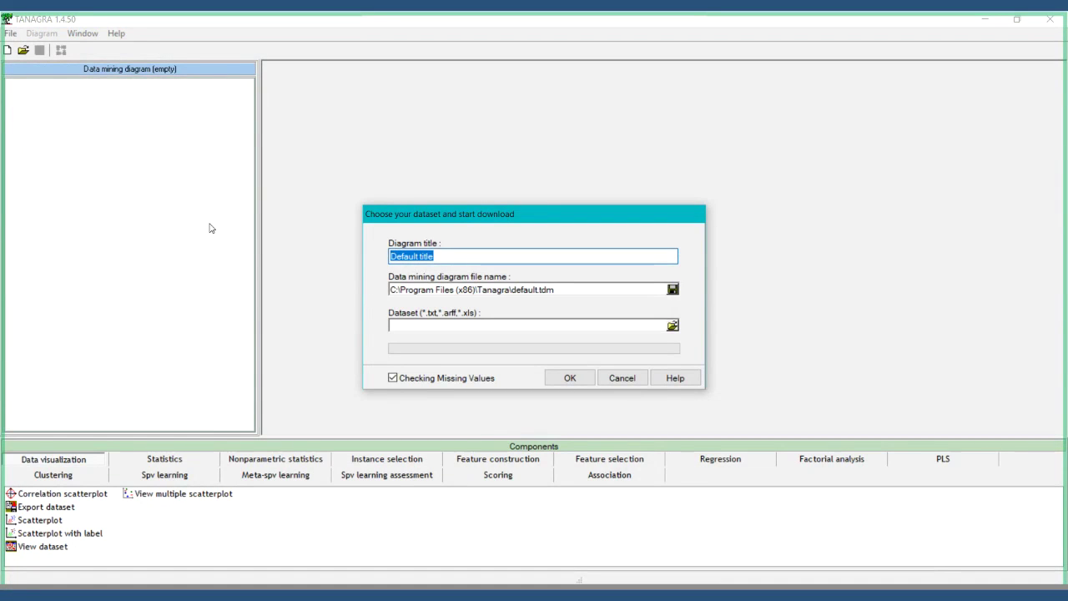
{"action": "type", "text": "Mexico"}
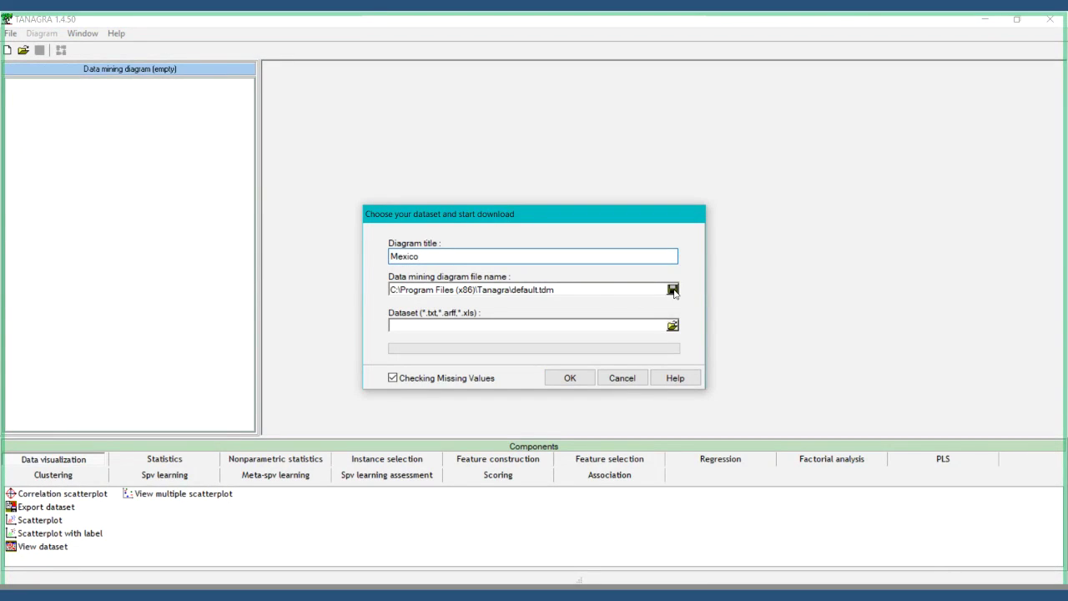
Set the diagram's file name to Mexico in the Presentacion folder, as a Text Data Mining diagram.
{"action": "left_click", "coordinate": [672, 290]}
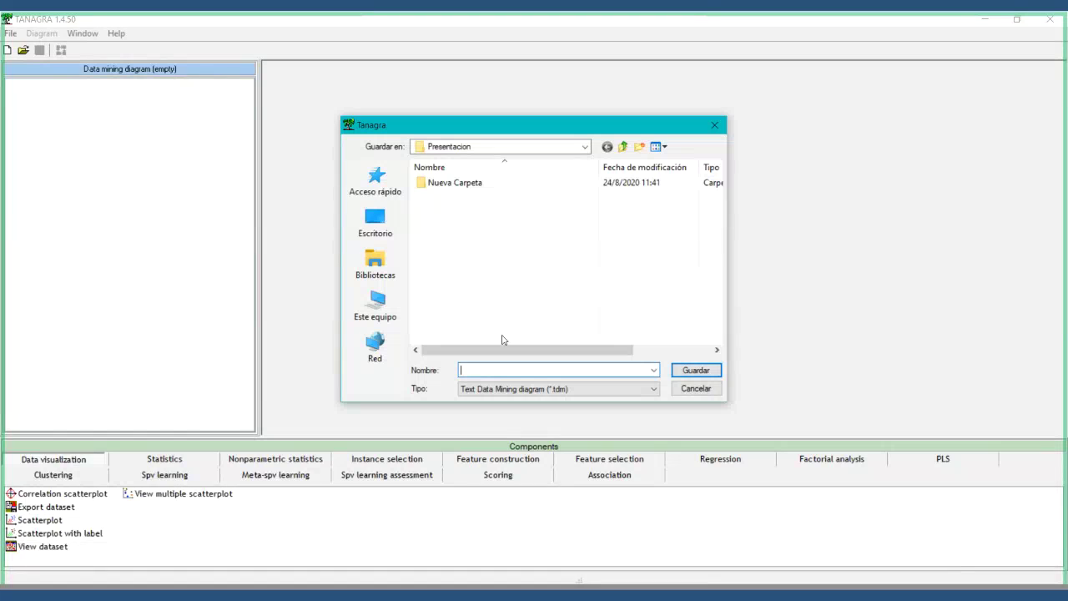
{"action": "type", "text": "Mexico"}
{"action": "key", "text": "ctrl+a"}
{"action": "key", "text": "Return"}
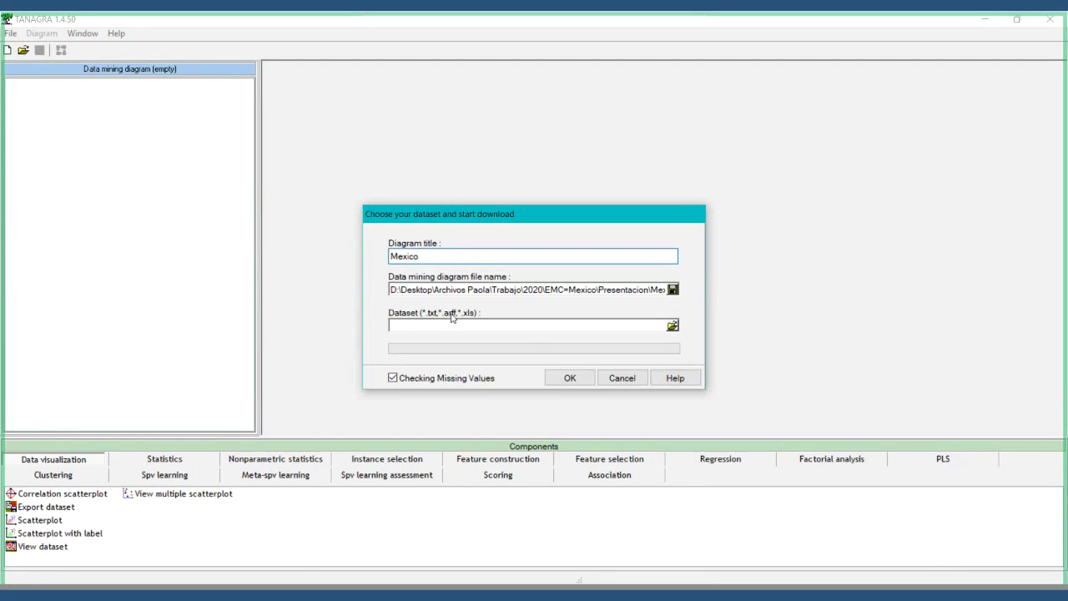
Load the Excel file Hongos.xls from the Presentacion folder as the dataset and create the diagram with missing-value checking on.
{"action": "left_click", "coordinate": [672, 326]}
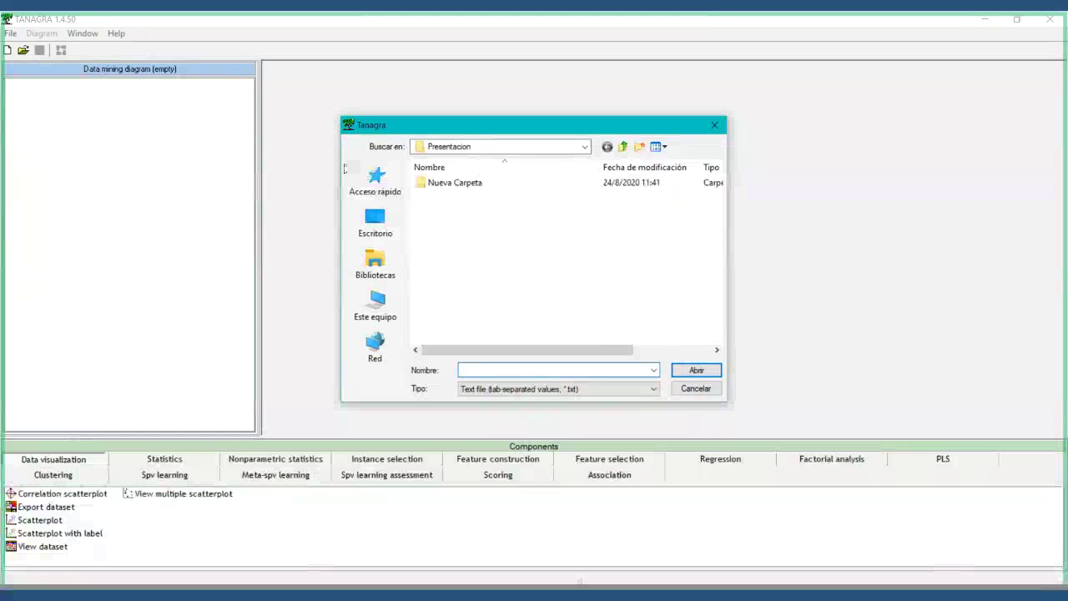
{"action": "left_click", "coordinate": [519, 392]}
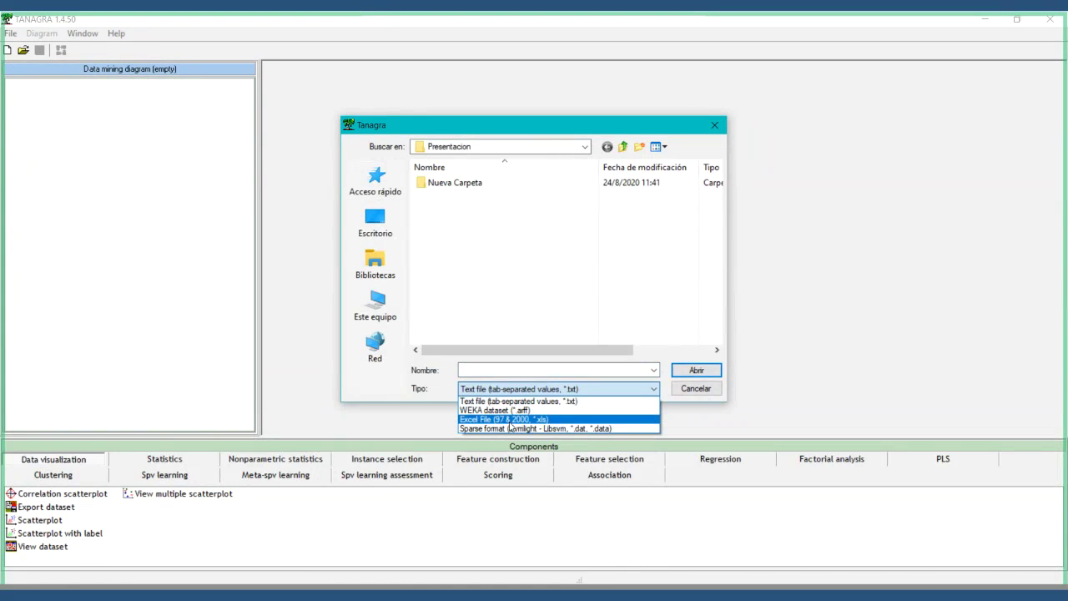
{"action": "left_click", "coordinate": [509, 421]}
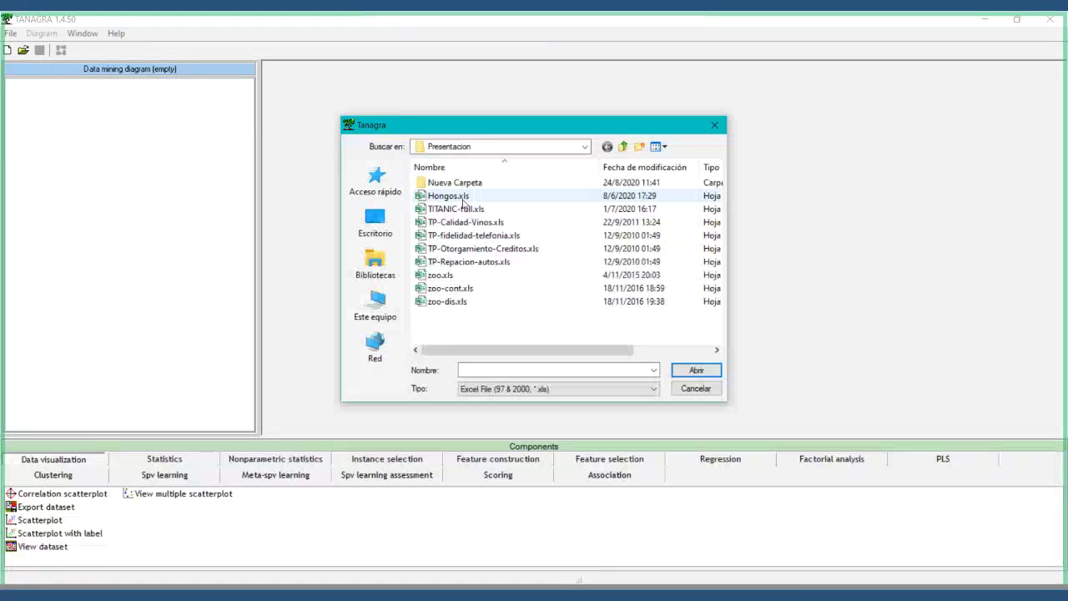
{"action": "left_click", "coordinate": [463, 200]}
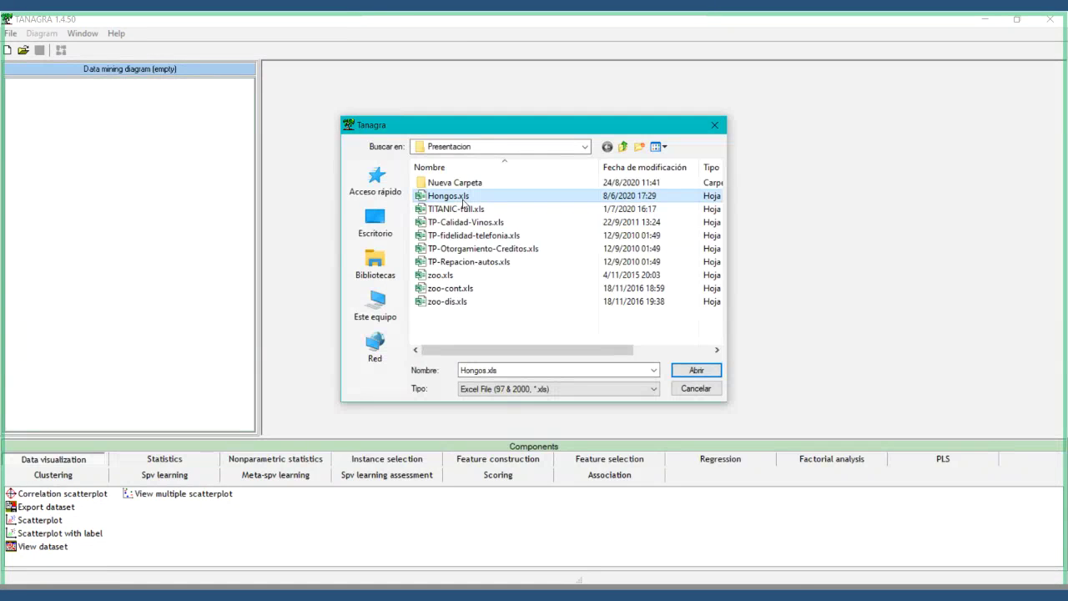
{"action": "left_click", "coordinate": [693, 372]}
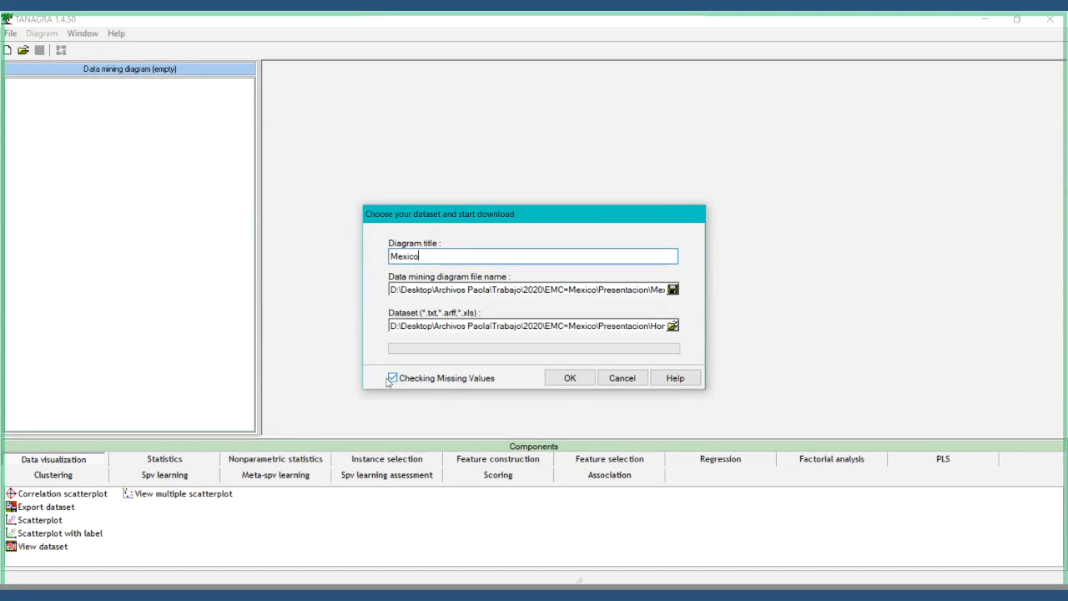
{"action": "left_click", "coordinate": [571, 379]}
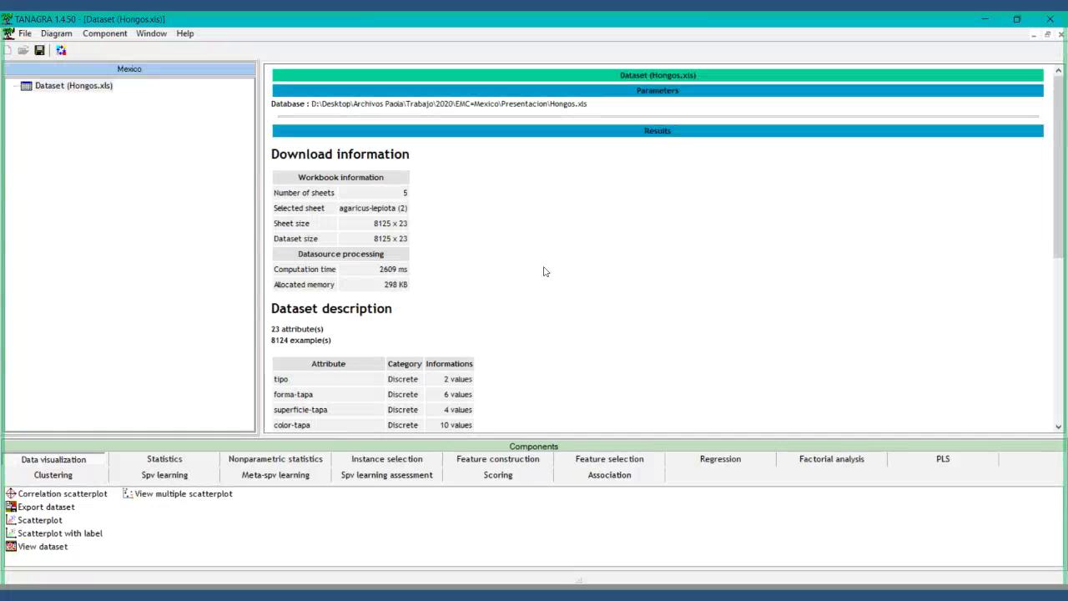
Examine the dataset description of Hongos.xls, including each attribute's category and number of values.
{"action": "scroll", "coordinate": [544, 270], "scroll_direction": "down", "scroll_amount": 2}
{"action": "scroll", "coordinate": [543, 269], "scroll_direction": "down", "scroll_amount": 3}
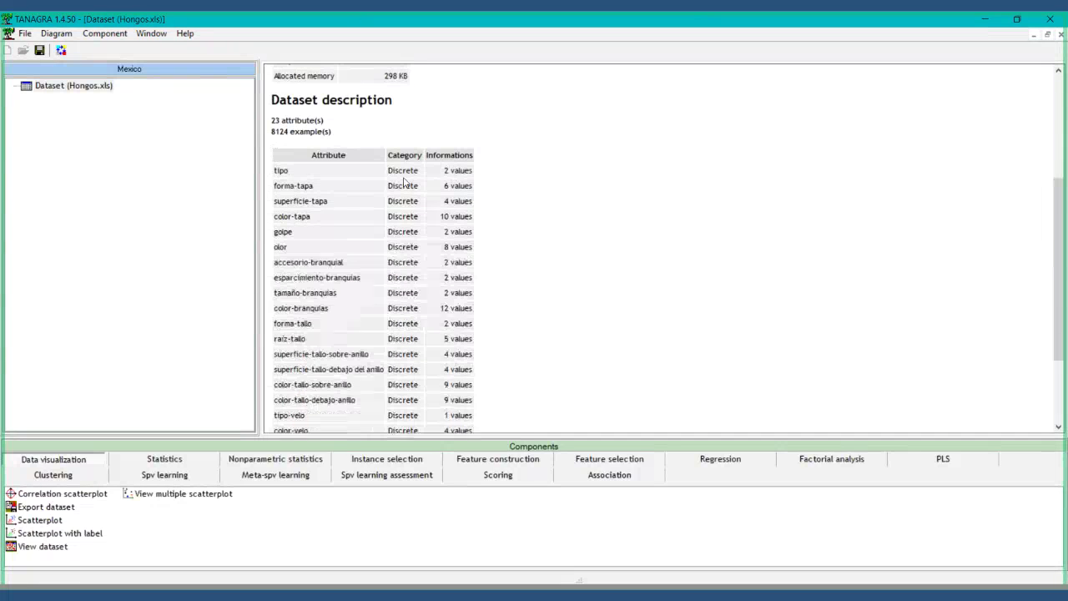
{"action": "scroll", "coordinate": [404, 192], "scroll_direction": "down", "scroll_amount": 1}
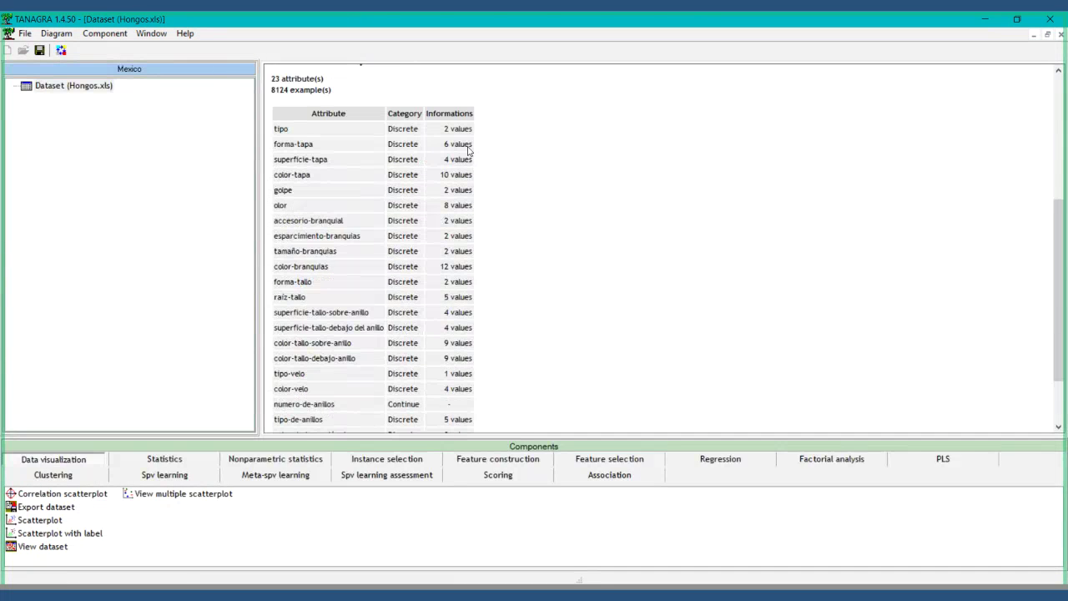
{"action": "scroll", "coordinate": [447, 219], "scroll_direction": "down", "scroll_amount": 2}
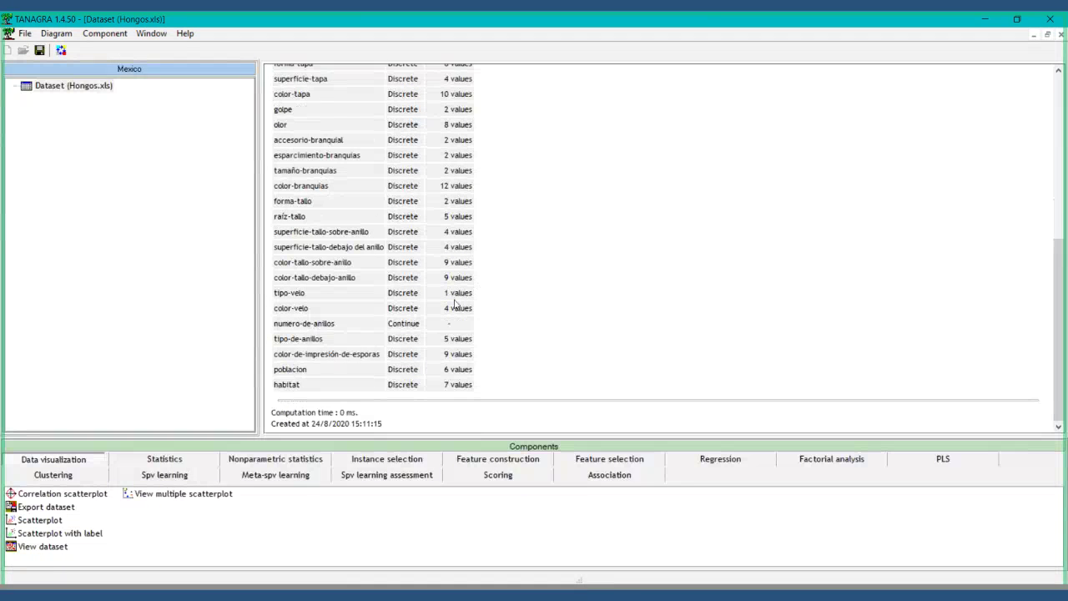
{"action": "scroll", "coordinate": [455, 305], "scroll_direction": "up", "scroll_amount": 5}
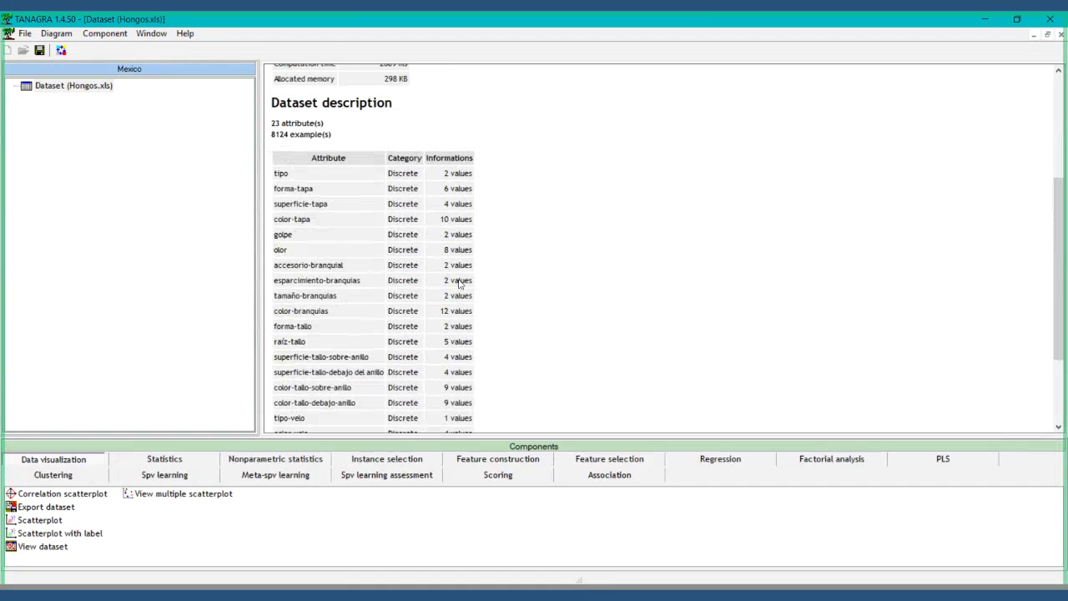
{"action": "scroll", "coordinate": [461, 285], "scroll_direction": "down", "scroll_amount": 3}
{"action": "scroll", "coordinate": [461, 286], "scroll_direction": "down", "scroll_amount": 1}
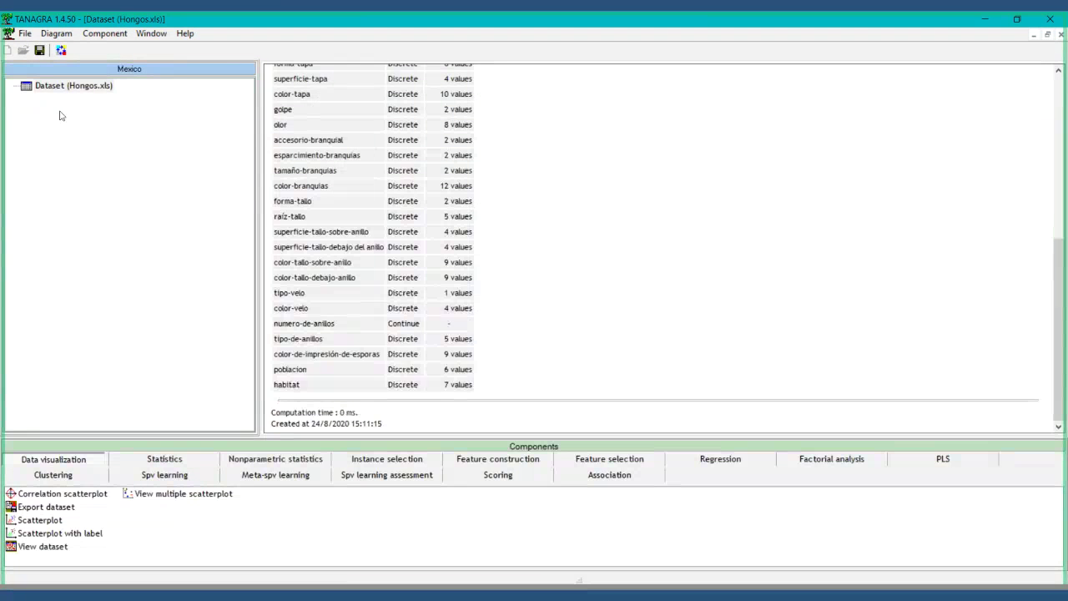
Add a Define status component to the Hongos.xls dataset and assign the attribute tipo as target.
{"action": "left_click", "coordinate": [60, 52]}
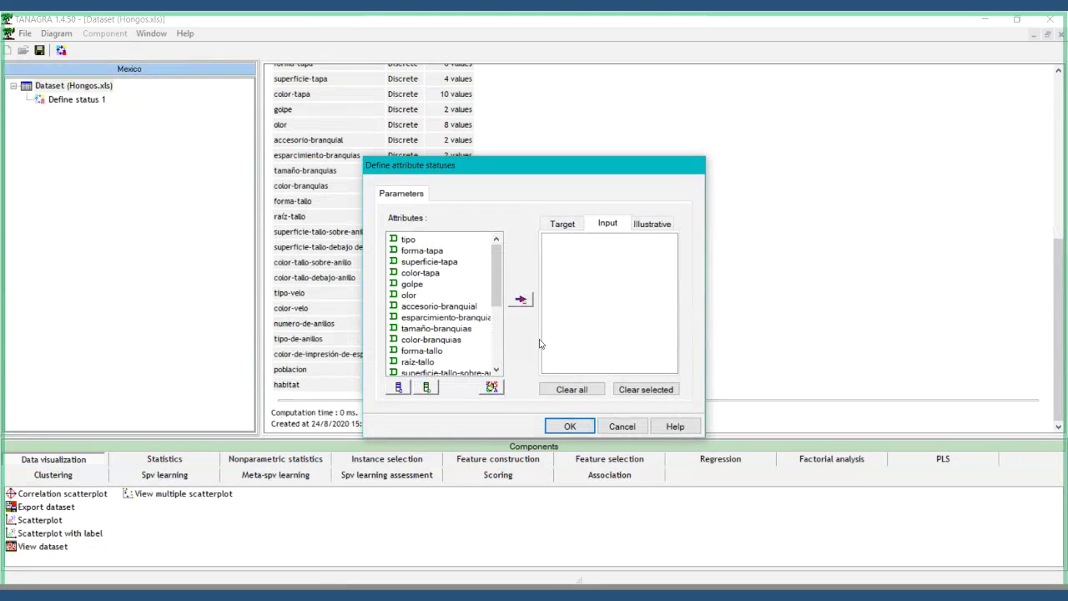
{"action": "left_click", "coordinate": [561, 224]}
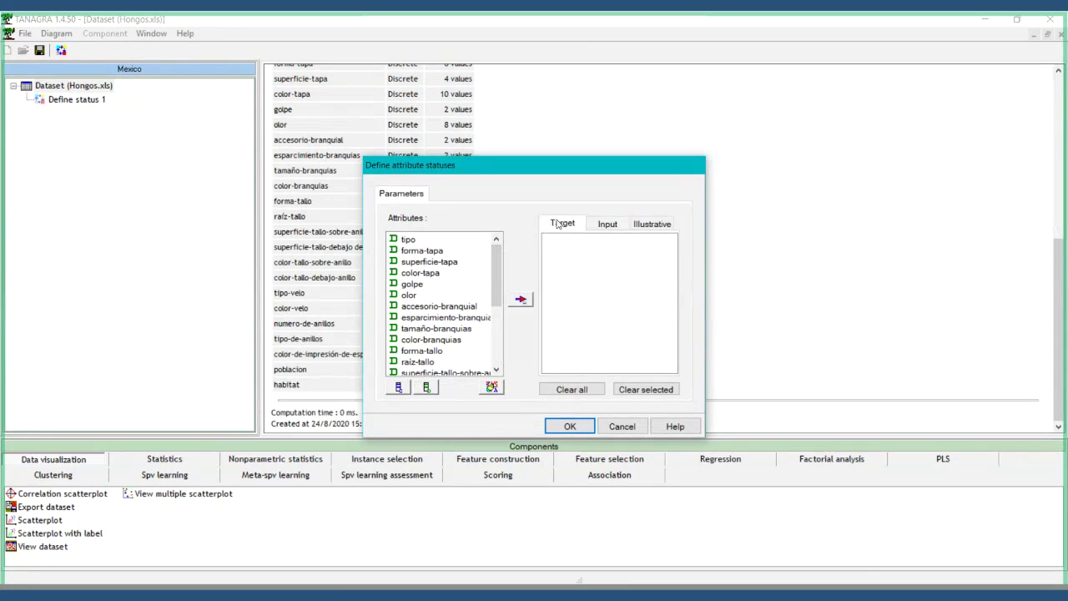
{"action": "left_click", "coordinate": [604, 225]}
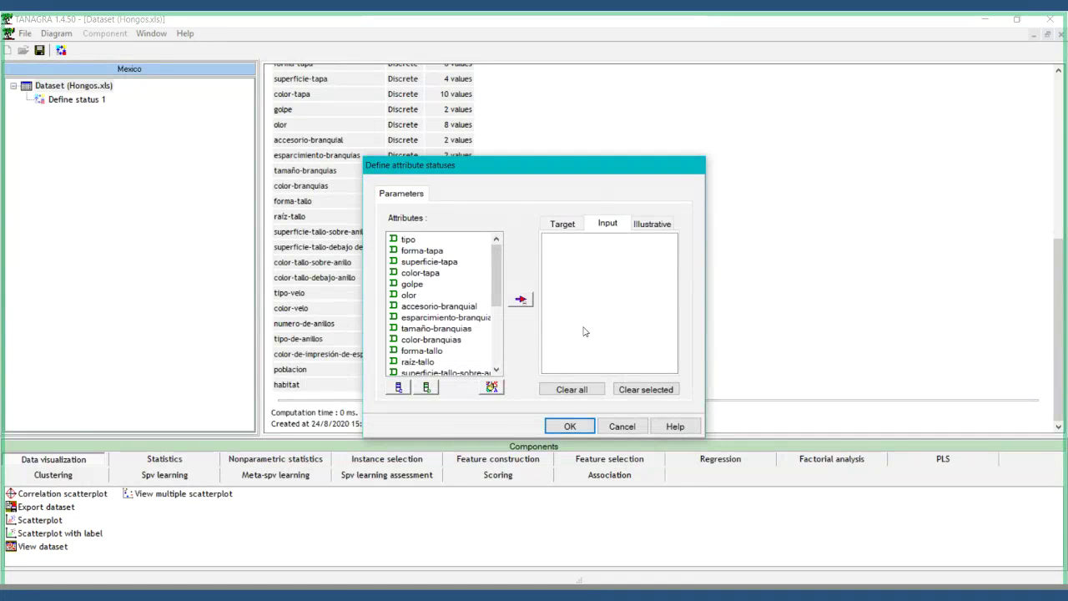
{"action": "left_click", "coordinate": [560, 225]}
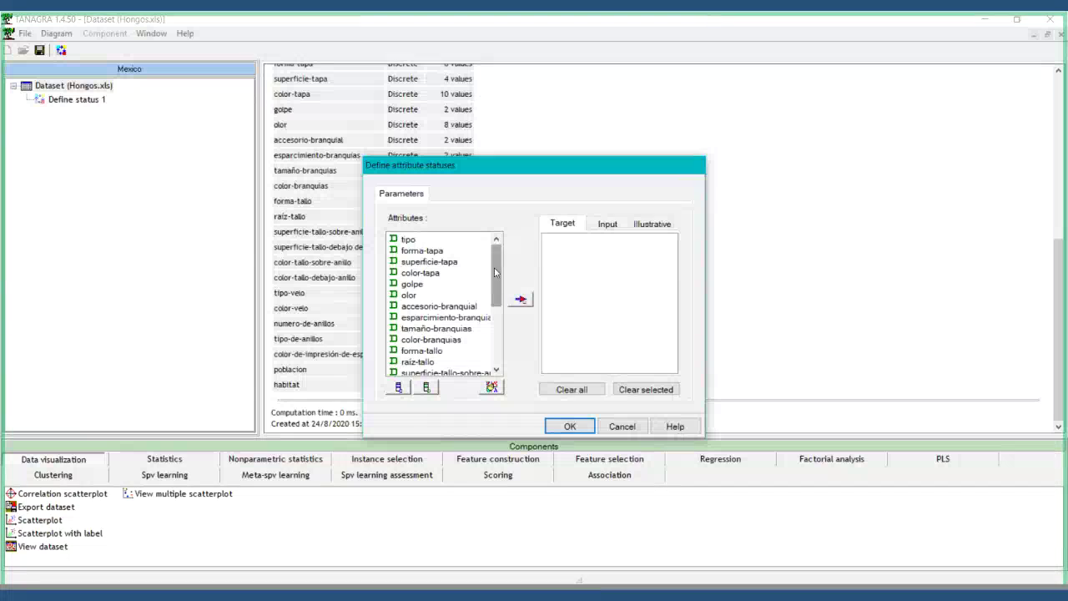
{"action": "mouse_move", "coordinate": [495, 271]}
{"action": "left_mouse_down"}
{"action": "mouse_move", "coordinate": [501, 334]}
{"action": "mouse_move", "coordinate": [497, 269]}
{"action": "left_mouse_up"}
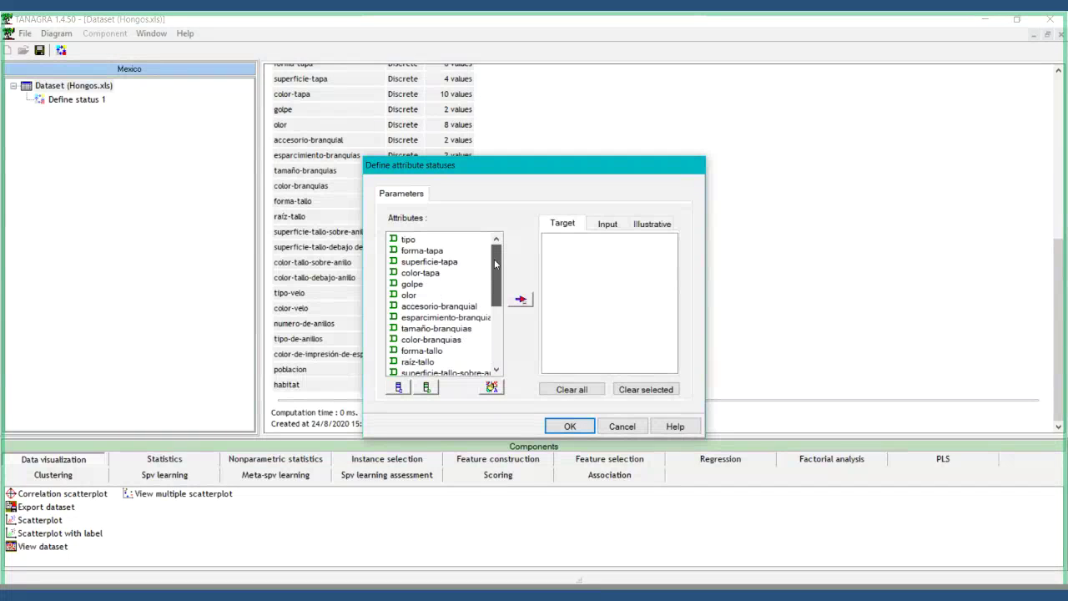
{"action": "left_click", "coordinate": [407, 241]}
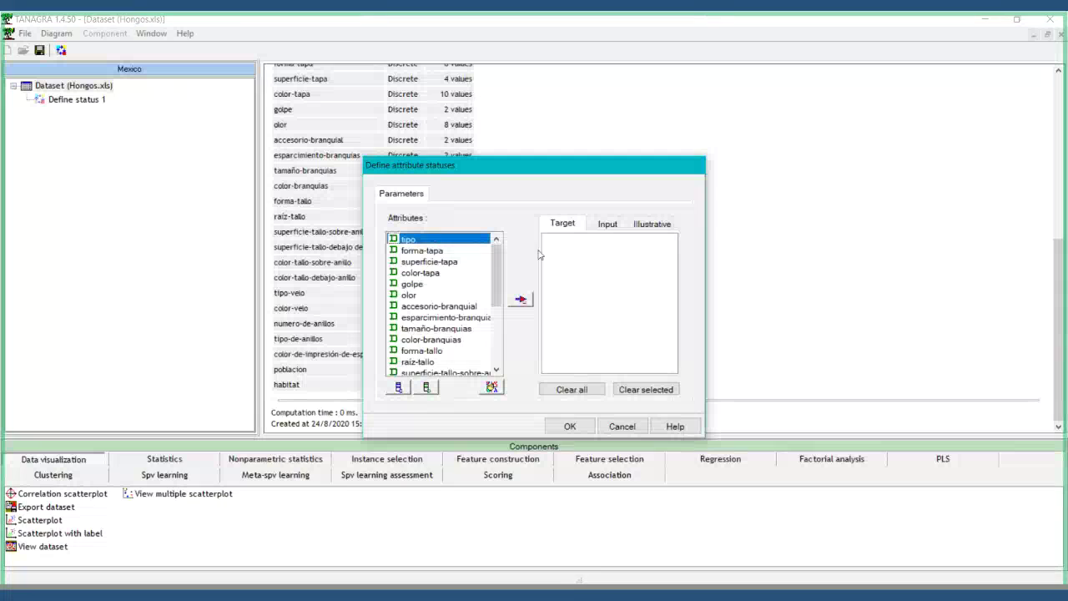
{"action": "left_click", "coordinate": [519, 300]}
Assign all attributes from forma-tapa through habitat as input and check the resulting input list.
{"action": "left_click", "coordinate": [608, 224]}
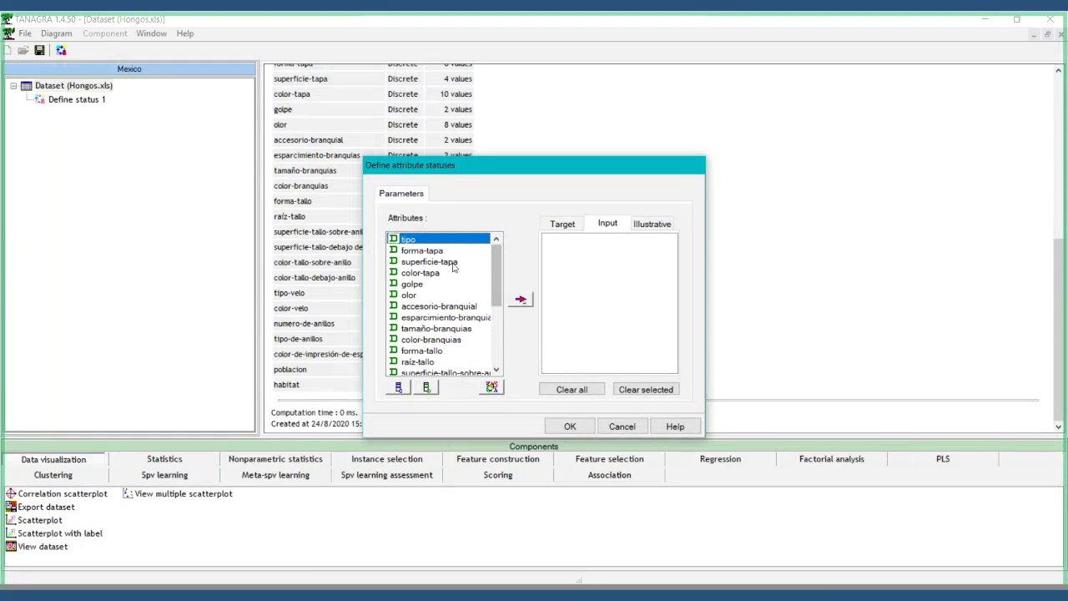
{"action": "left_click", "coordinate": [426, 250]}
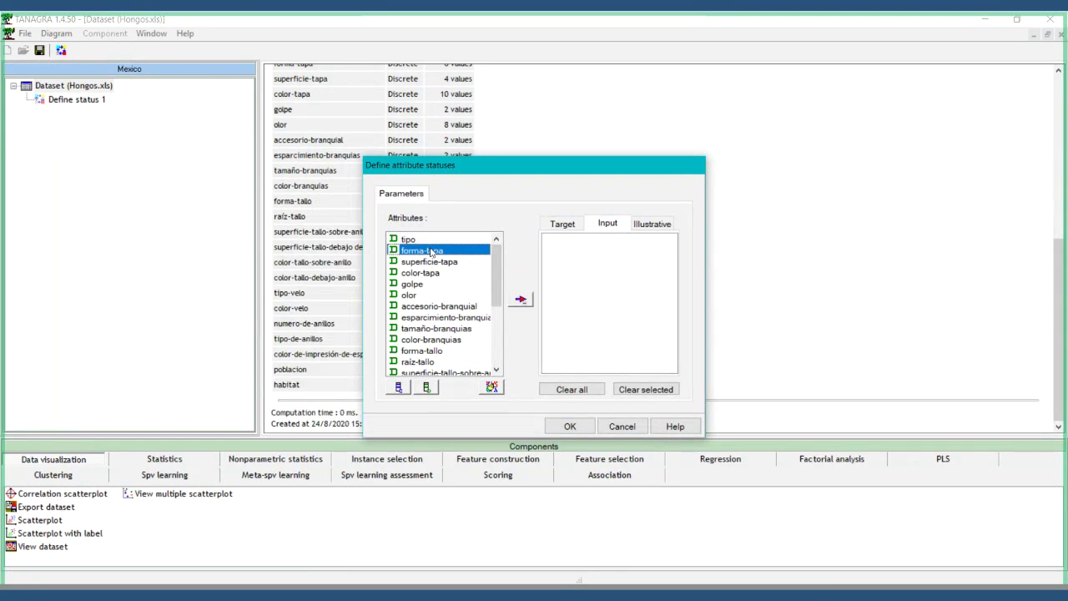
{"action": "scroll", "coordinate": [441, 323], "scroll_direction": "down", "scroll_amount": 2}
{"action": "scroll", "coordinate": [441, 324], "scroll_direction": "down", "scroll_amount": 2}
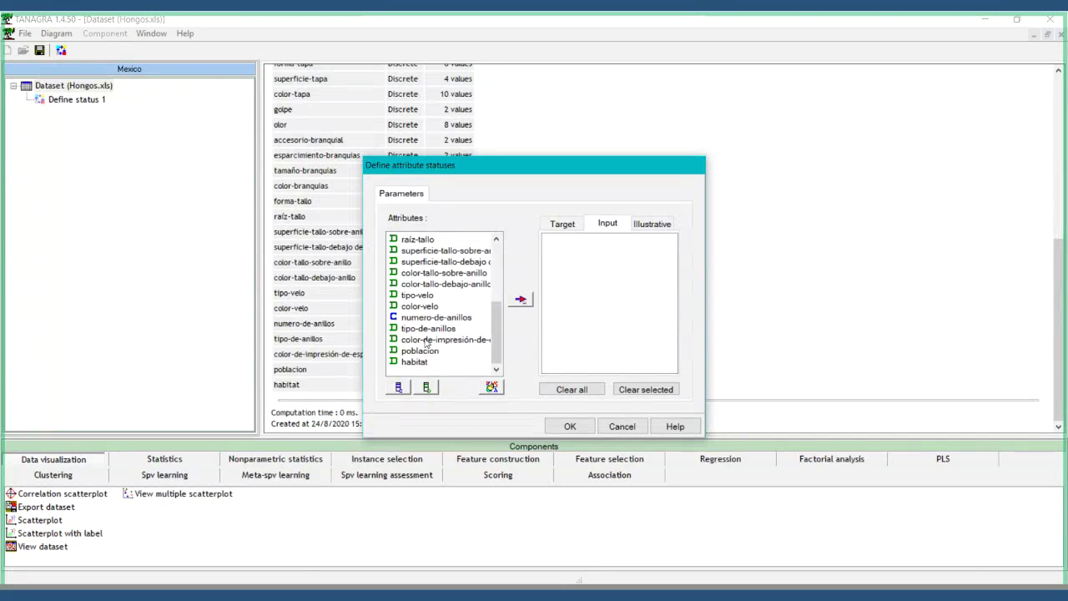
{"action": "scroll", "coordinate": [421, 351], "scroll_direction": "up", "scroll_amount": 1}
{"action": "scroll", "coordinate": [422, 352], "scroll_direction": "up", "scroll_amount": 4}
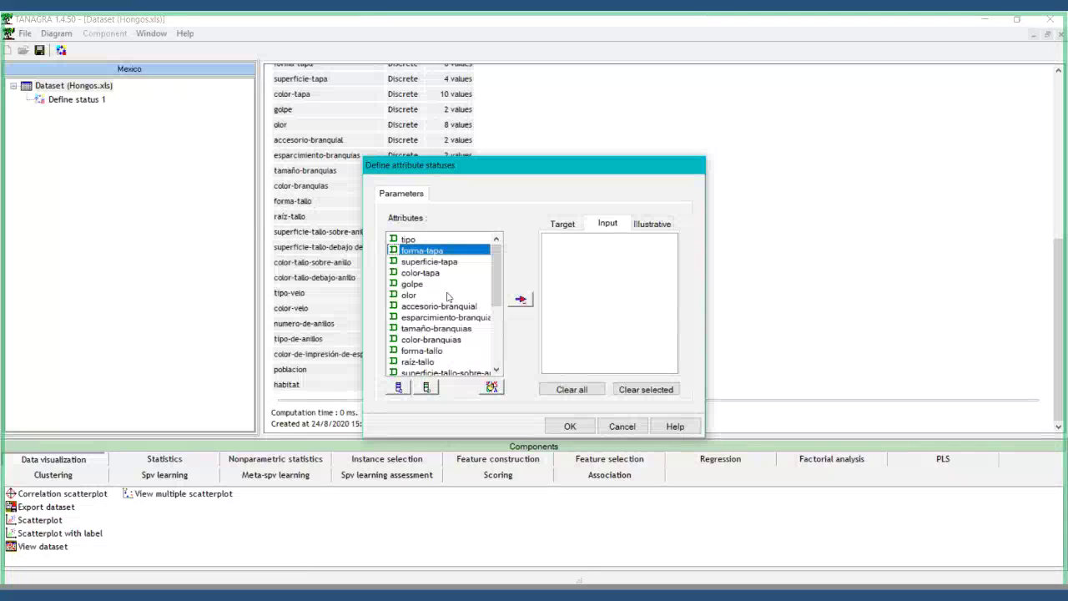
{"action": "scroll", "coordinate": [446, 301], "scroll_direction": "down", "scroll_amount": 2}
{"action": "scroll", "coordinate": [446, 300], "scroll_direction": "down", "scroll_amount": 2}
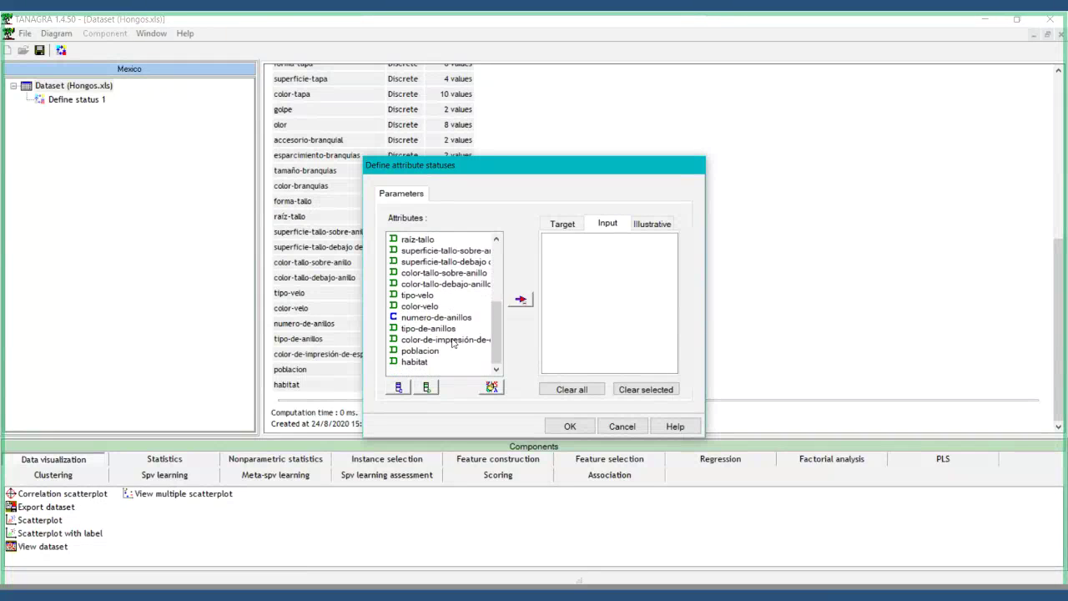
{"action": "left_click", "coordinate": [415, 362]}
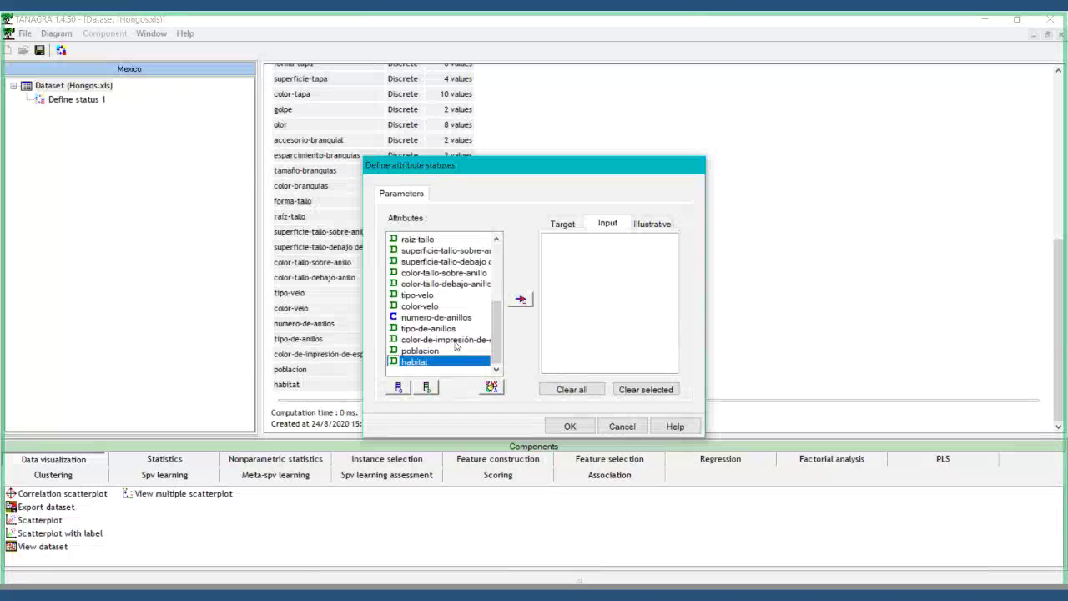
{"action": "left_click_drag", "start_coordinate": [498, 334], "coordinate": [502, 262]}
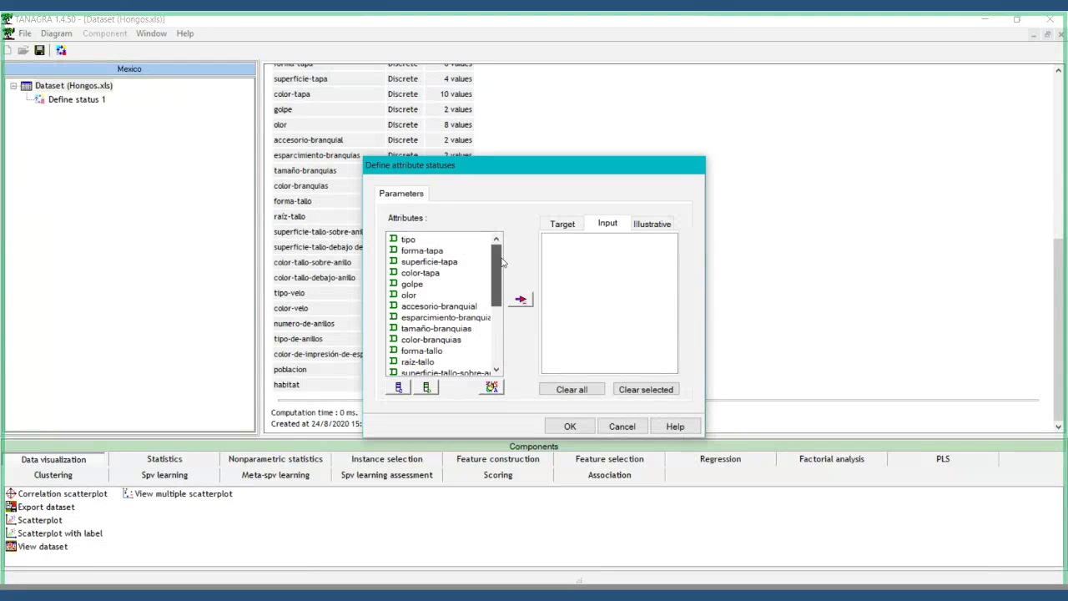
{"action": "left_click", "coordinate": [409, 255], "text": "shift"}
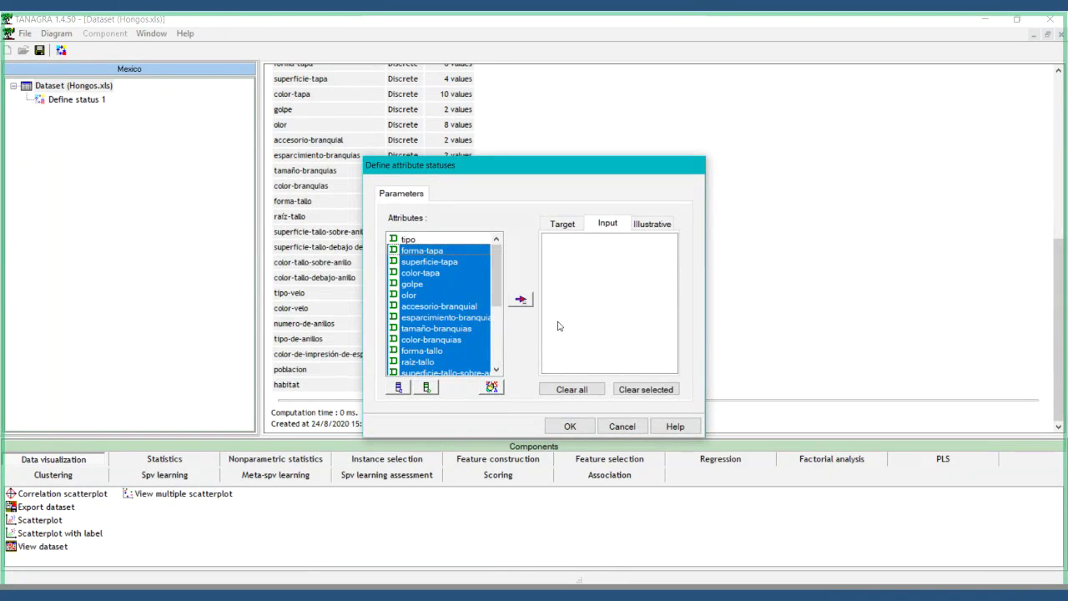
{"action": "left_click", "coordinate": [521, 299]}
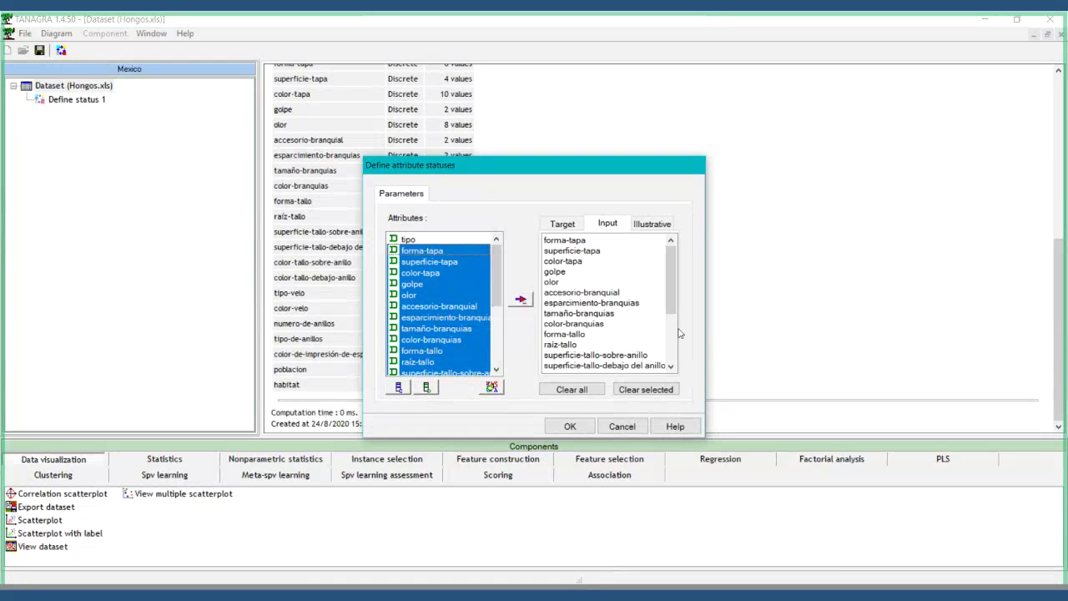
{"action": "left_click", "coordinate": [588, 294]}
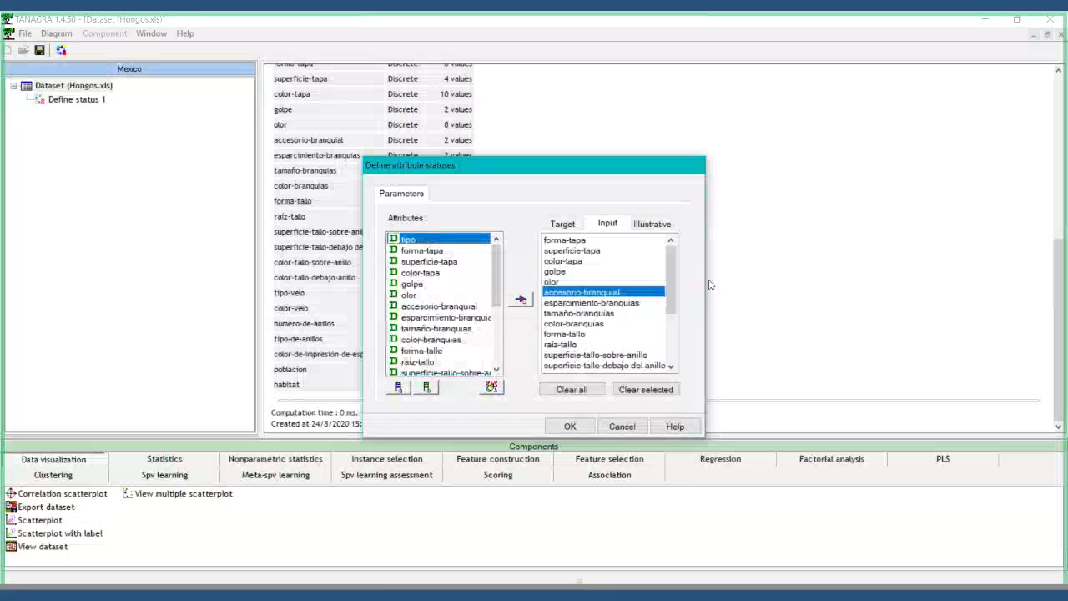
{"action": "scroll", "coordinate": [668, 281], "scroll_direction": "down", "scroll_amount": 3}
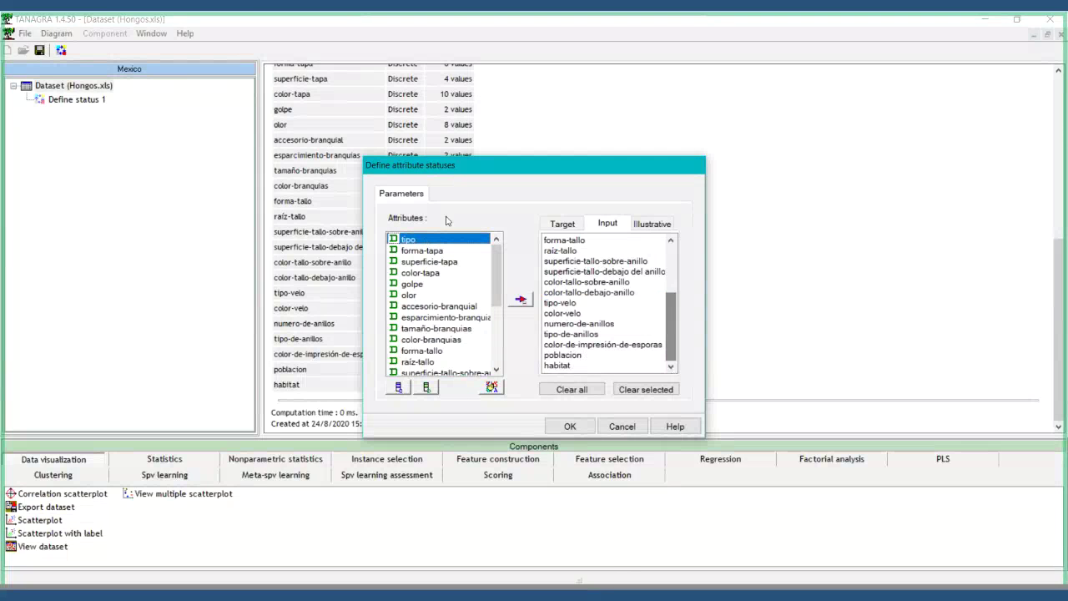
Add the attribute tipo to the input list and clear it from that list again.
{"action": "left_click", "coordinate": [518, 302]}
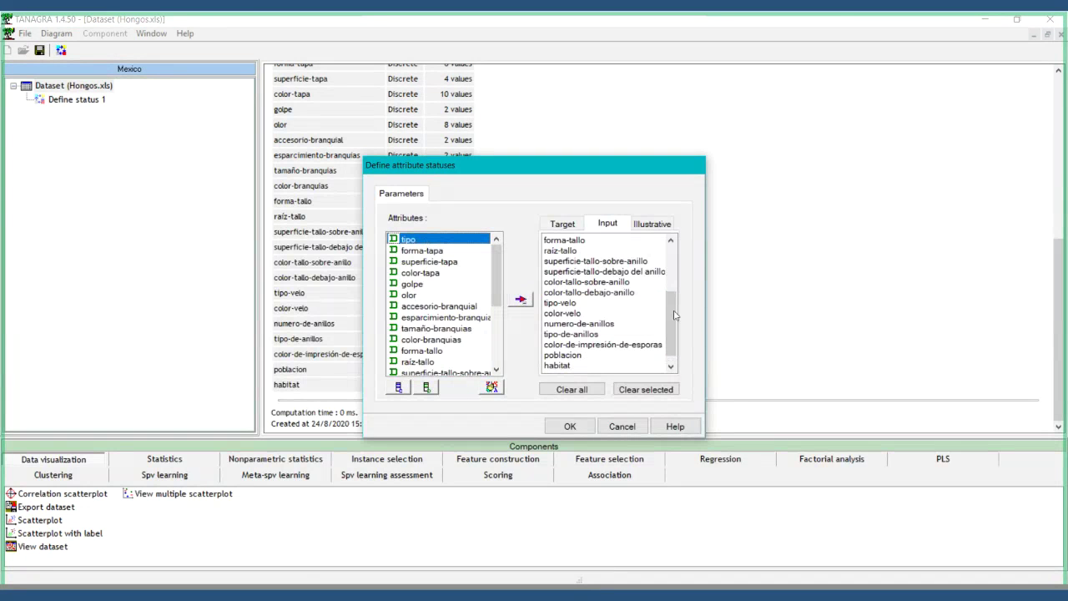
{"action": "scroll", "coordinate": [585, 351], "scroll_direction": "down", "scroll_amount": 1}
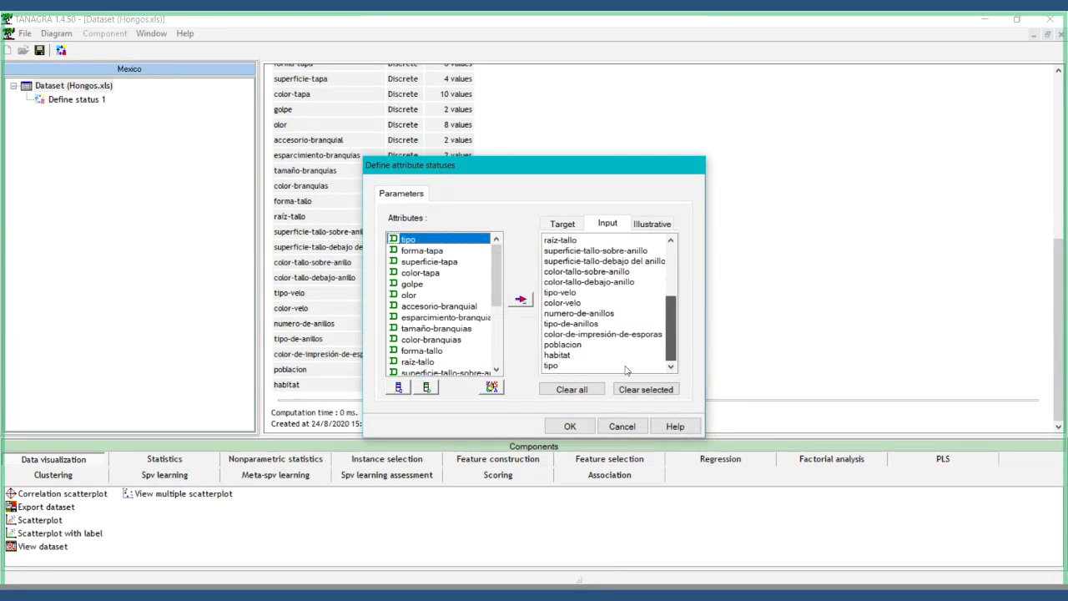
{"action": "left_click", "coordinate": [557, 366]}
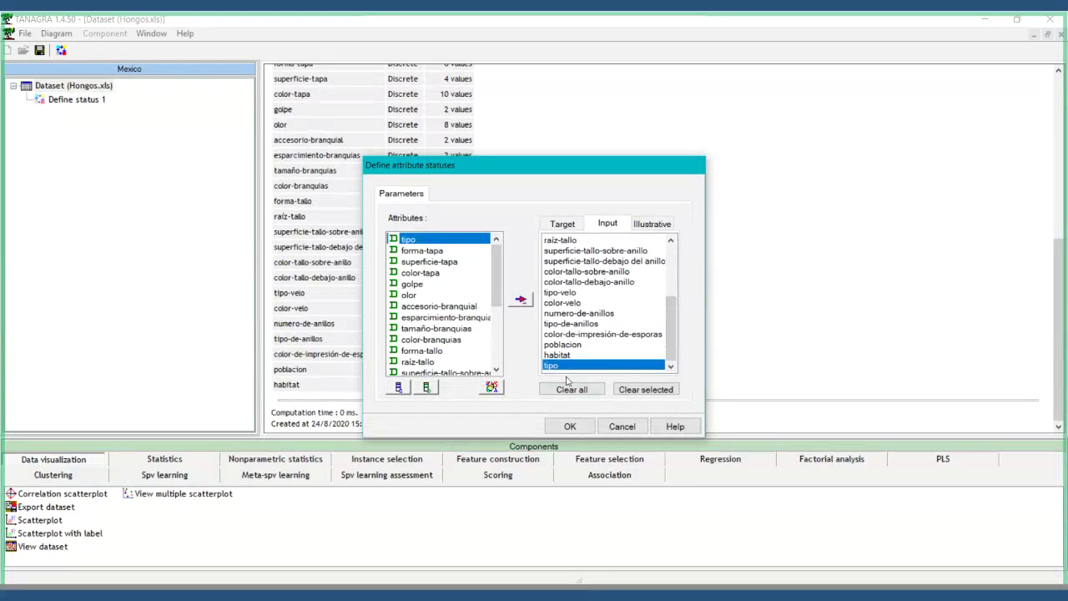
{"action": "left_click", "coordinate": [648, 390]}
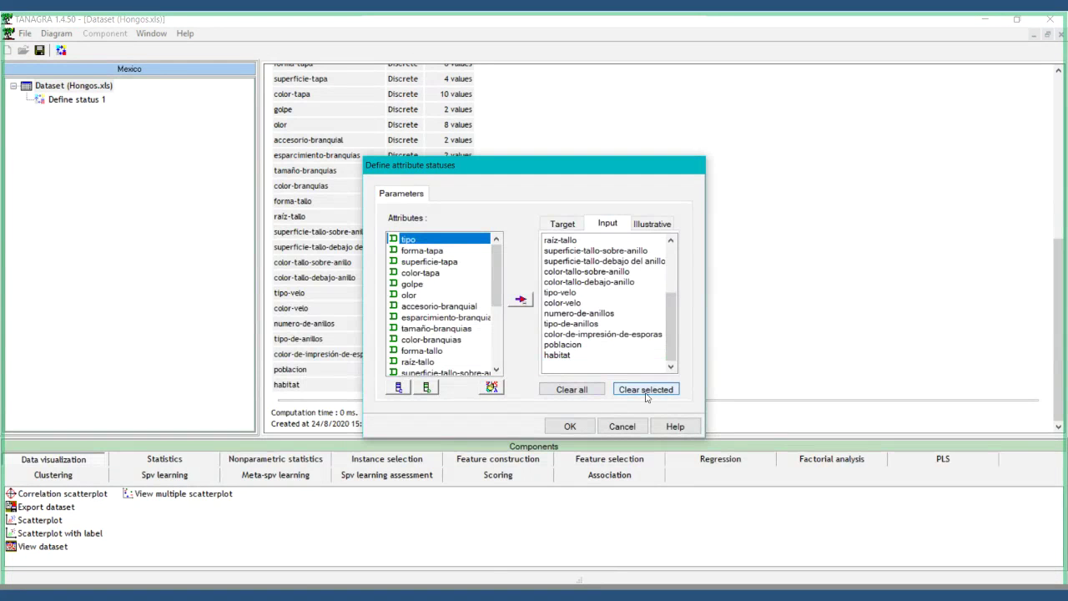
Accept the attribute statuses, then reopen the parameters of Define status 1 to review the input list without changing it.
{"action": "left_click", "coordinate": [570, 426]}
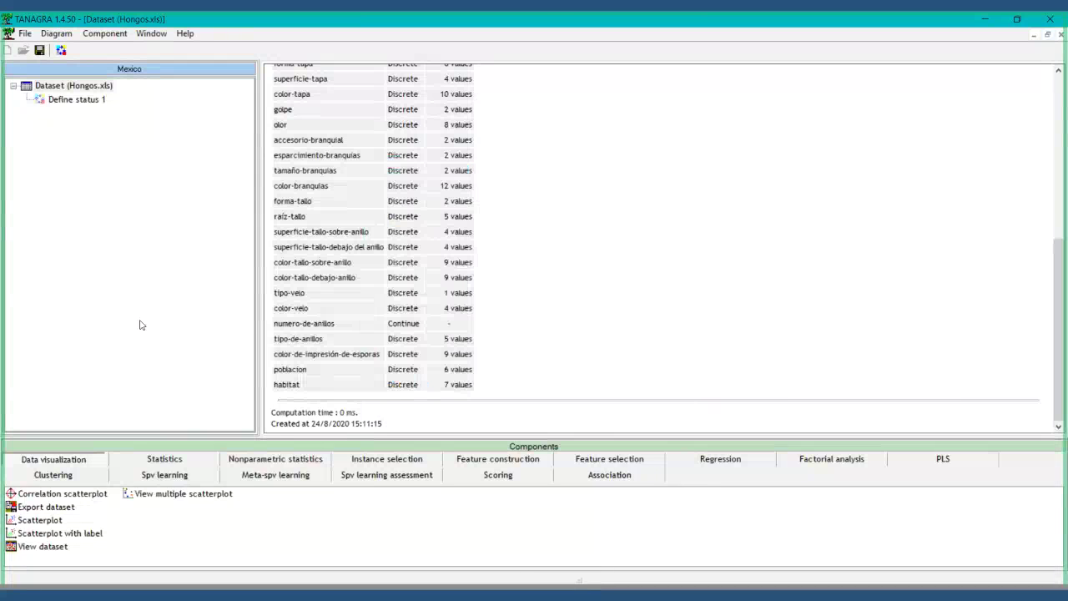
{"action": "left_click", "coordinate": [64, 104]}
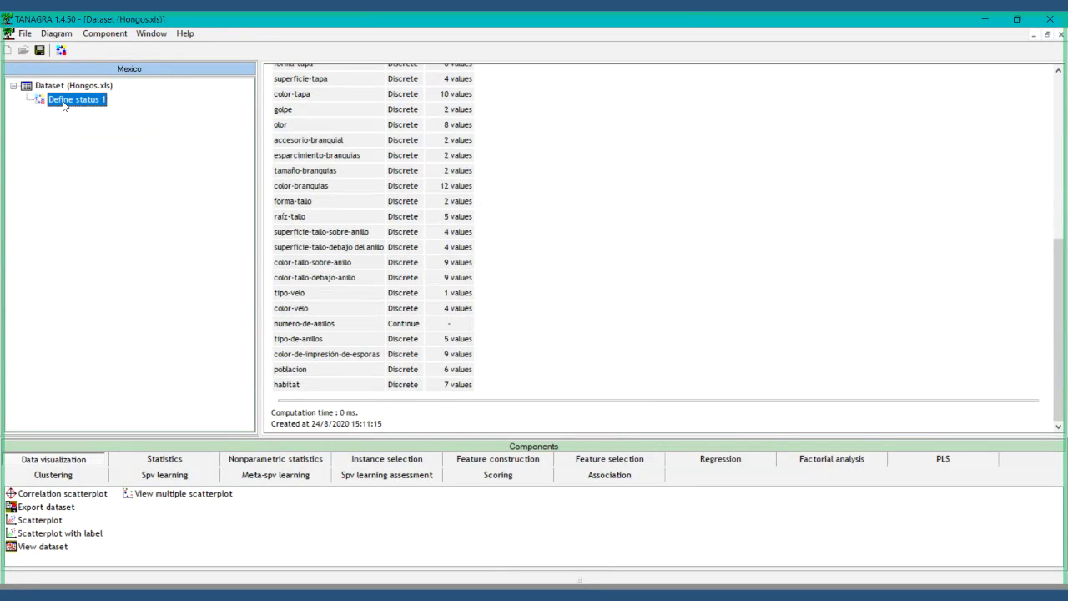
{"action": "right_click", "coordinate": [63, 104]}
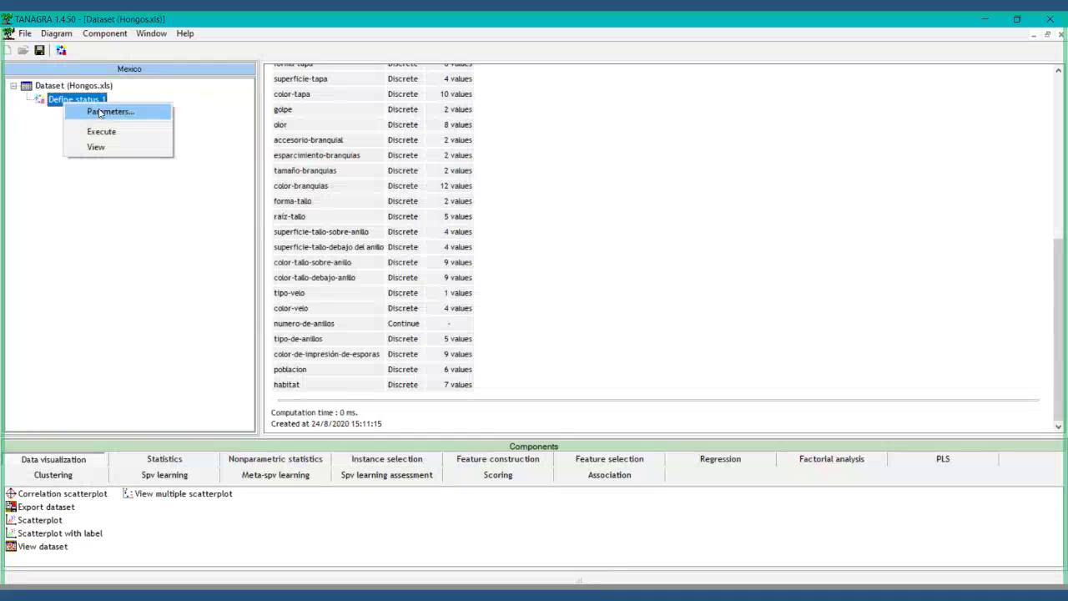
{"action": "left_click", "coordinate": [100, 112]}
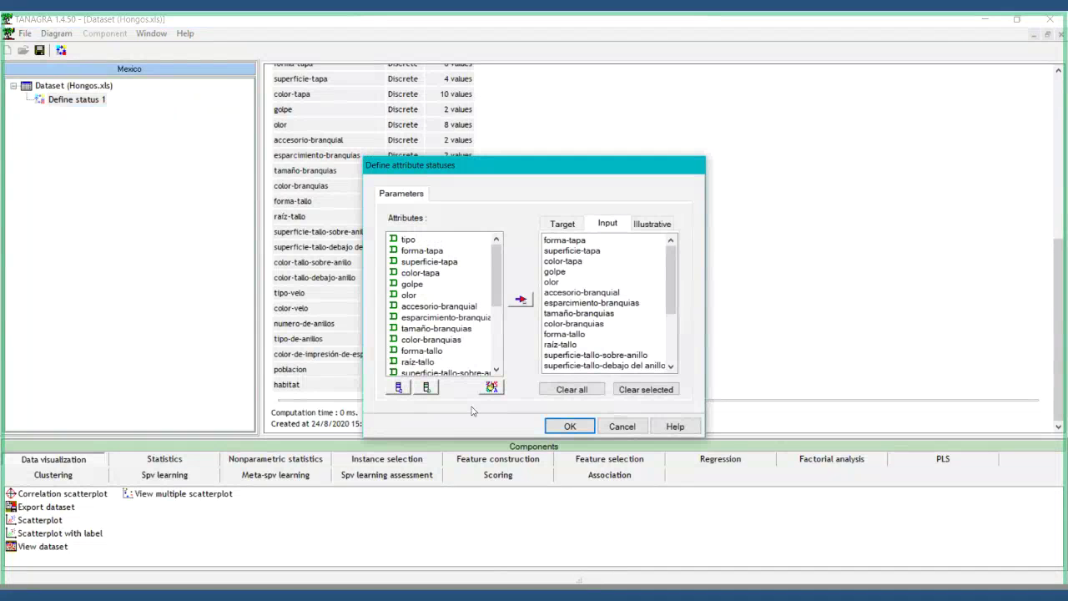
{"action": "left_click", "coordinate": [636, 427]}
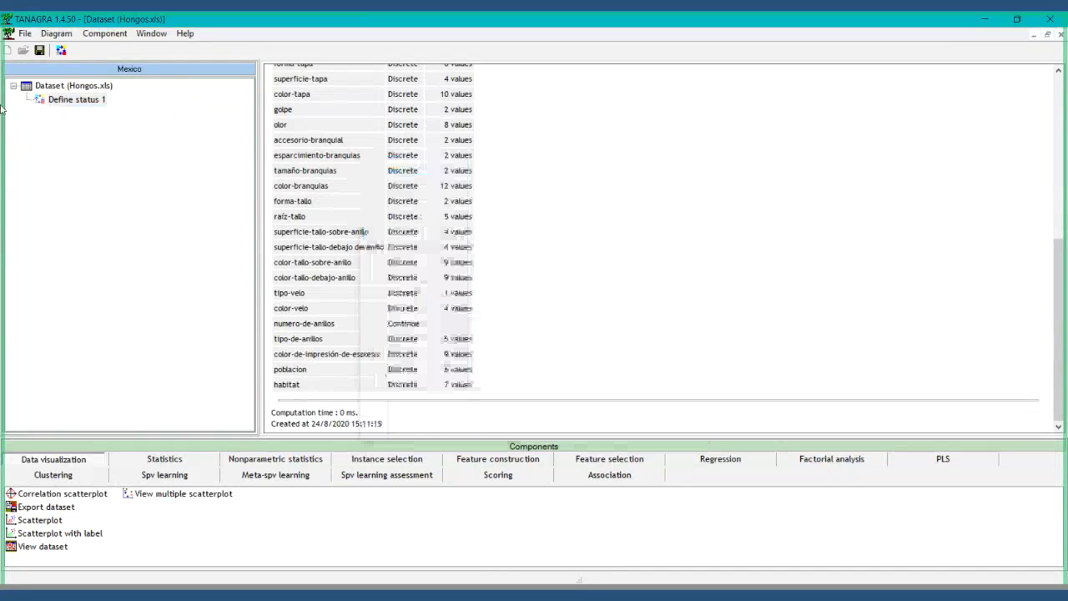
Execute Define status 1 and view its table of target and input attributes.
{"action": "right_click", "coordinate": [74, 104]}
{"action": "left_click", "coordinate": [117, 131]}
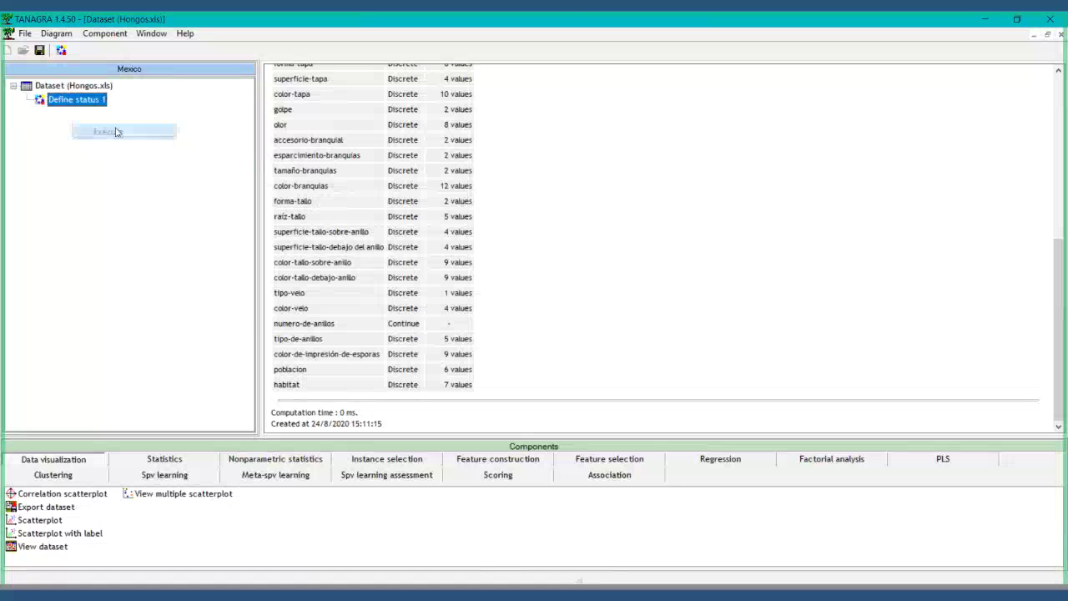
{"action": "right_click", "coordinate": [73, 101]}
{"action": "left_click", "coordinate": [137, 146]}
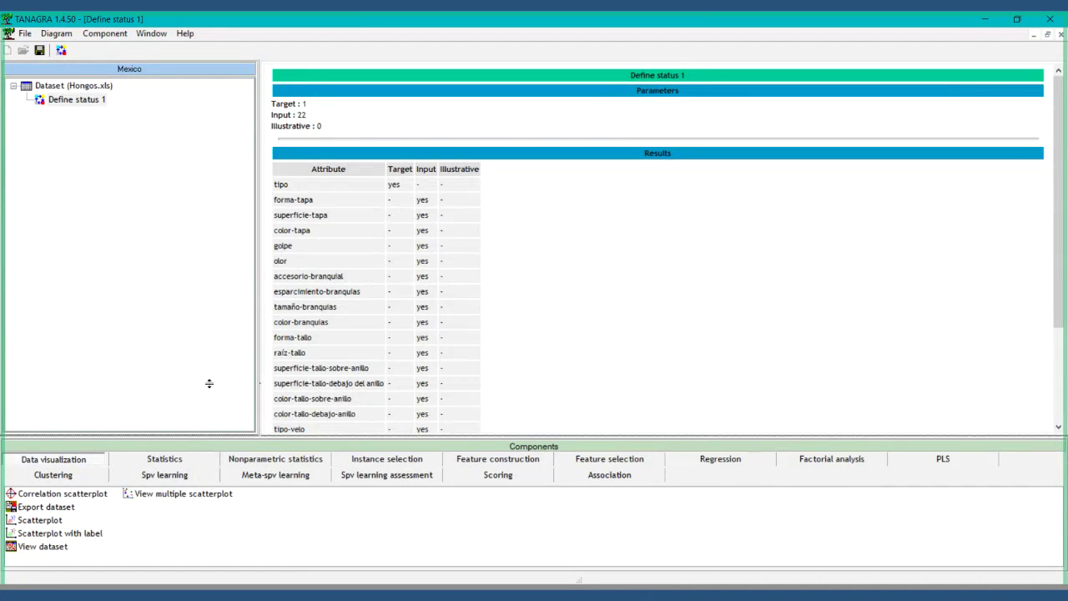
Examine the components offered in each category, including Clustering, Statistics, Meta-spv learning, Scoring, Feature selection, Regression and PLS.
{"action": "left_click_drag", "start_coordinate": [210, 384], "coordinate": [209, 387]}
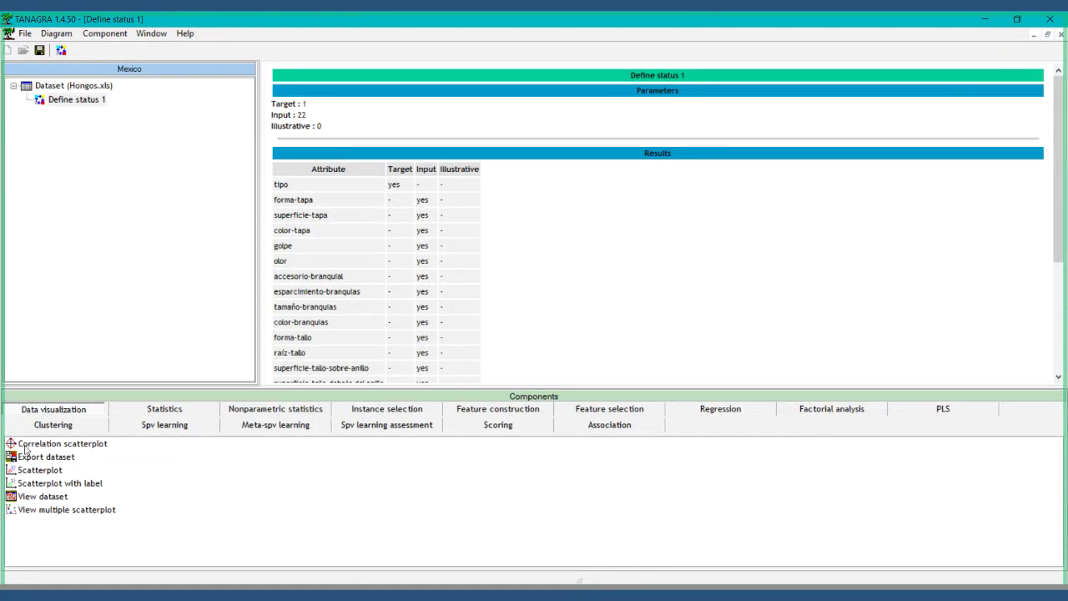
{"action": "mouse_move", "coordinate": [22, 461]}
{"action": "left_click", "coordinate": [52, 425]}
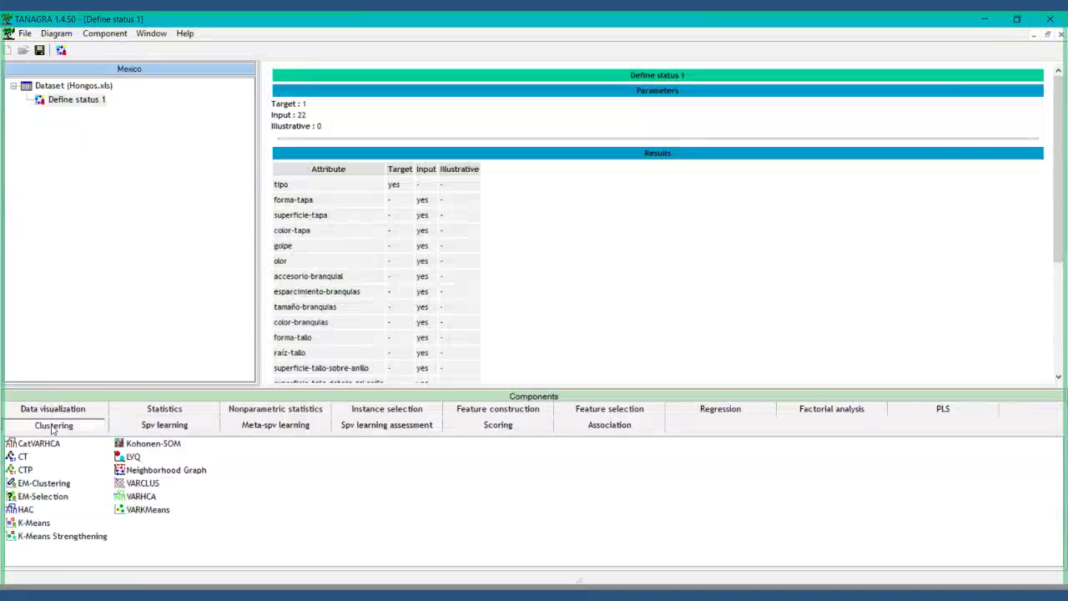
{"action": "left_click", "coordinate": [147, 412]}
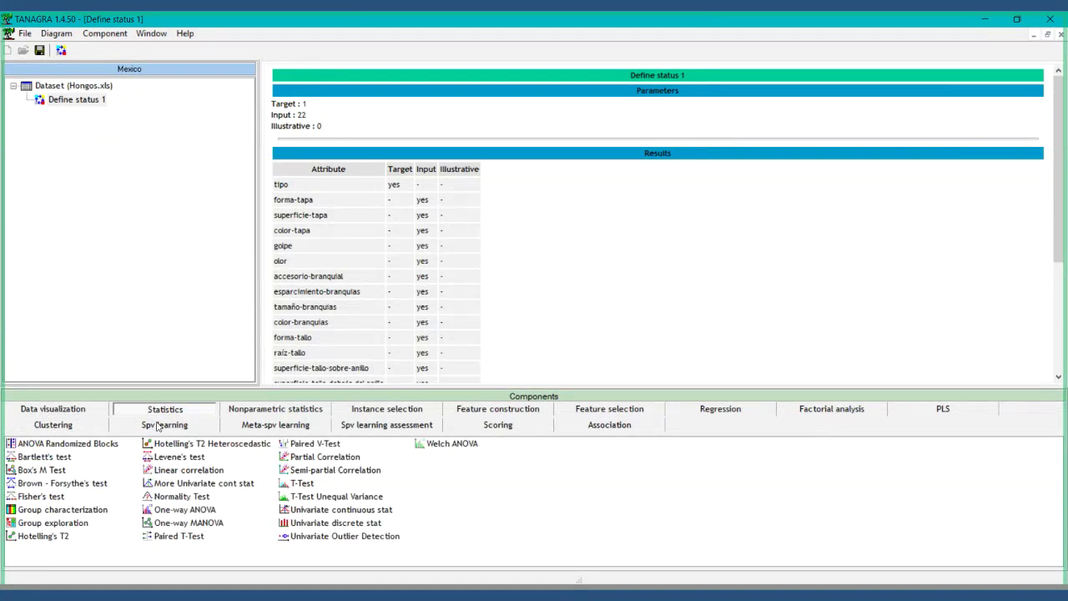
{"action": "left_click", "coordinate": [156, 427]}
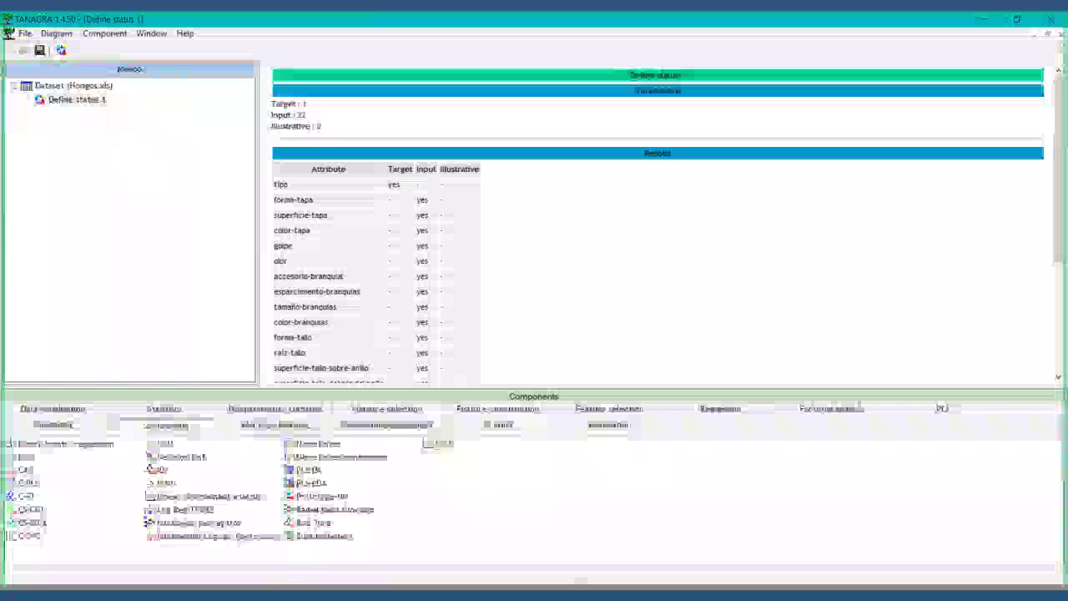
{"action": "left_click", "coordinate": [255, 427]}
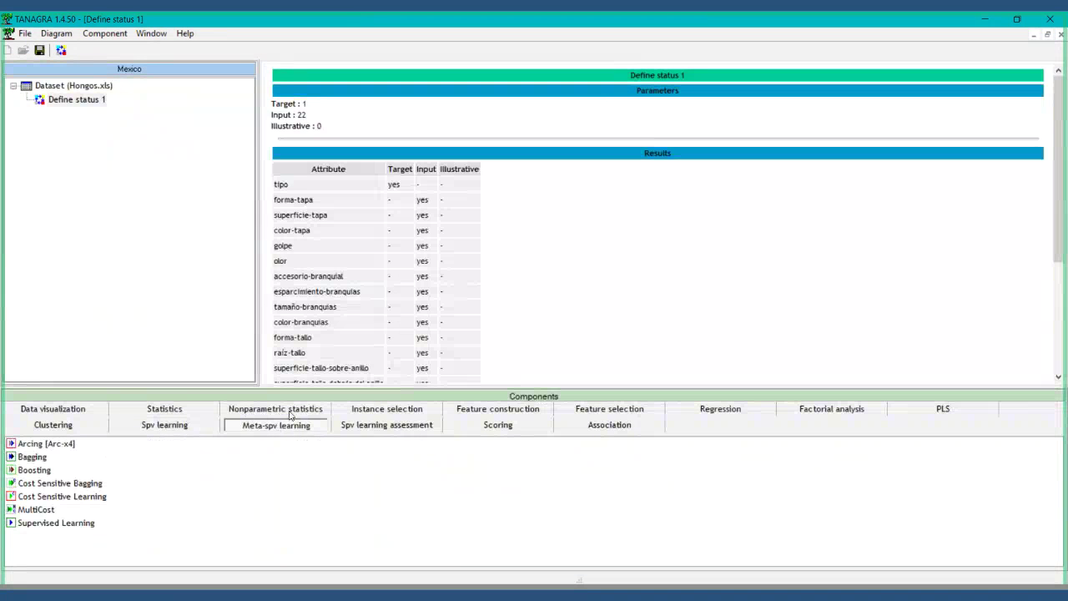
{"action": "left_click", "coordinate": [291, 412]}
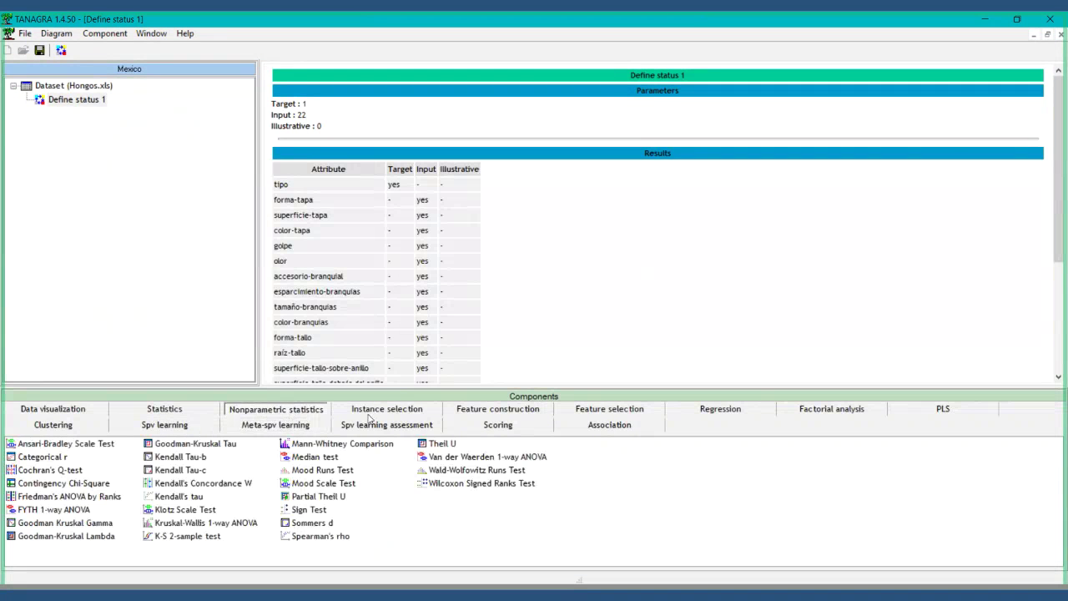
{"action": "left_click", "coordinate": [368, 414]}
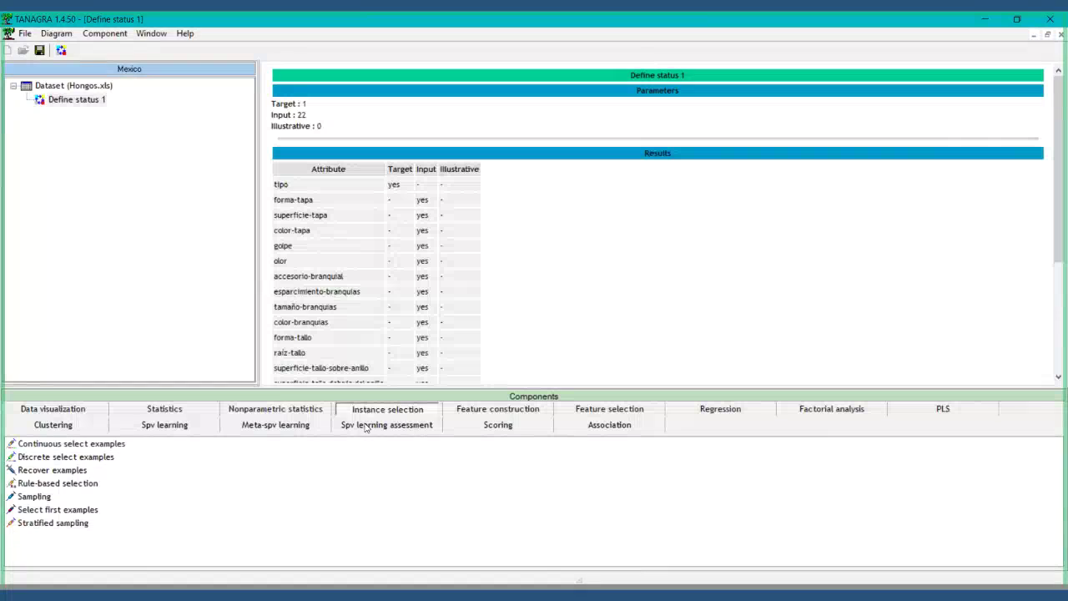
{"action": "left_click", "coordinate": [427, 426]}
{"action": "left_click", "coordinate": [474, 426]}
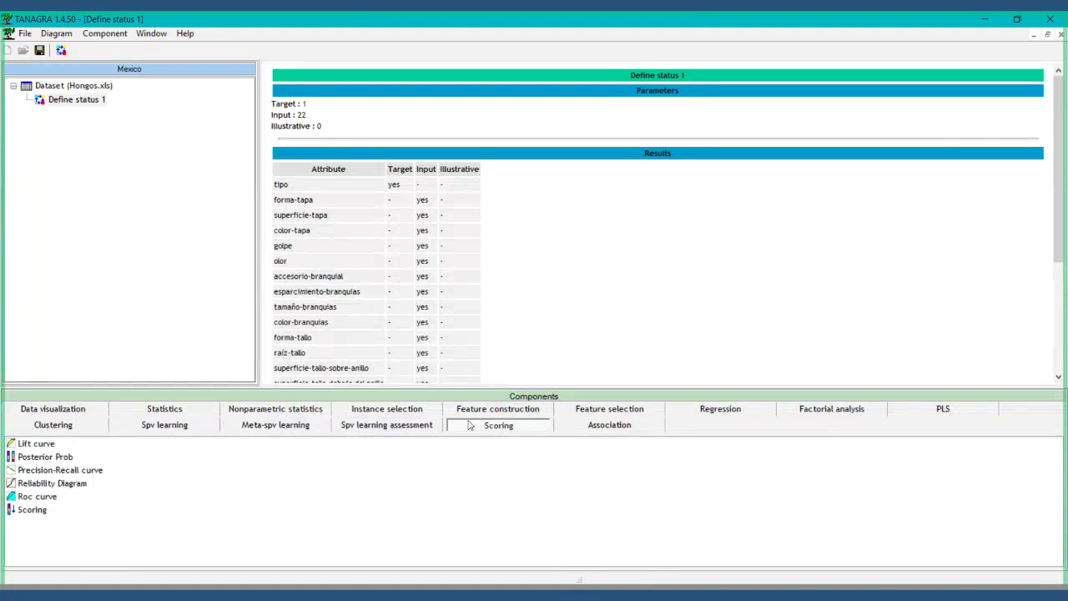
{"action": "left_click", "coordinate": [484, 412]}
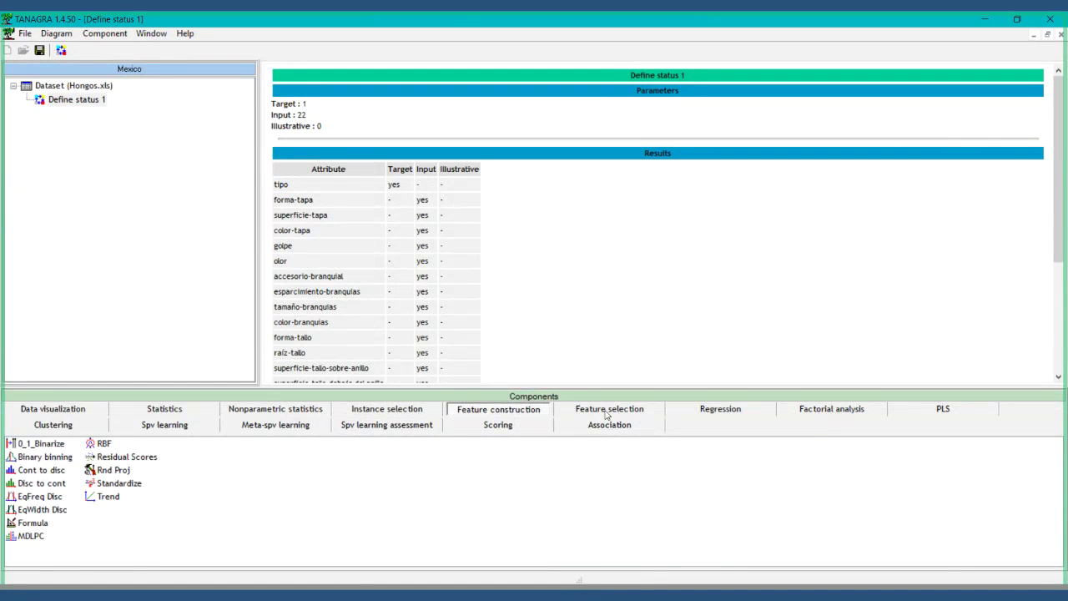
{"action": "left_click", "coordinate": [499, 427]}
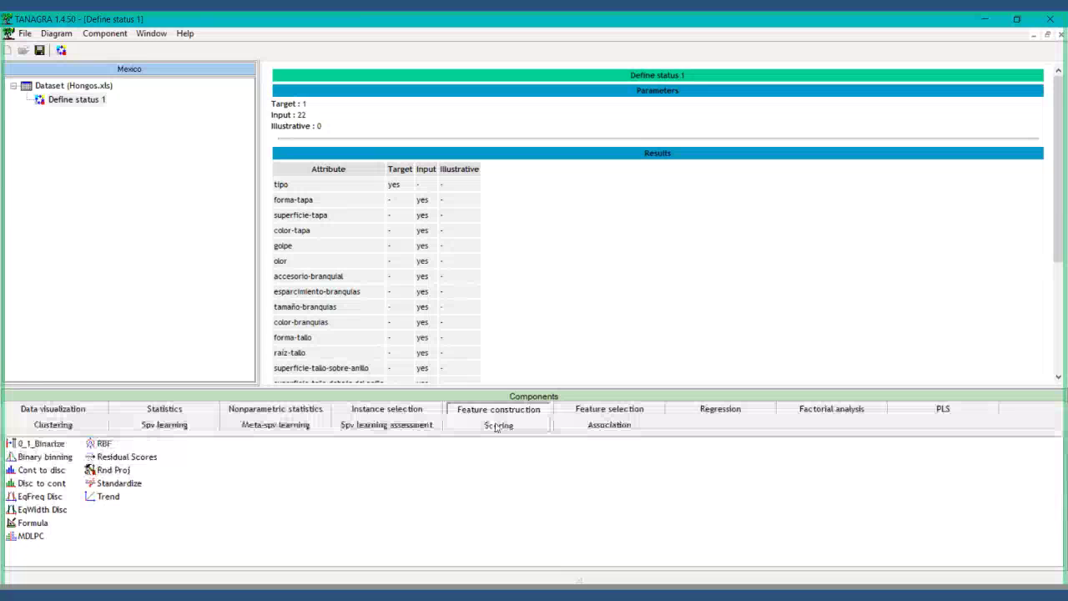
{"action": "left_click", "coordinate": [602, 411]}
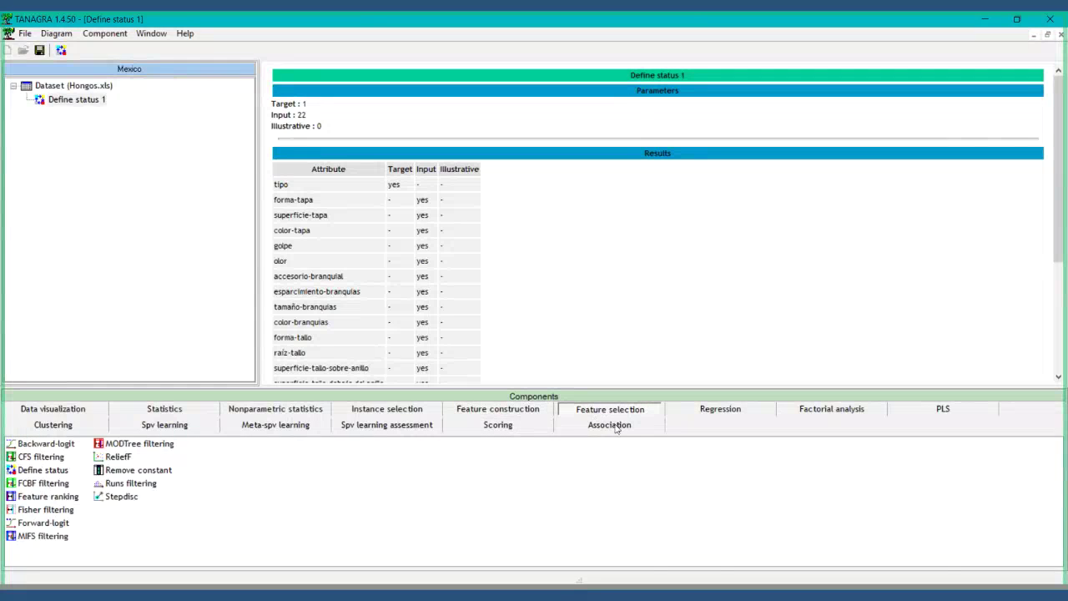
{"action": "left_click", "coordinate": [614, 425]}
{"action": "left_click", "coordinate": [722, 410]}
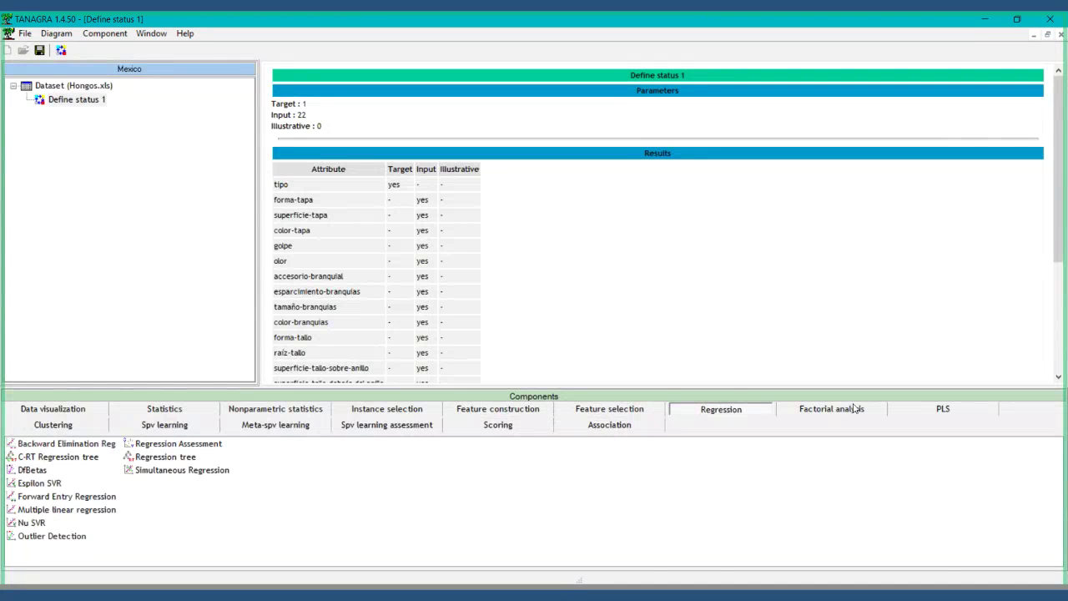
{"action": "left_click", "coordinate": [795, 408]}
{"action": "left_click", "coordinate": [943, 409]}
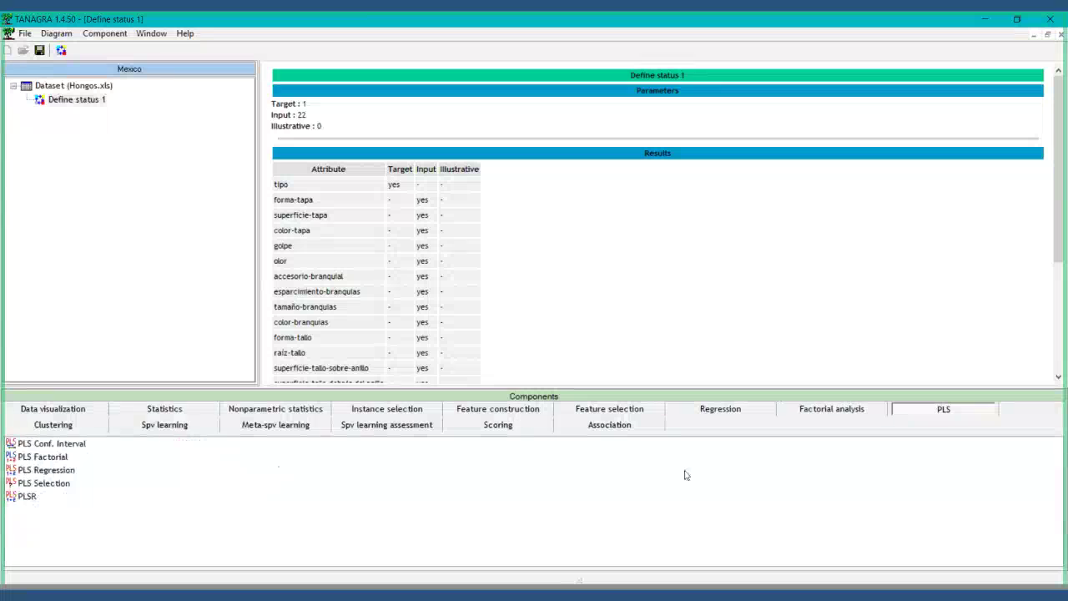
Add the C4.5 decision tree algorithm from the supervised learning components beneath Define status 1.
{"action": "left_click", "coordinate": [163, 428]}
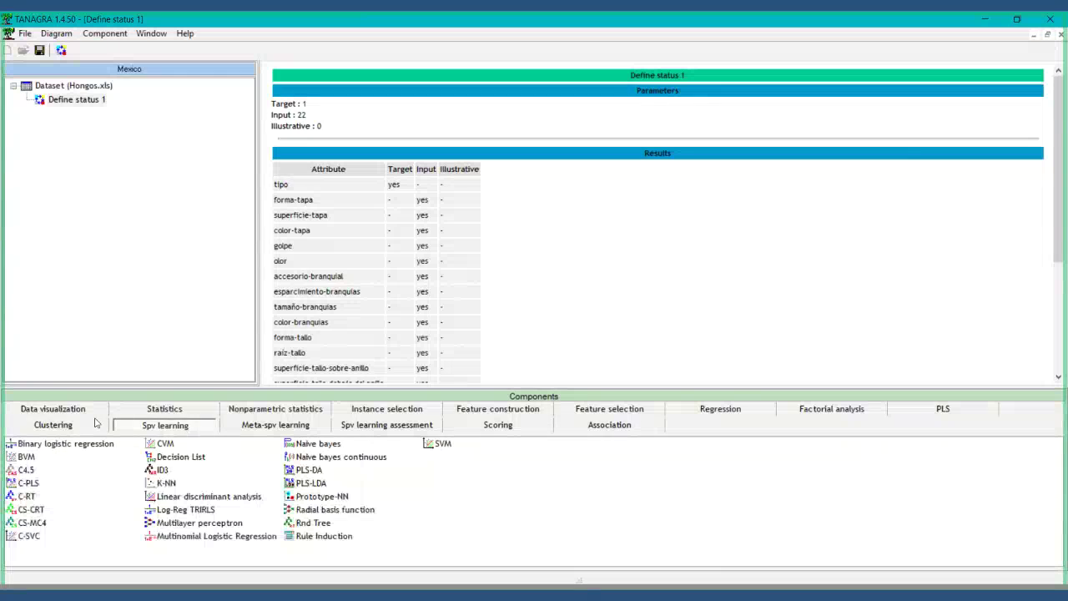
{"action": "mouse_move", "coordinate": [26, 481]}
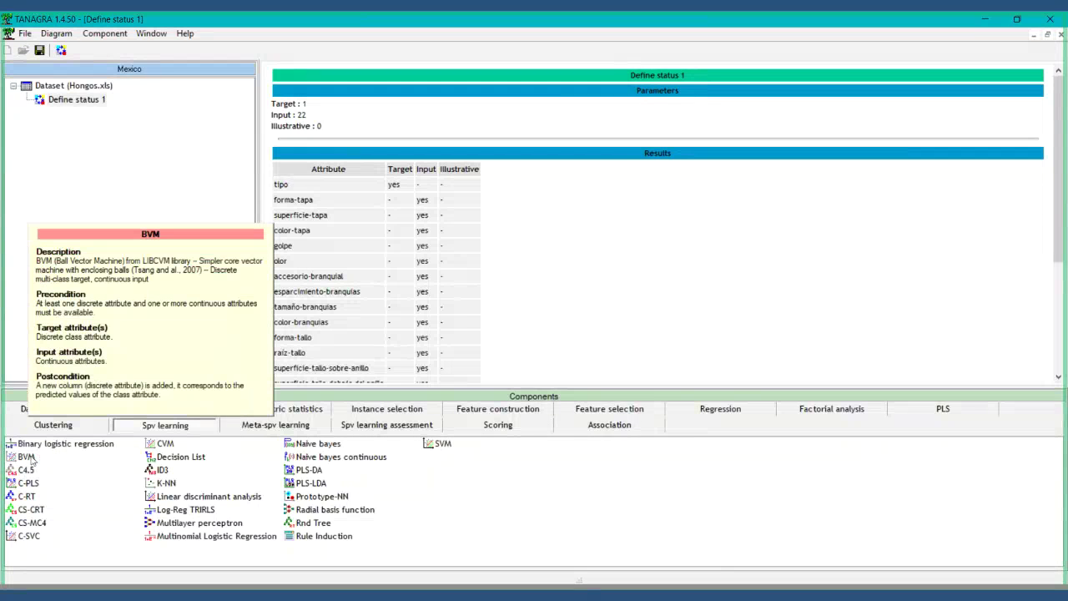
{"action": "mouse_move", "coordinate": [25, 447]}
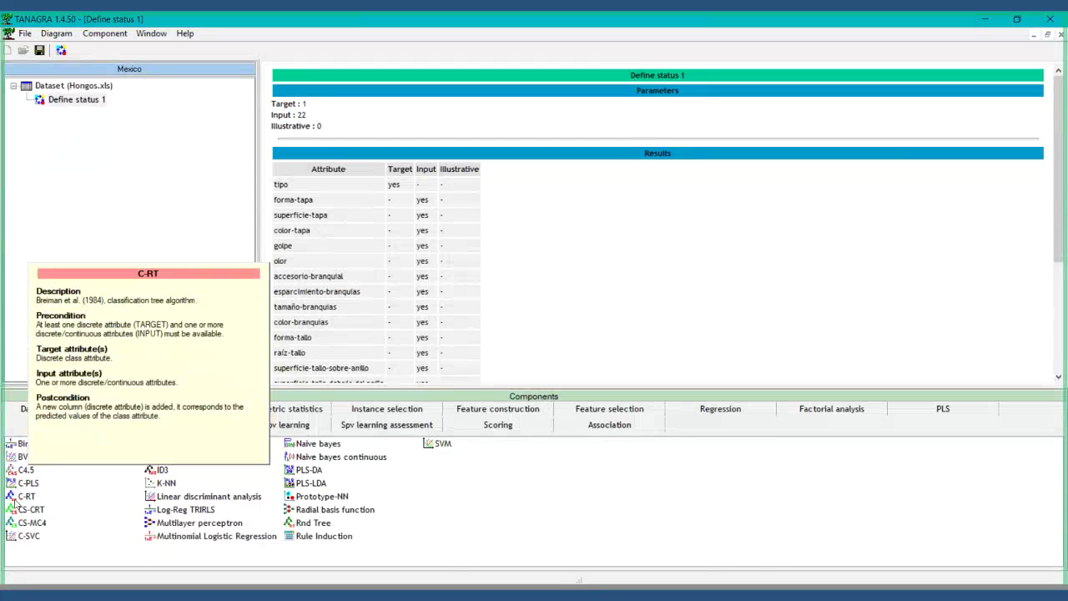
{"action": "mouse_move", "coordinate": [22, 539]}
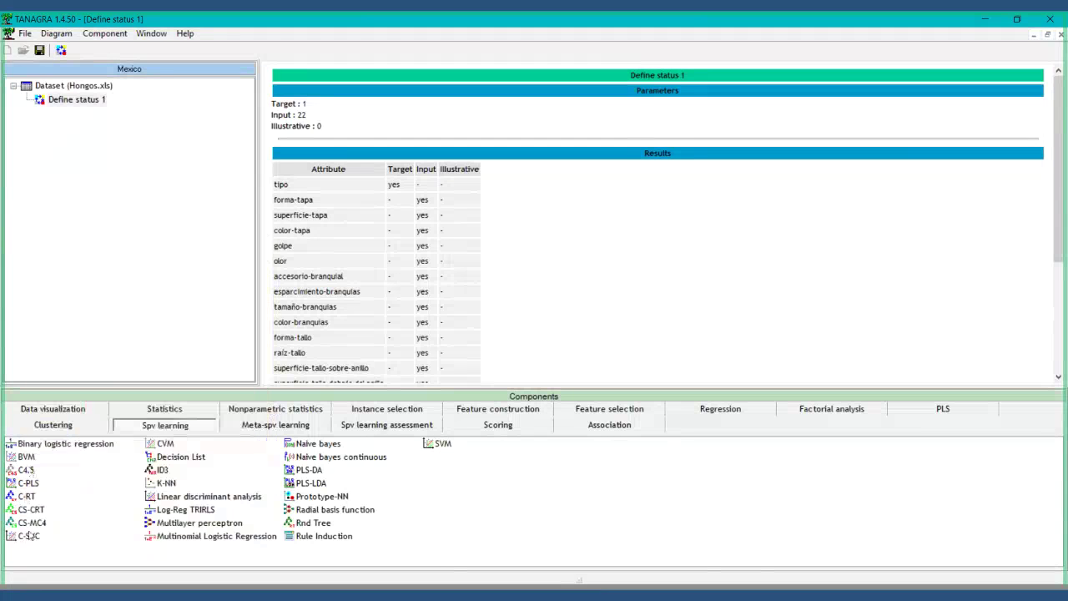
{"action": "mouse_move", "coordinate": [38, 512]}
{"action": "mouse_move", "coordinate": [166, 472]}
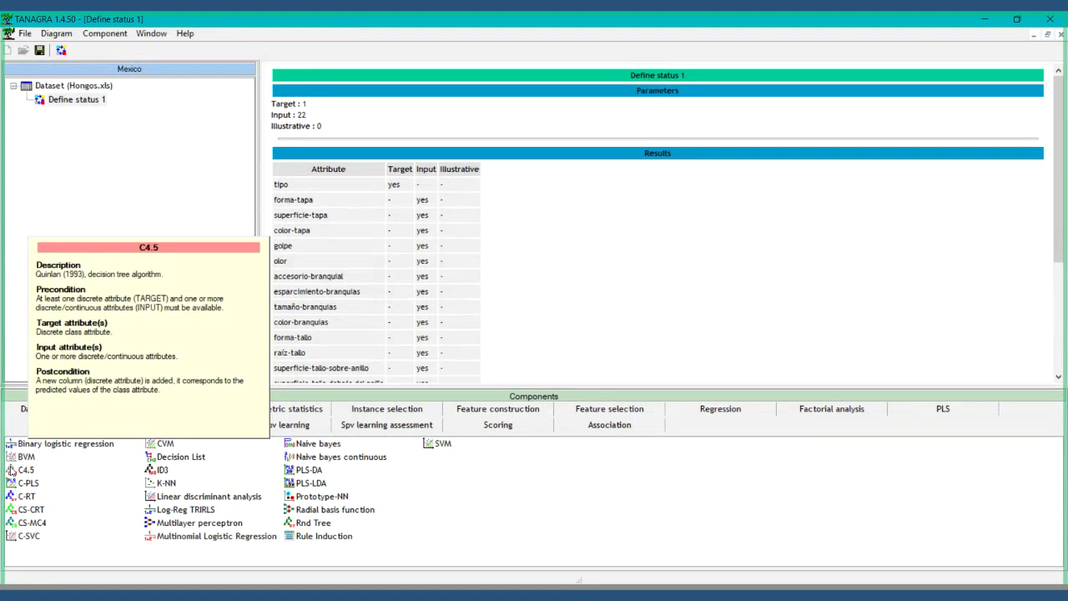
{"action": "left_click", "coordinate": [72, 102]}
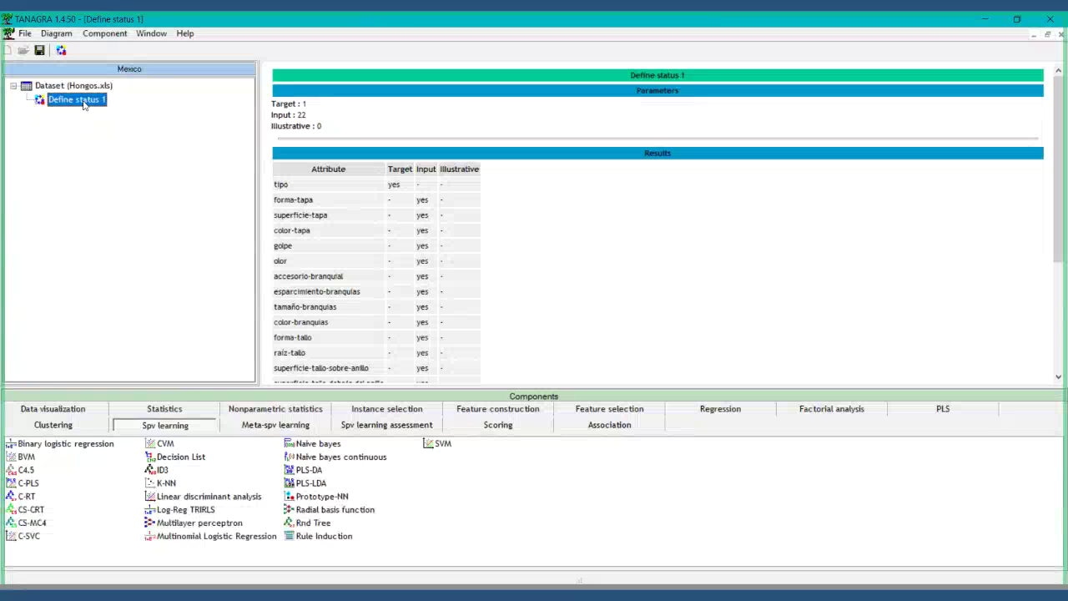
{"action": "left_click", "coordinate": [16, 472]}
{"action": "left_click_drag", "start_coordinate": [14, 475], "coordinate": [99, 103]}
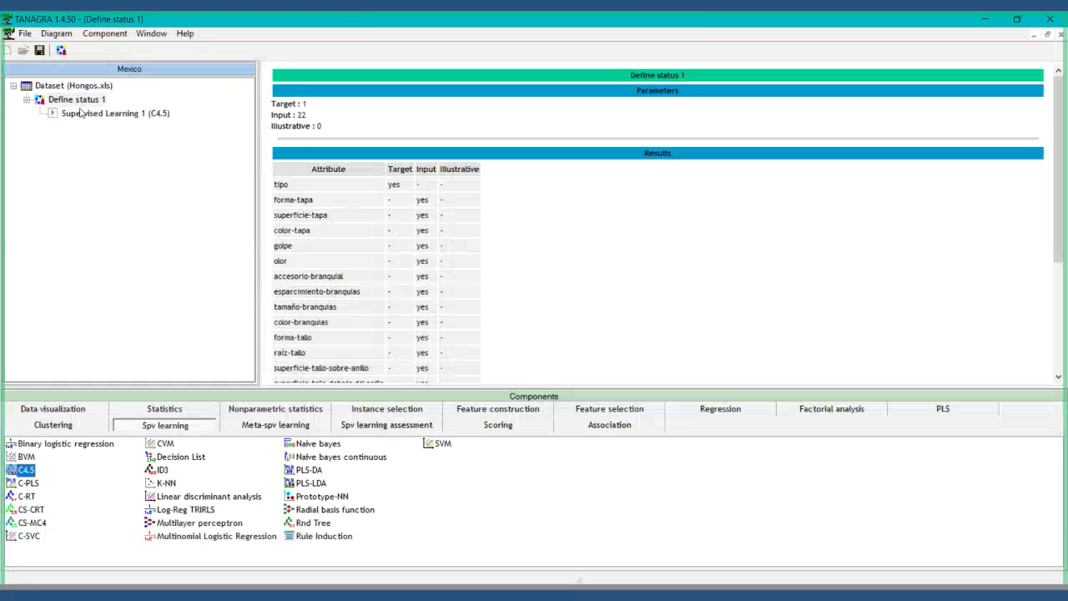
Check the general parameters of Supervised Learning 1 (C4.5), and run the component to view its classification results.
{"action": "left_click", "coordinate": [84, 116]}
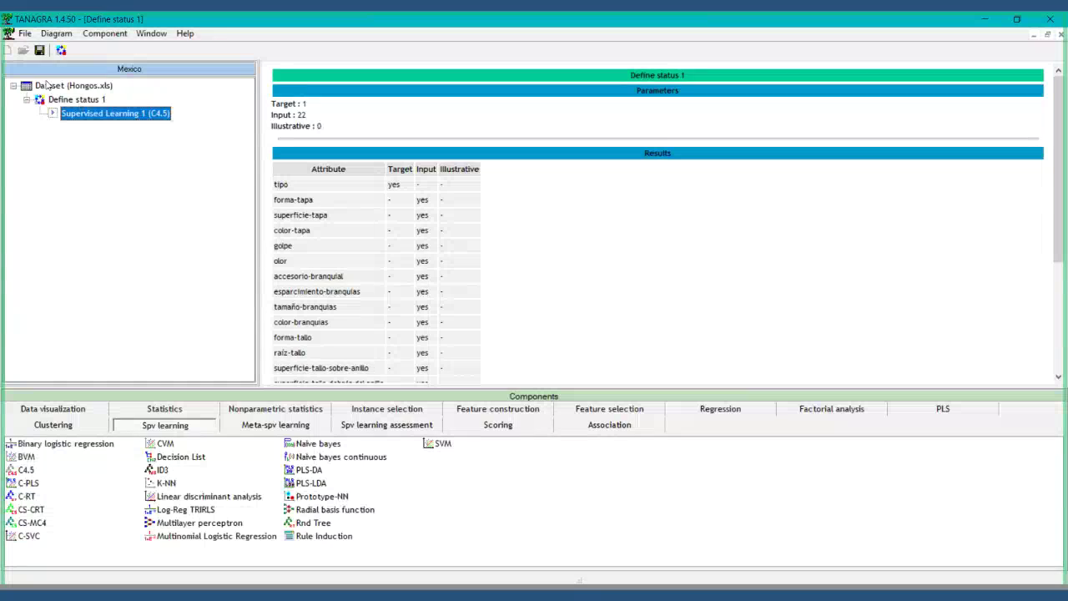
{"action": "right_click", "coordinate": [79, 121]}
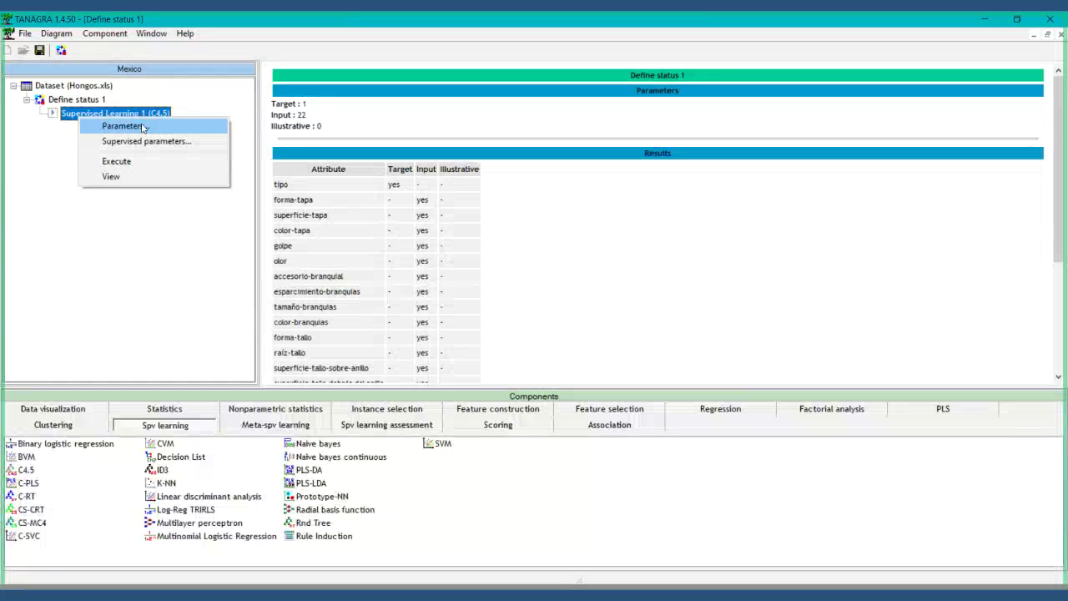
{"action": "left_click", "coordinate": [142, 127]}
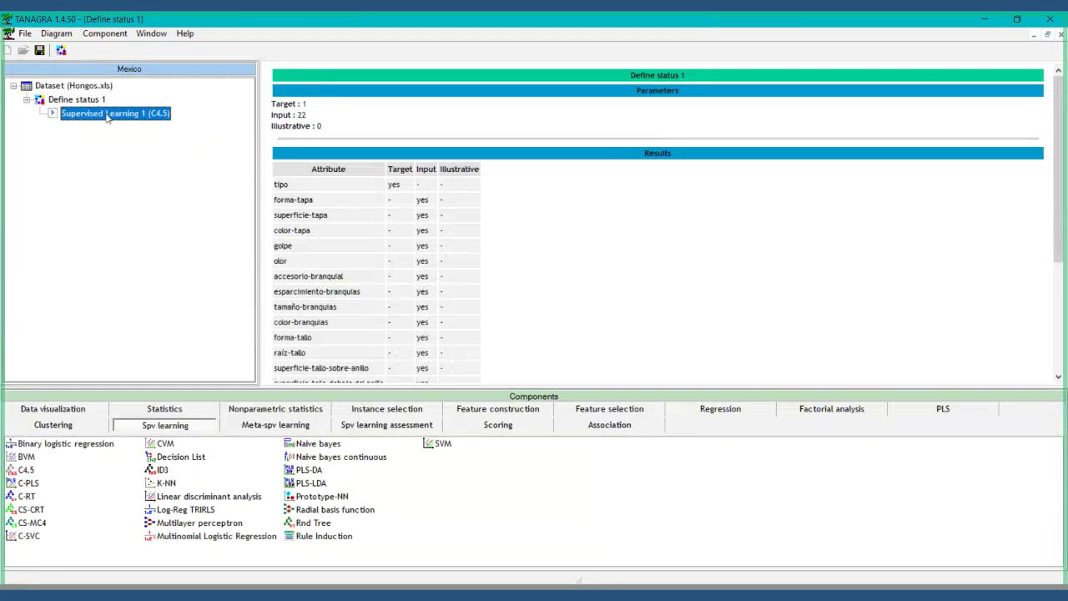
{"action": "right_click", "coordinate": [106, 117]}
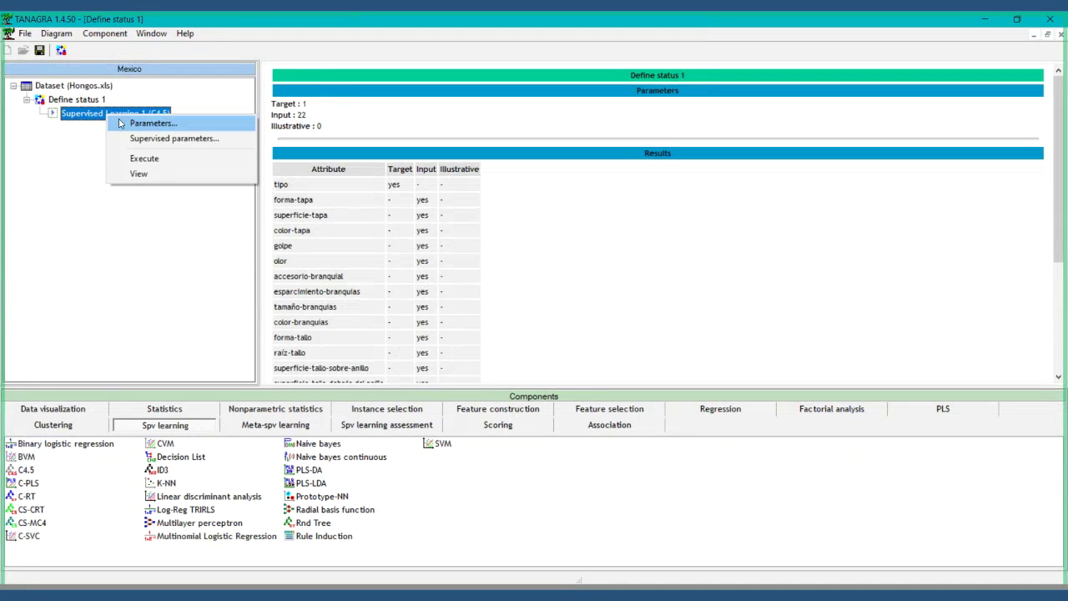
{"action": "left_click", "coordinate": [120, 123]}
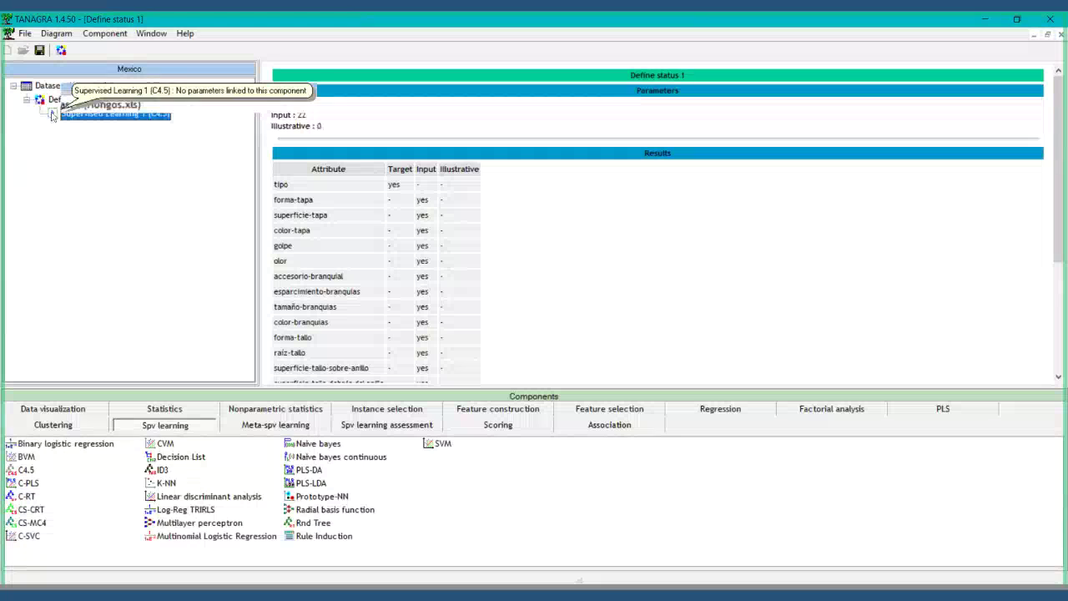
{"action": "right_click", "coordinate": [106, 114]}
{"action": "left_click", "coordinate": [138, 171]}
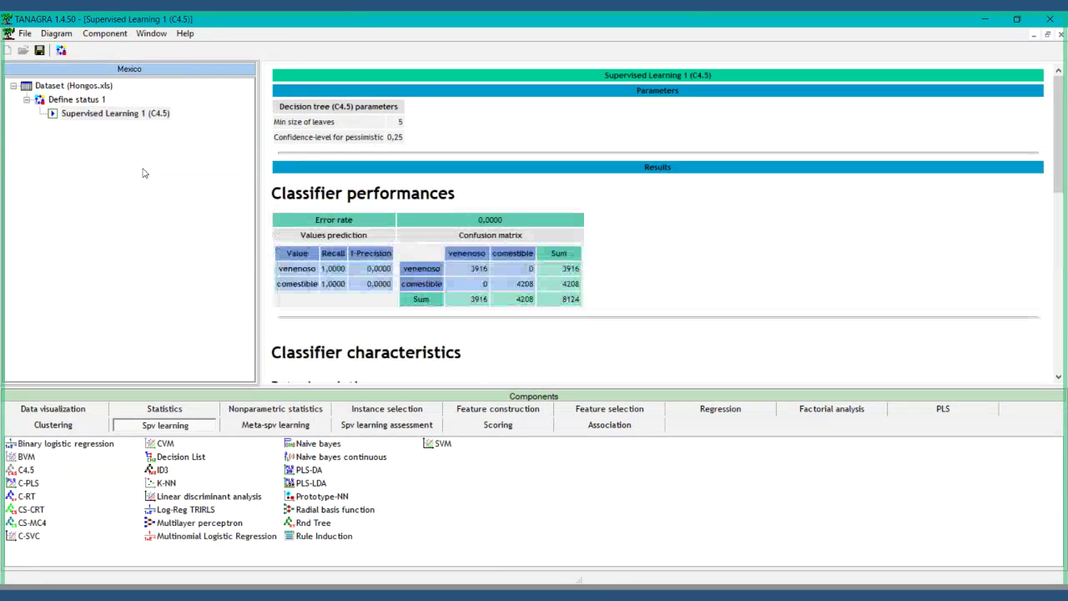
Review the minimum leaf size and confidence level in the supervised parameters of C4.5, and cancel without changing them.
{"action": "left_click", "coordinate": [100, 113]}
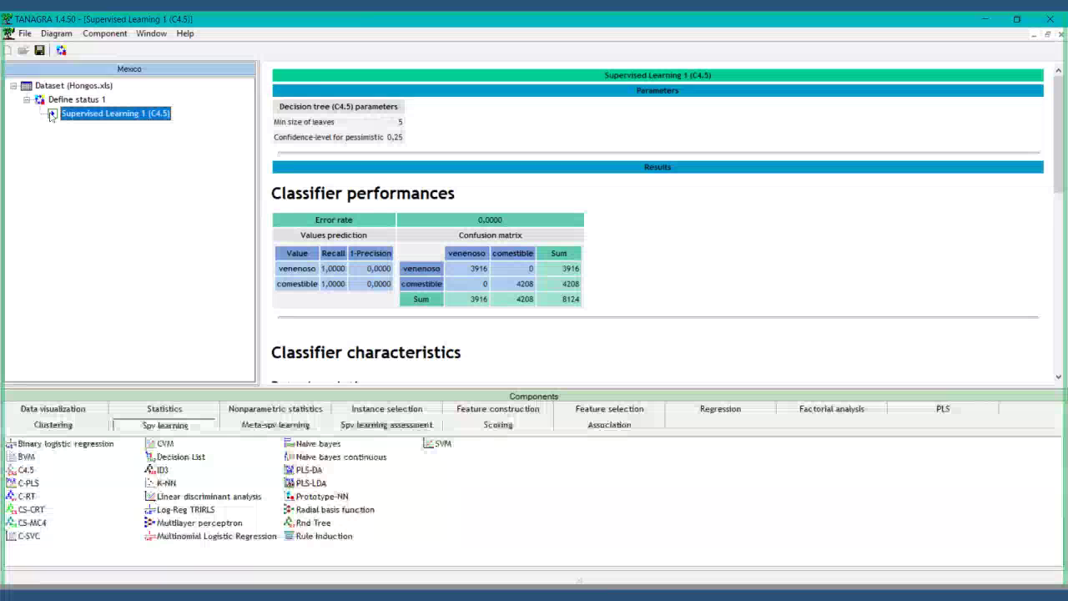
{"action": "right_click", "coordinate": [104, 117]}
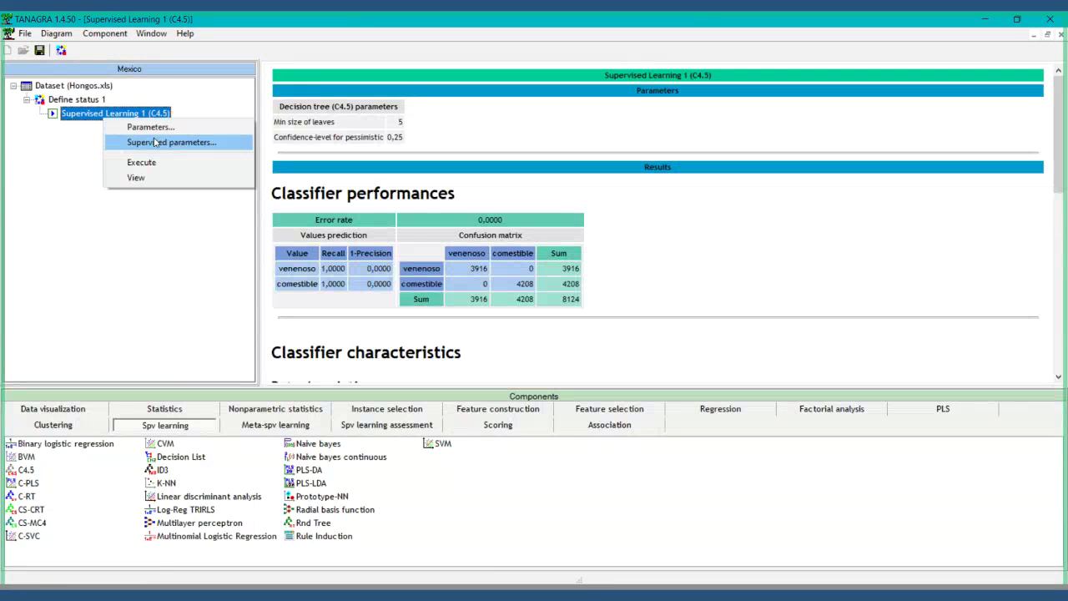
{"action": "left_click", "coordinate": [155, 143]}
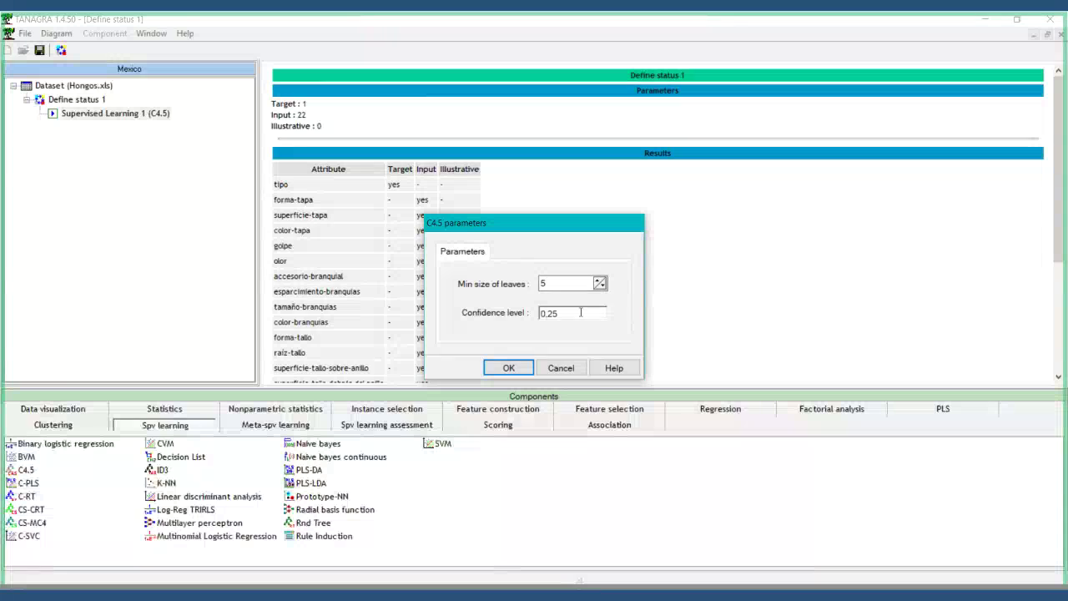
{"action": "left_click", "coordinate": [561, 368]}
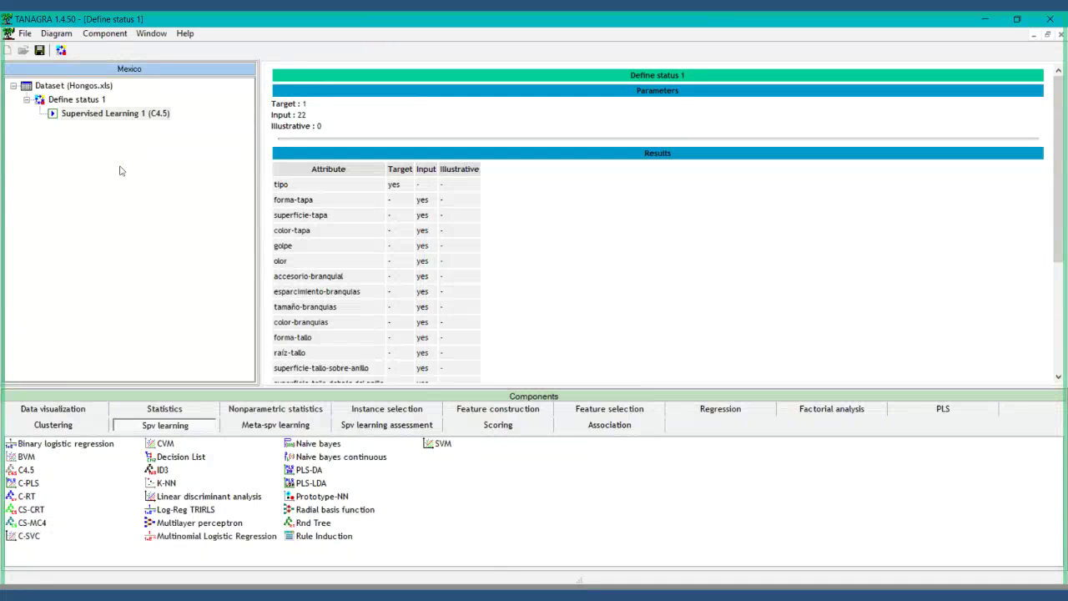
Reopen the results of Supervised Learning 1 (C4.5) and read the classifier performances, tree description and all decision tree rules.
{"action": "right_click", "coordinate": [77, 117]}
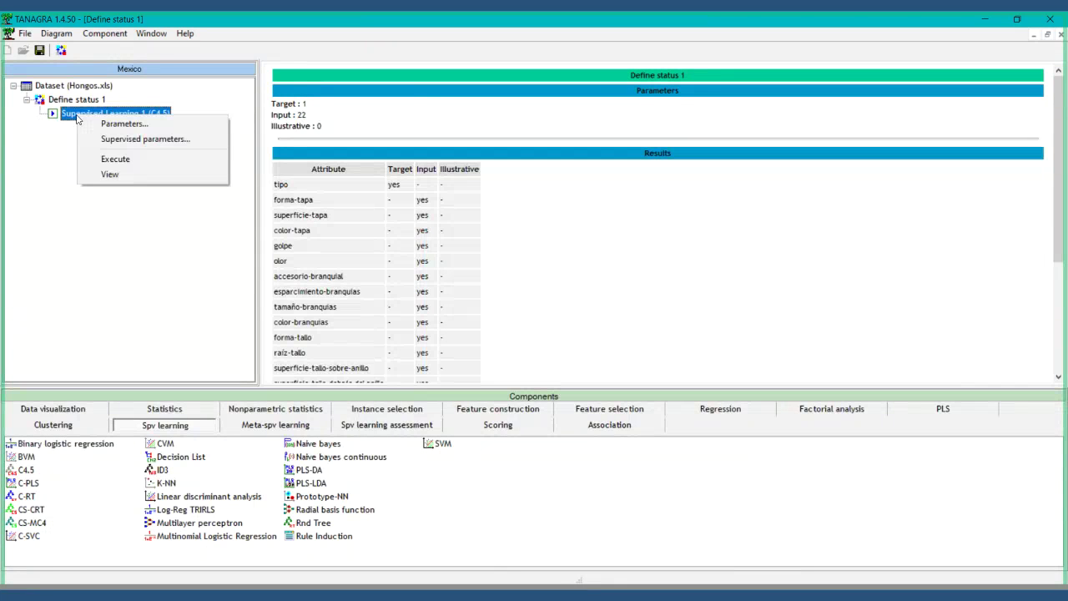
{"action": "left_click", "coordinate": [139, 176]}
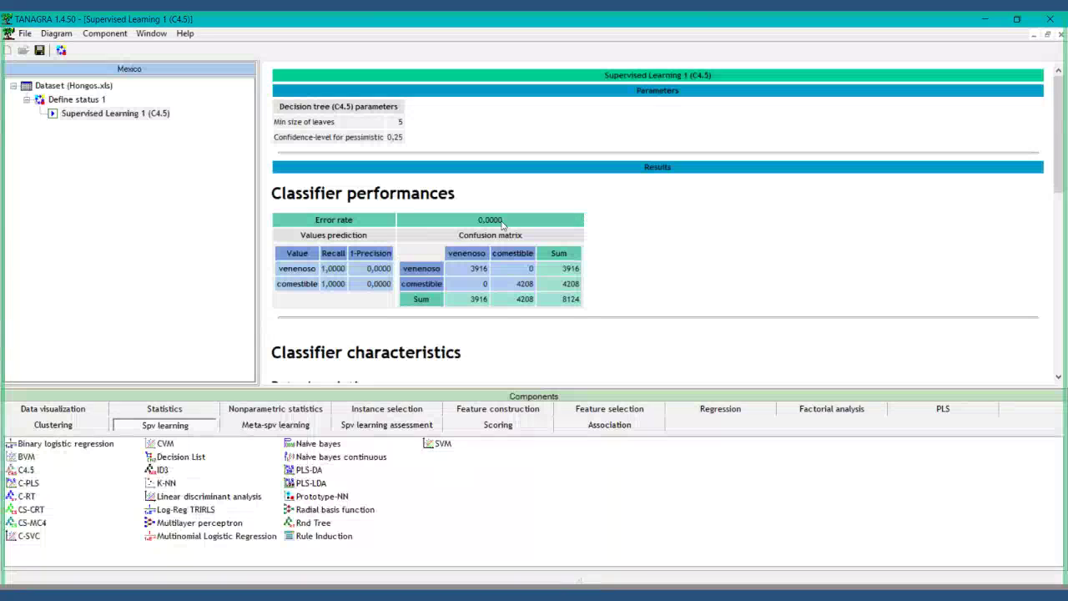
{"action": "left_click", "coordinate": [651, 255]}
{"action": "scroll", "coordinate": [643, 251], "scroll_direction": "down", "scroll_amount": 5}
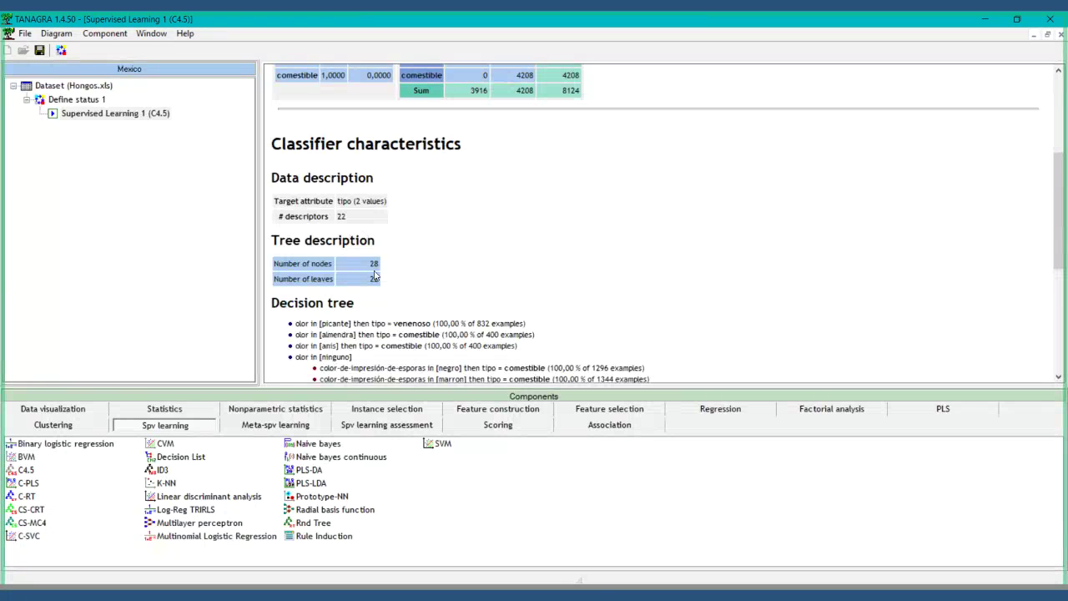
{"action": "scroll", "coordinate": [398, 265], "scroll_direction": "down", "scroll_amount": 3}
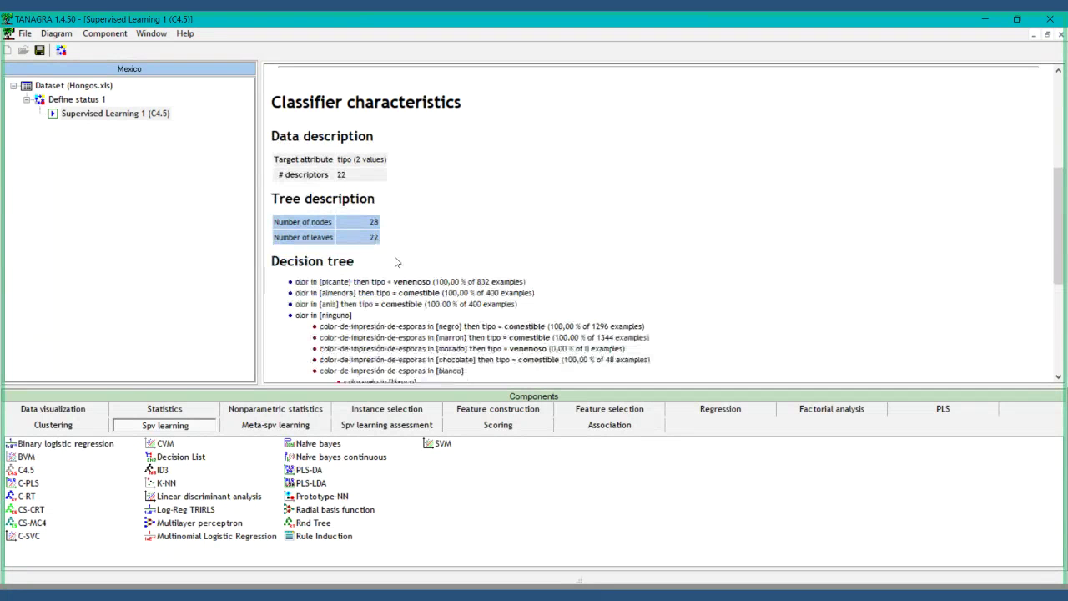
{"action": "scroll", "coordinate": [398, 253], "scroll_direction": "down", "scroll_amount": 1}
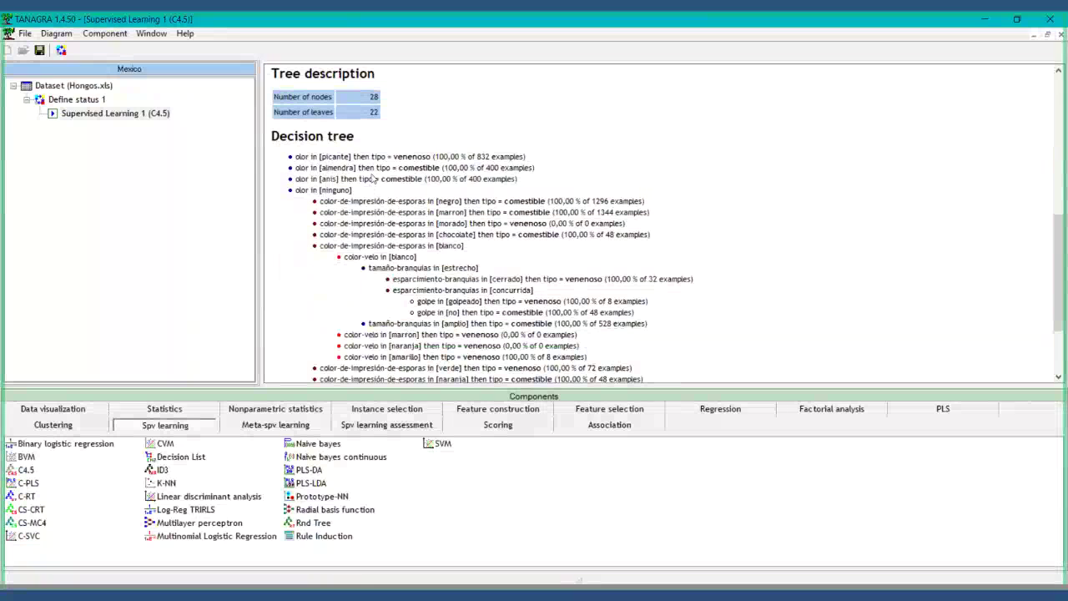
{"action": "scroll", "coordinate": [512, 209], "scroll_direction": "down", "scroll_amount": 2}
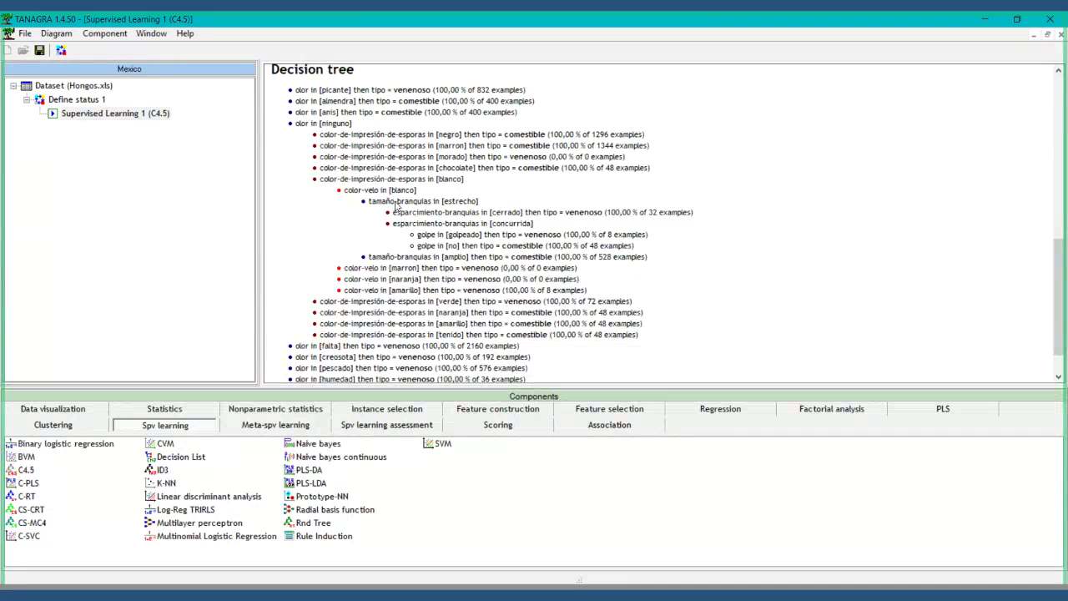
{"action": "scroll", "coordinate": [385, 213], "scroll_direction": "down", "scroll_amount": 2}
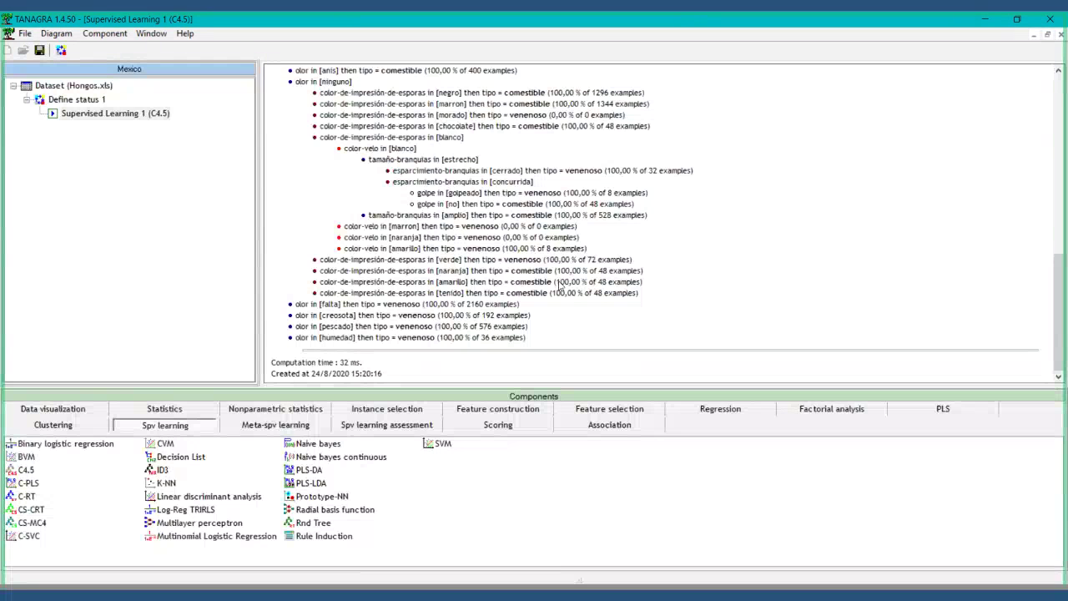
{"action": "left_click", "coordinate": [564, 283]}
Add a View dataset component from the data visualization components beneath Supervised Learning 1 (C4.5) and view its data table.
{"action": "left_click", "coordinate": [51, 409]}
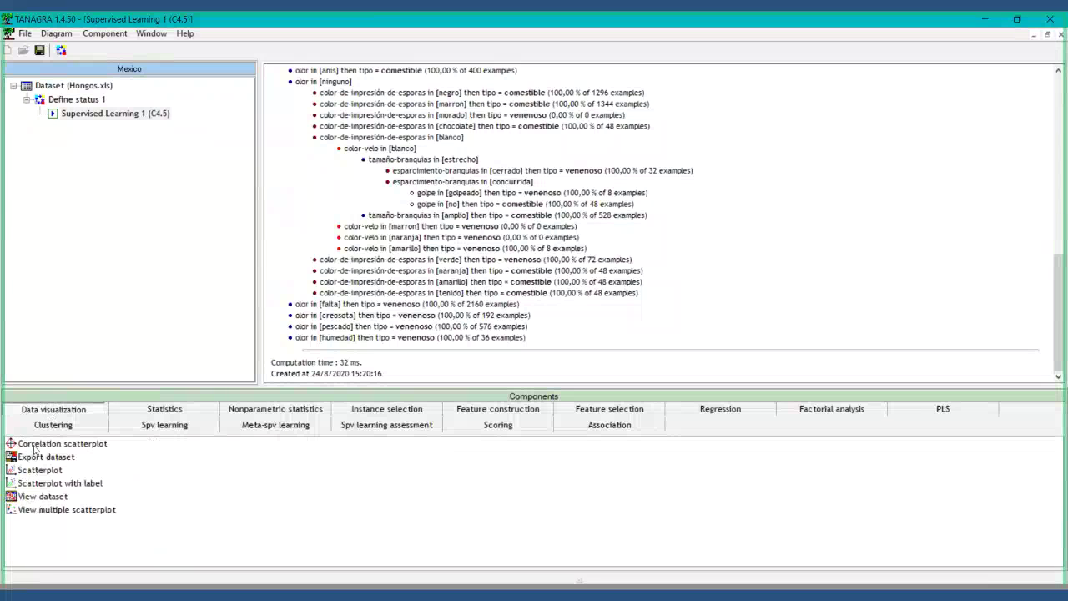
{"action": "mouse_move", "coordinate": [30, 459]}
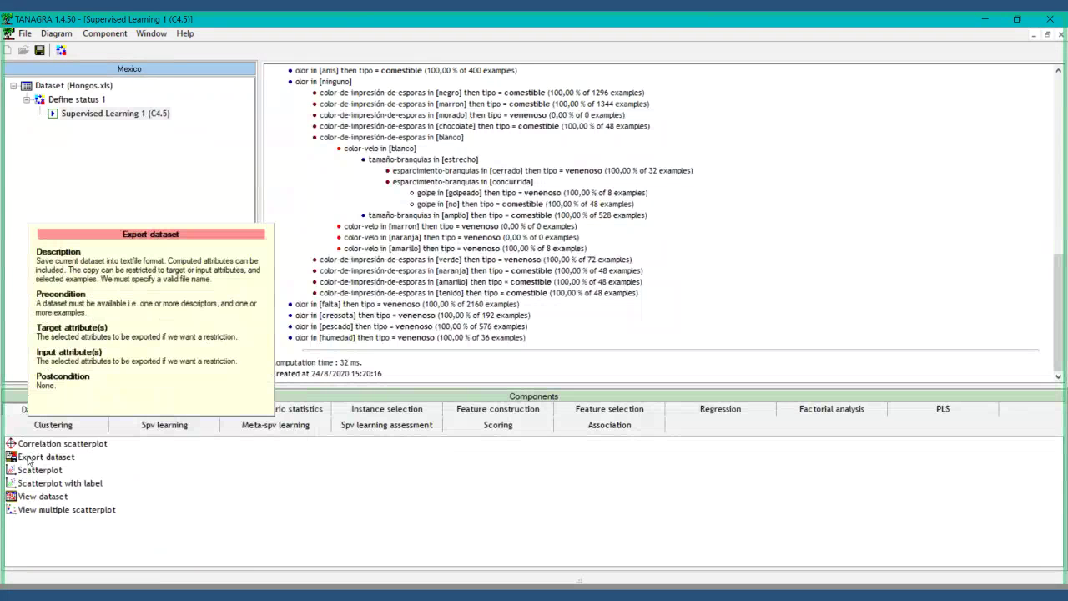
{"action": "left_click", "coordinate": [32, 498]}
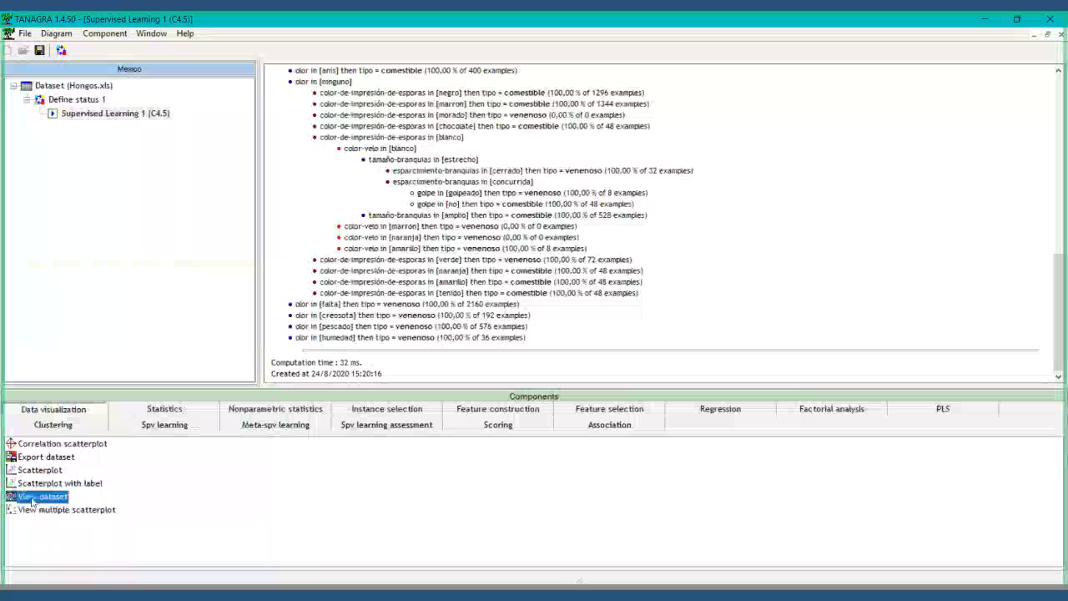
{"action": "left_click_drag", "start_coordinate": [31, 499], "coordinate": [117, 118]}
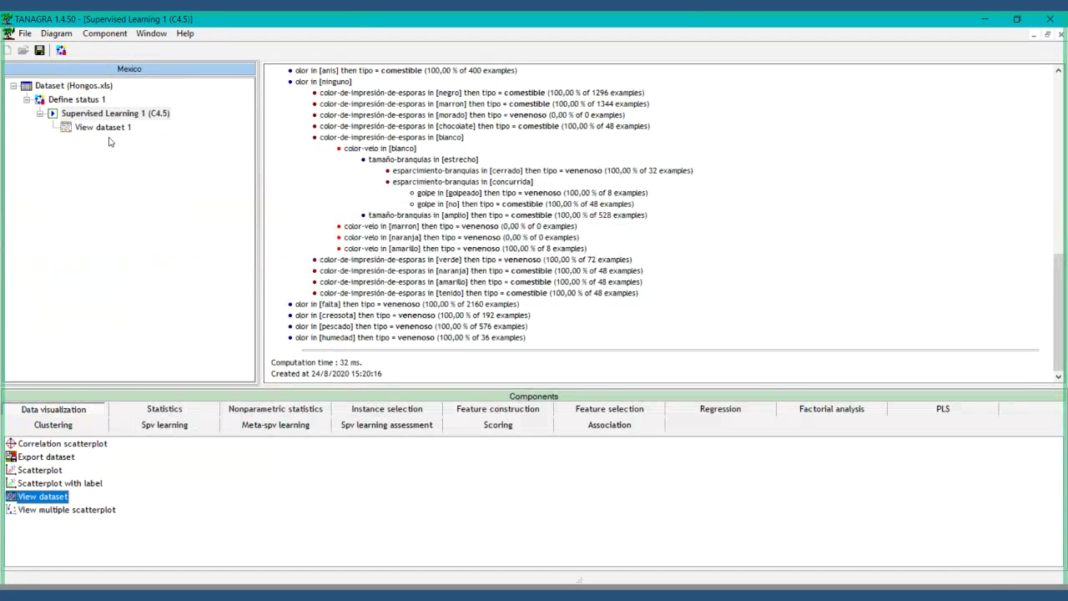
{"action": "left_click", "coordinate": [112, 128]}
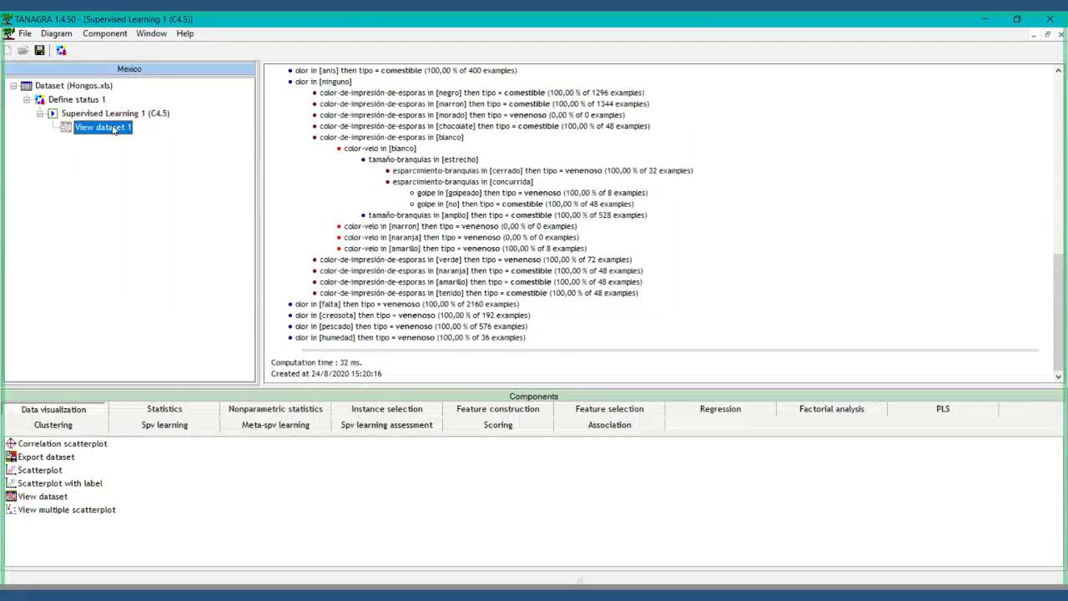
{"action": "right_click", "coordinate": [114, 130]}
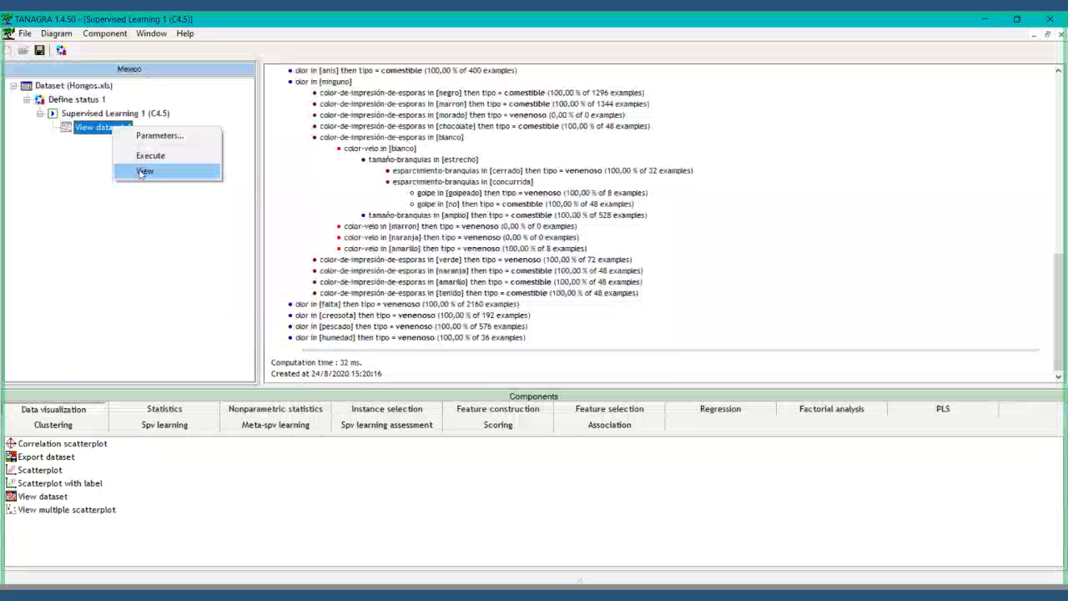
{"action": "left_click", "coordinate": [143, 171]}
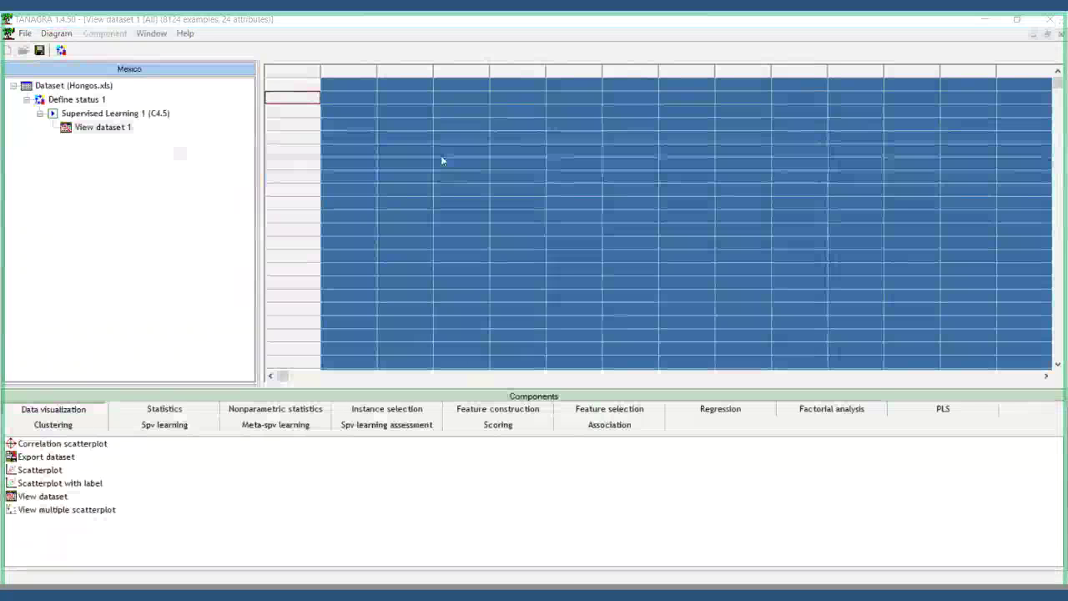
Delete the View dataset 1 component from the diagram.
{"action": "left_click", "coordinate": [104, 128]}
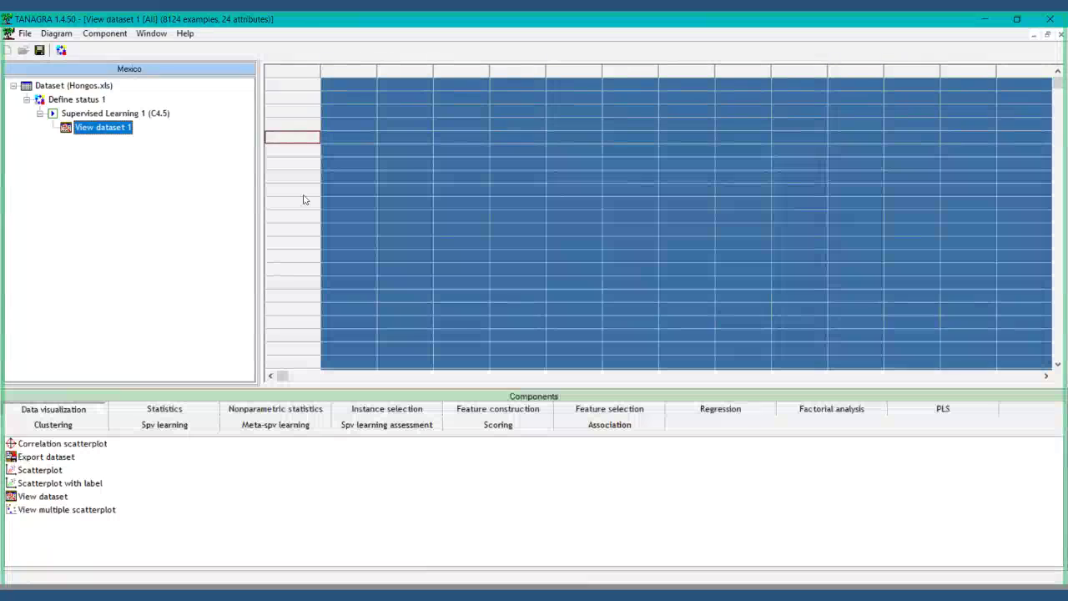
{"action": "right_click", "coordinate": [101, 128]}
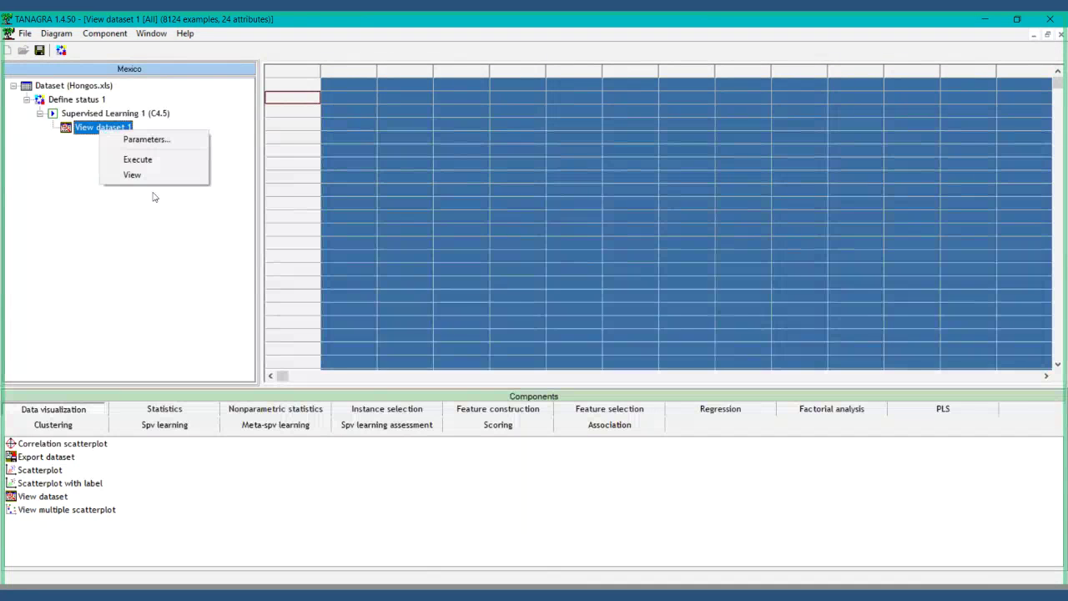
{"action": "left_click", "coordinate": [49, 169]}
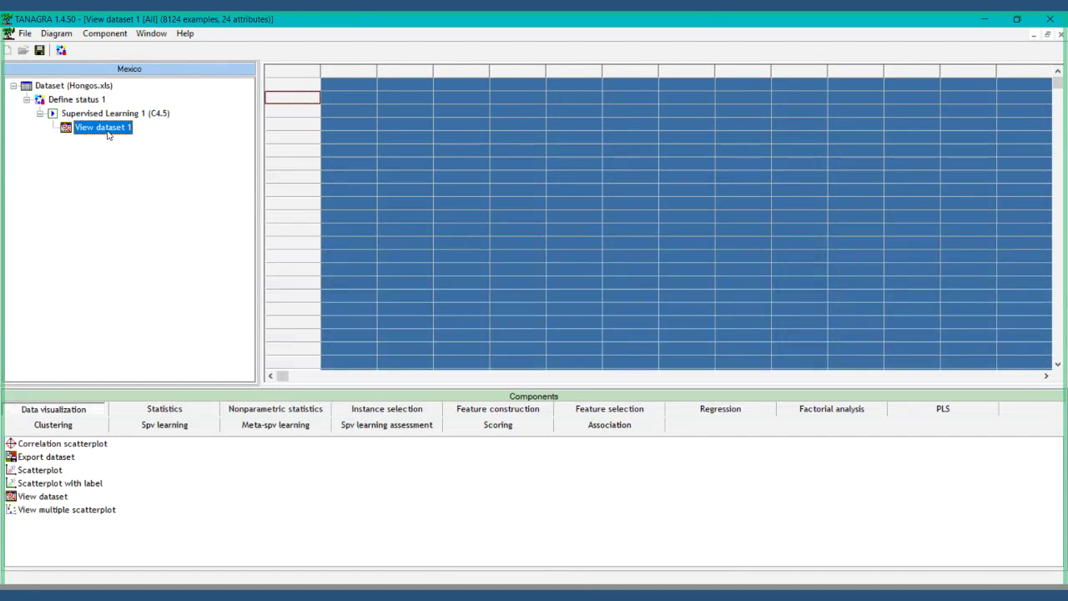
{"action": "key", "text": "Delete"}
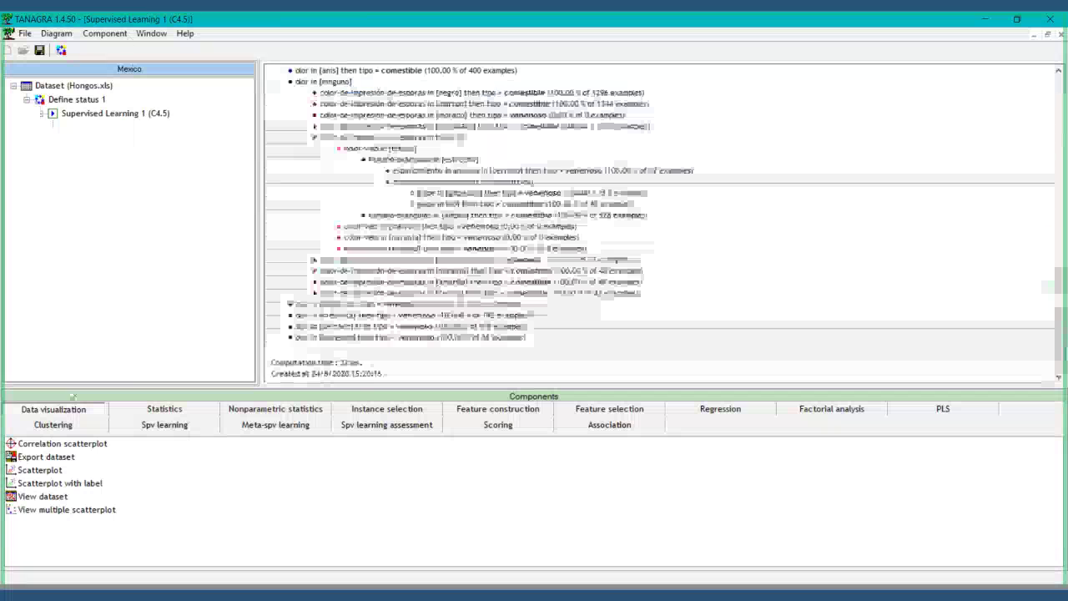
Place a new View dataset component beneath Supervised Learning 1 (C4.5) and display its data grid.
{"action": "left_click_drag", "start_coordinate": [55, 503], "coordinate": [107, 121]}
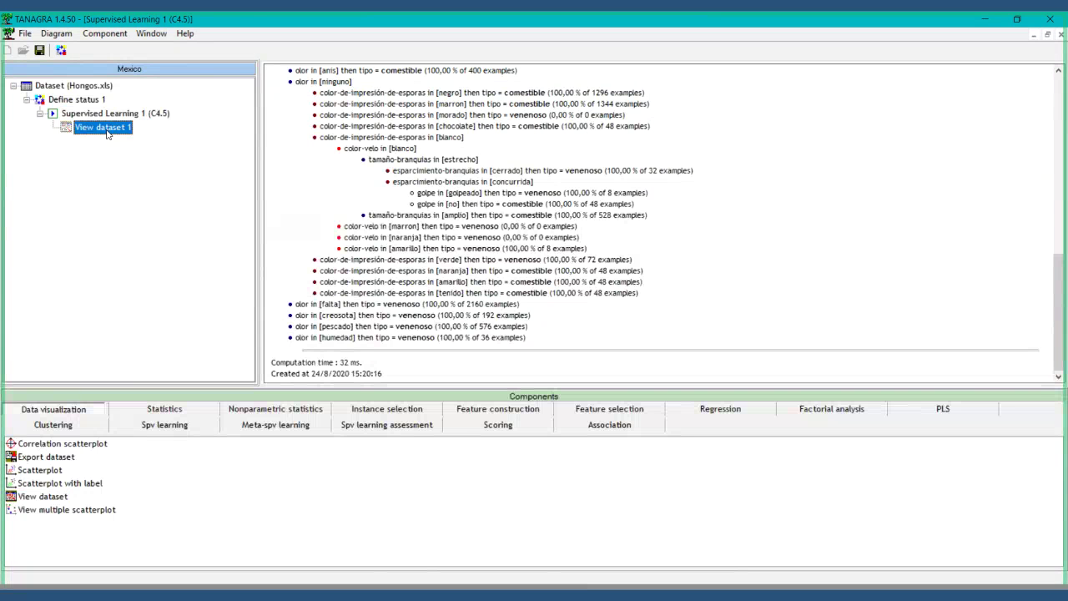
{"action": "double_click", "coordinate": [106, 129]}
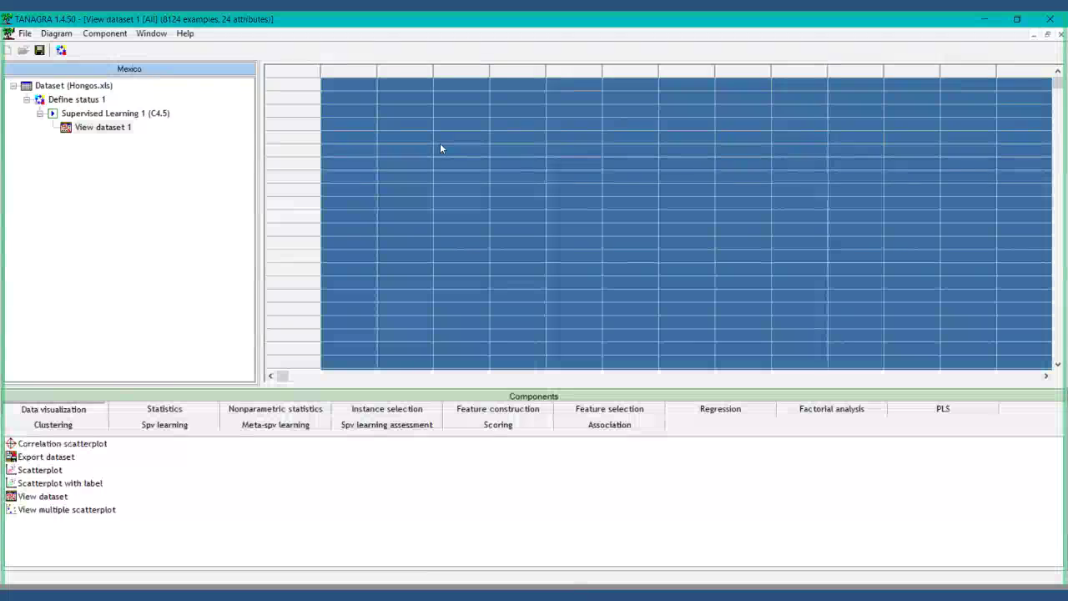
{"action": "left_click_drag", "start_coordinate": [282, 375], "coordinate": [109, 150]}
{"action": "key", "text": "Down"}
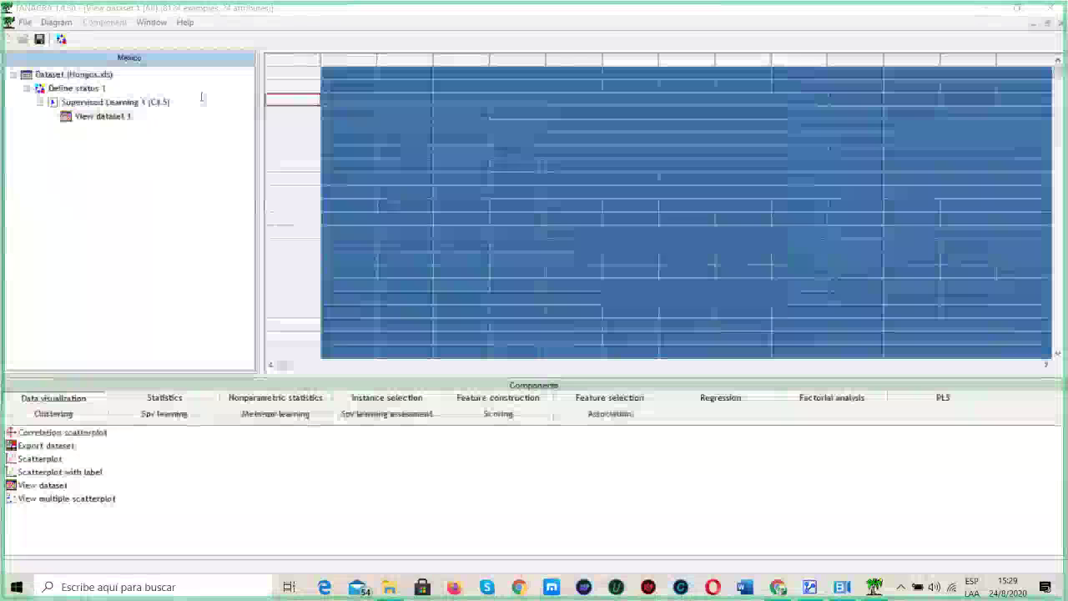
Add an Export dataset component beneath Supervised Learning 1 (C4.5) in the diagram.
{"action": "left_click", "coordinate": [59, 449]}
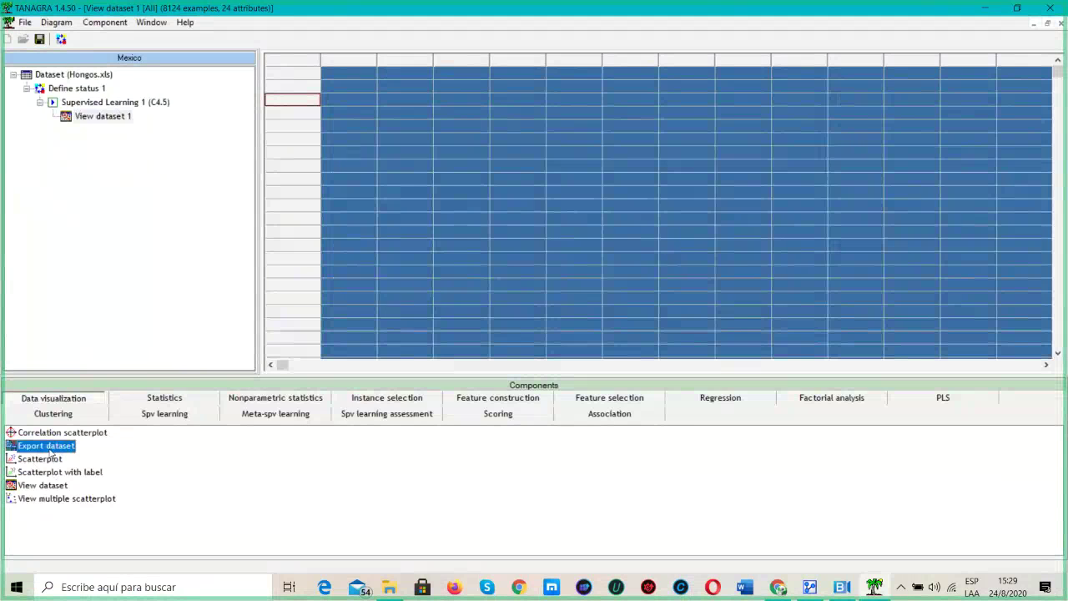
{"action": "left_click_drag", "start_coordinate": [87, 395], "coordinate": [150, 106]}
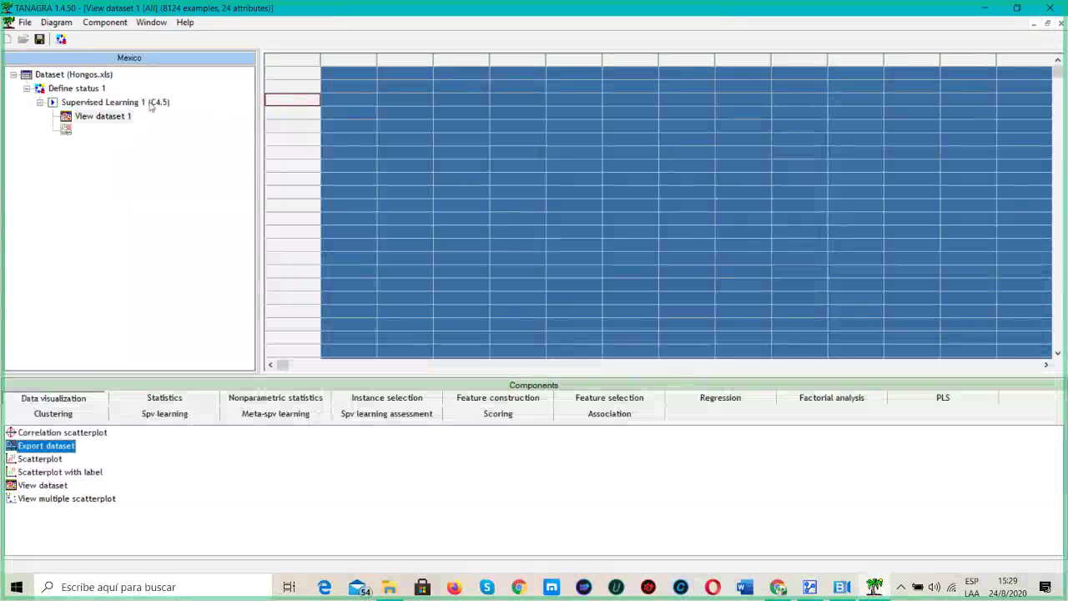
{"action": "left_click", "coordinate": [87, 131]}
Set the Export dataset component's output file to hongos.txt in the Presentacion folder and run the export to display its report.
{"action": "right_click", "coordinate": [87, 132]}
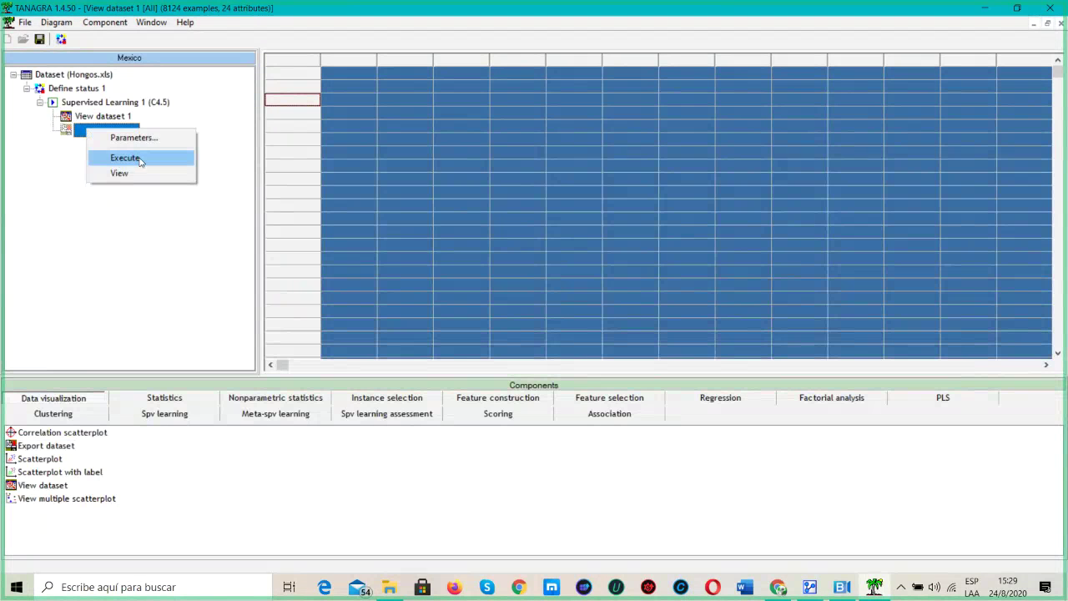
{"action": "left_click", "coordinate": [142, 138]}
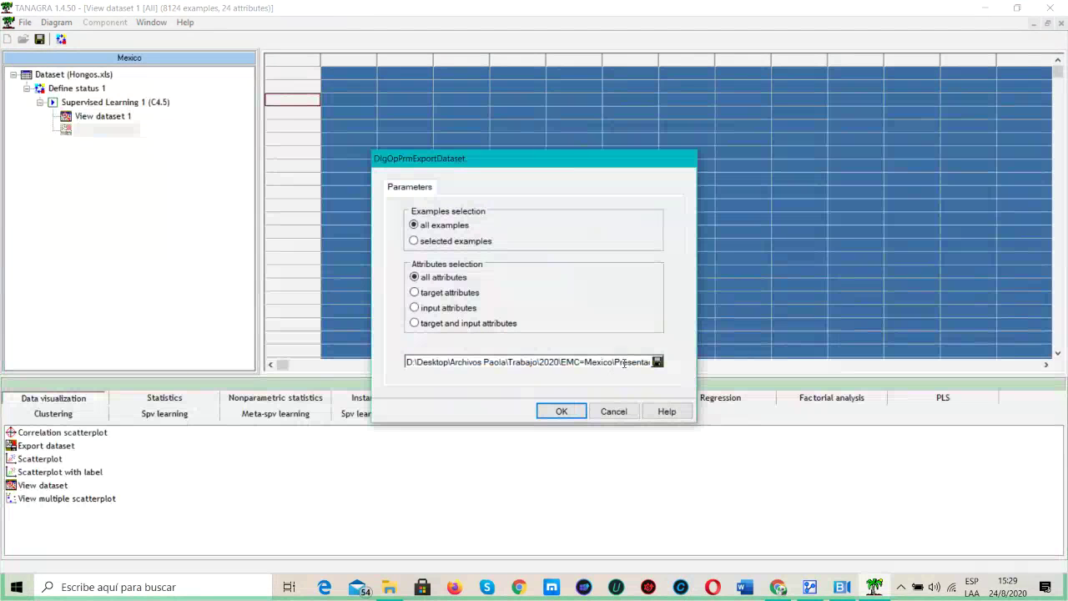
{"action": "left_click", "coordinate": [624, 361]}
{"action": "left_click_drag", "start_coordinate": [469, 159], "coordinate": [290, 145]}
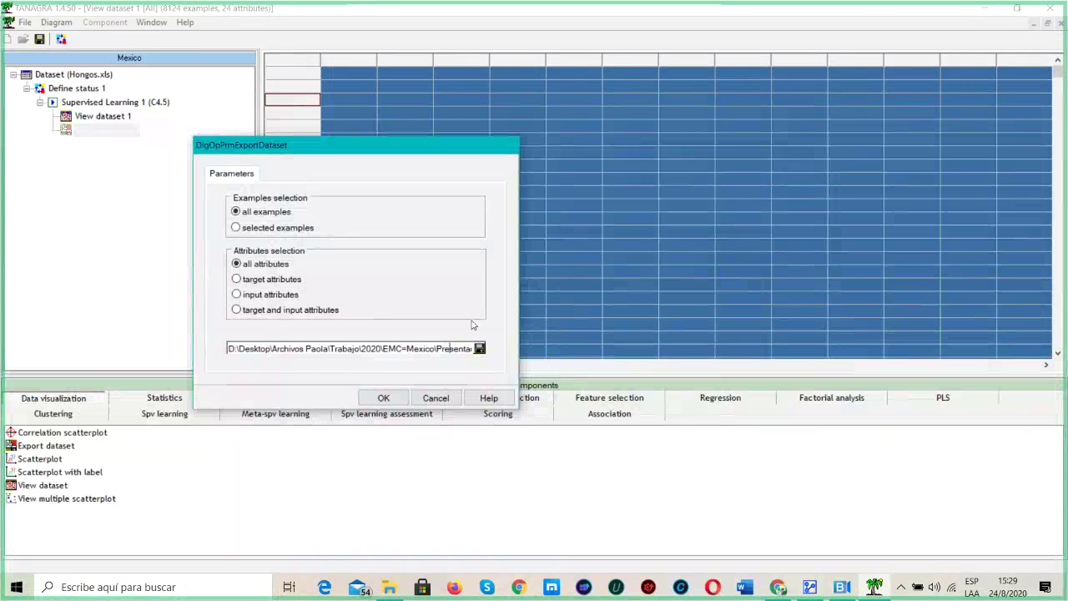
{"action": "key", "text": "Right"}
{"action": "key", "text": "Right"}
{"action": "key", "text": "Right"}
{"action": "key", "text": "Right"}
{"action": "key", "text": "Right"}
{"action": "key", "text": "Right"}
{"action": "key", "text": "Right"}
{"action": "key", "text": "Right"}
{"action": "key", "text": "Right"}
{"action": "key", "text": "Right"}
{"action": "key", "text": "Right"}
{"action": "key", "text": "Right"}
{"action": "key", "text": "Right"}
{"action": "key", "text": "Right"}
{"action": "key", "text": "Right"}
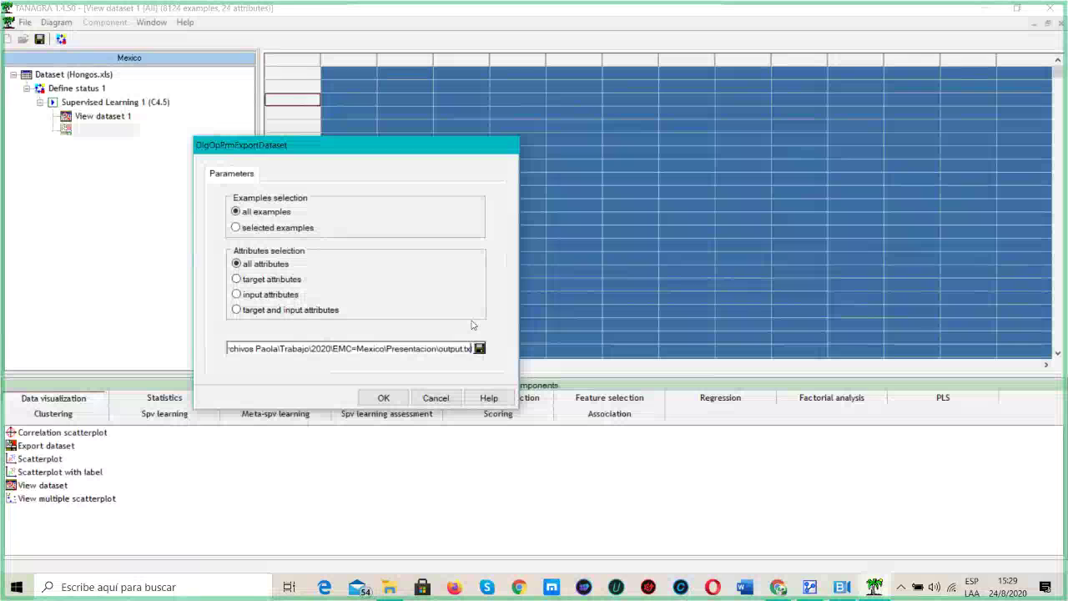
{"action": "key", "text": "BackSpace"}
{"action": "key", "text": "ctrl+shift+Left"}
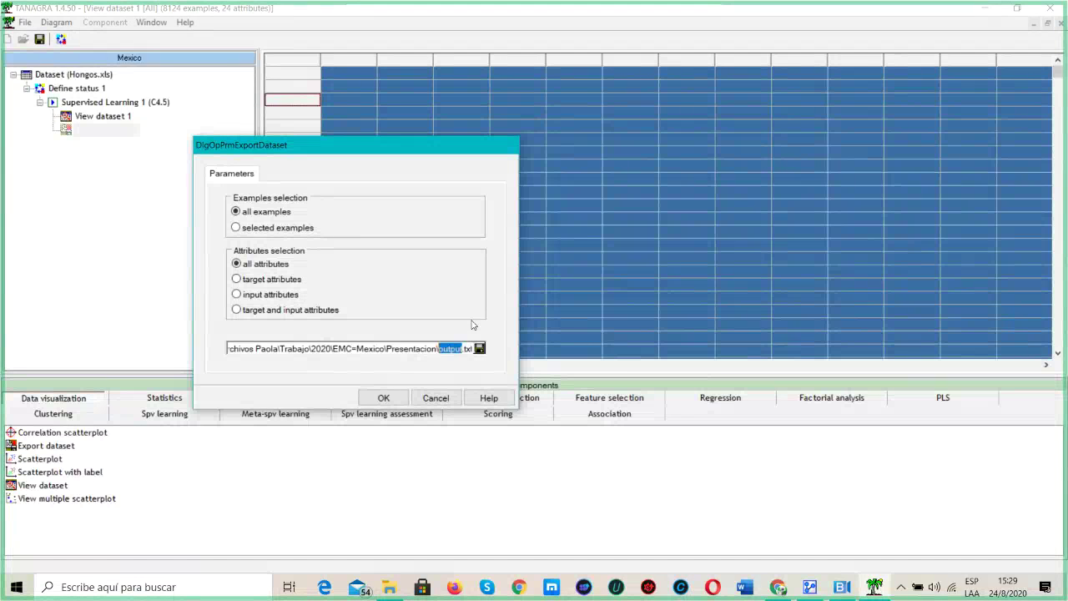
{"action": "type", "text": "hoingos"}
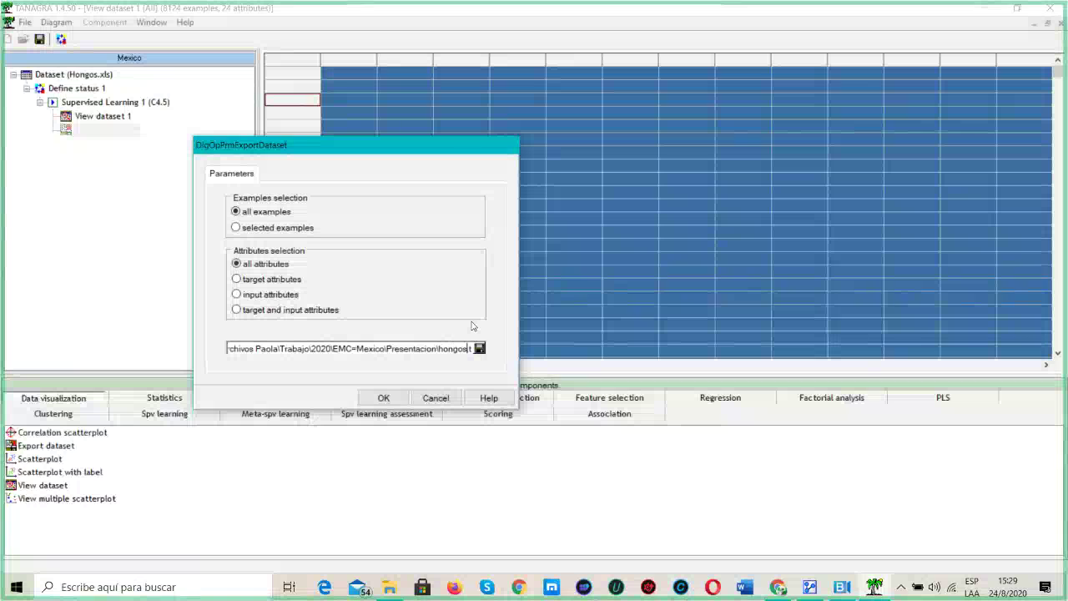
{"action": "left_click", "coordinate": [383, 399]}
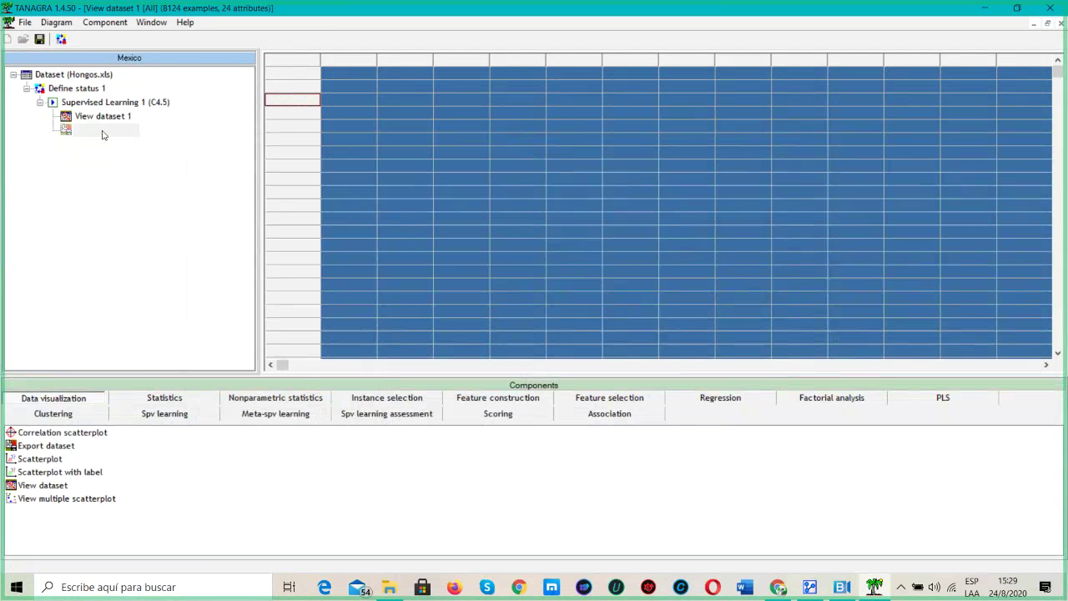
{"action": "right_click", "coordinate": [103, 135]}
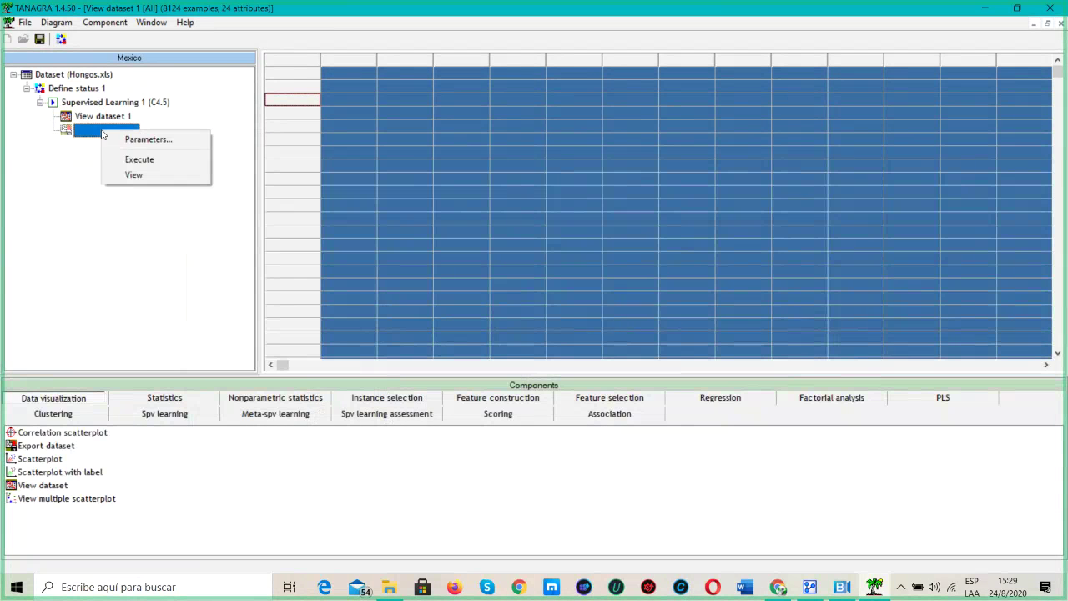
{"action": "left_click", "coordinate": [134, 175]}
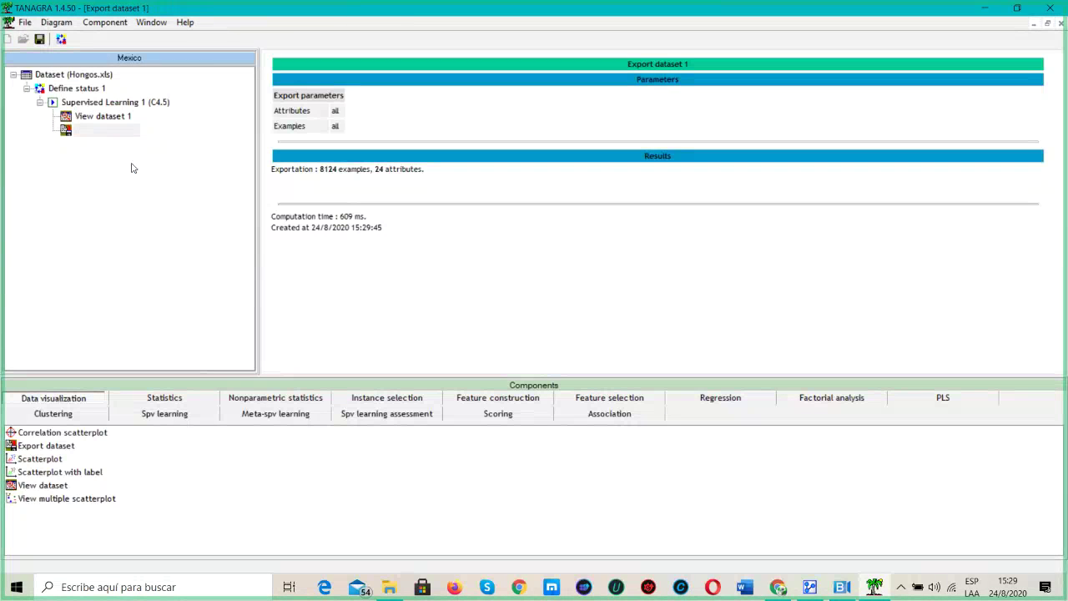
Switch to File Explorer and open the exported hongos.txt from the Presentacion folder.
{"action": "left_click", "coordinate": [389, 587]}
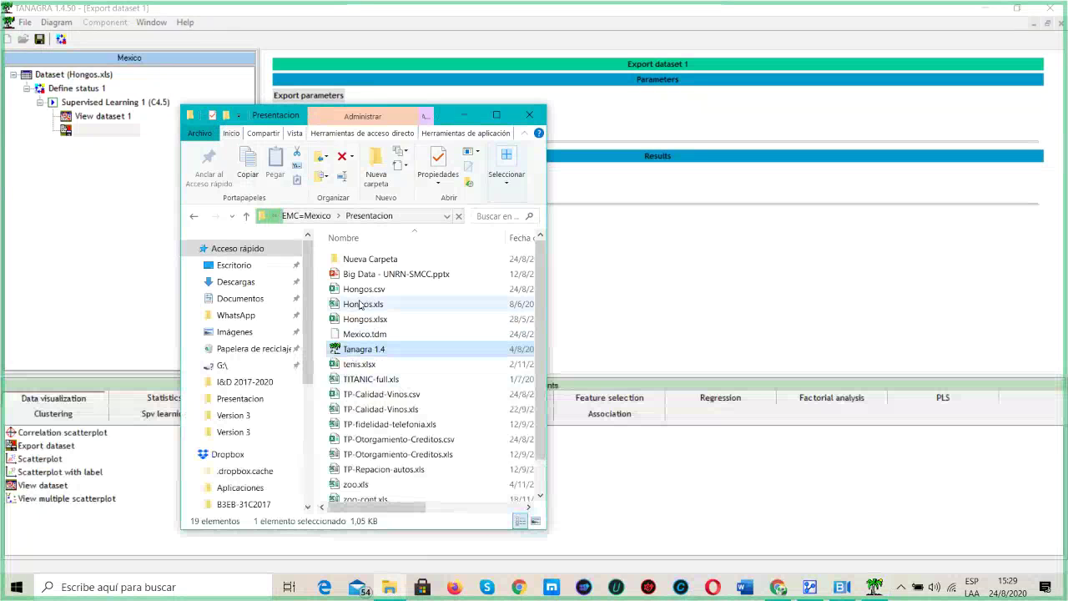
{"action": "scroll", "coordinate": [376, 380], "scroll_direction": "down", "scroll_amount": 1}
{"action": "scroll", "coordinate": [376, 380], "scroll_direction": "up", "scroll_amount": 1}
{"action": "scroll", "coordinate": [388, 321], "scroll_direction": "down", "scroll_amount": 1}
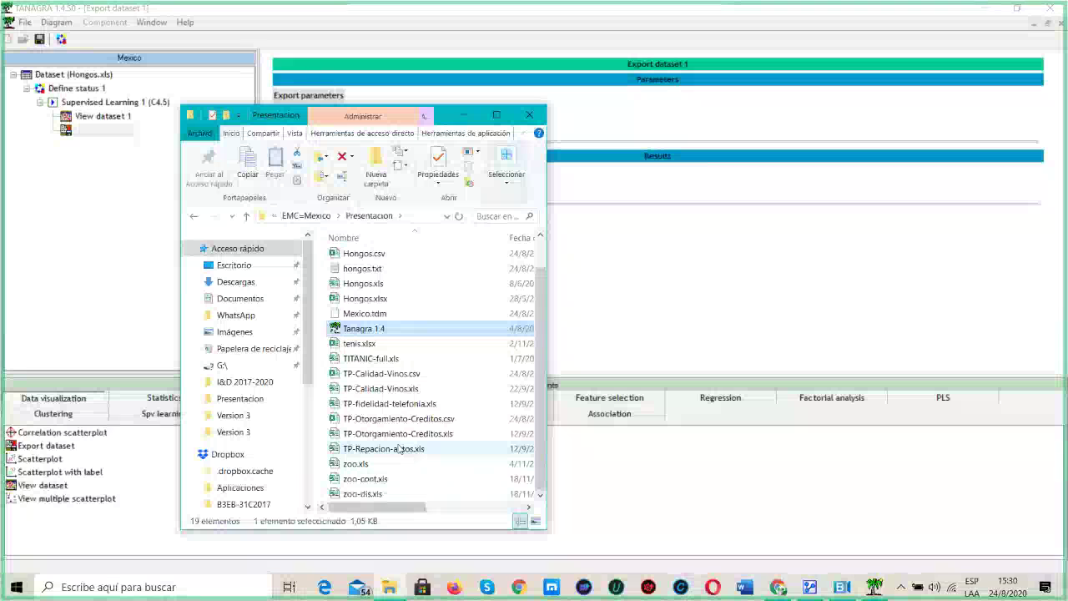
{"action": "left_click", "coordinate": [363, 268]}
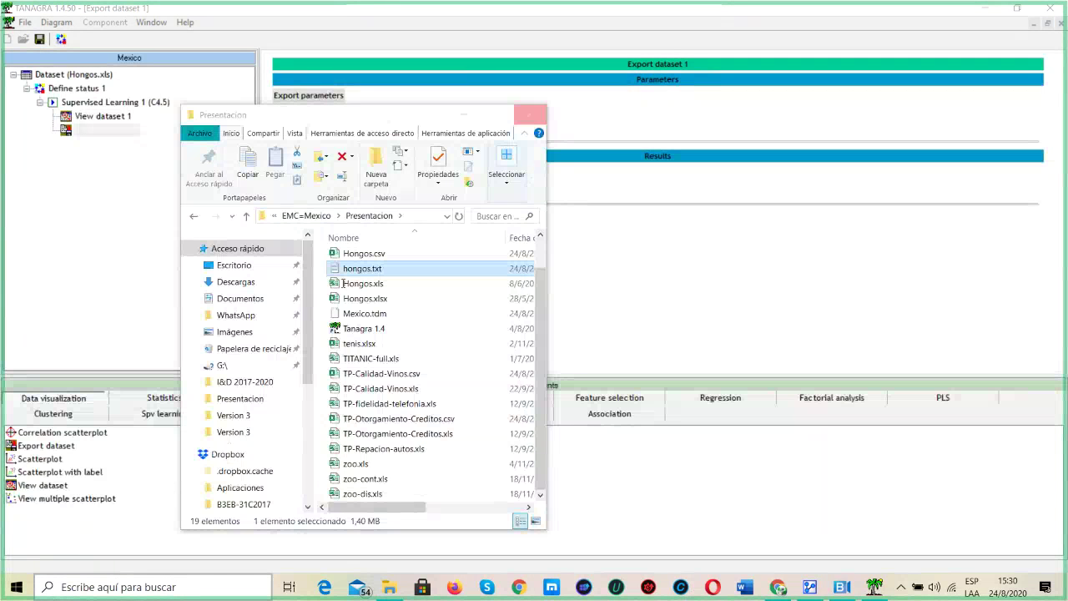
{"action": "double_click", "coordinate": [349, 268]}
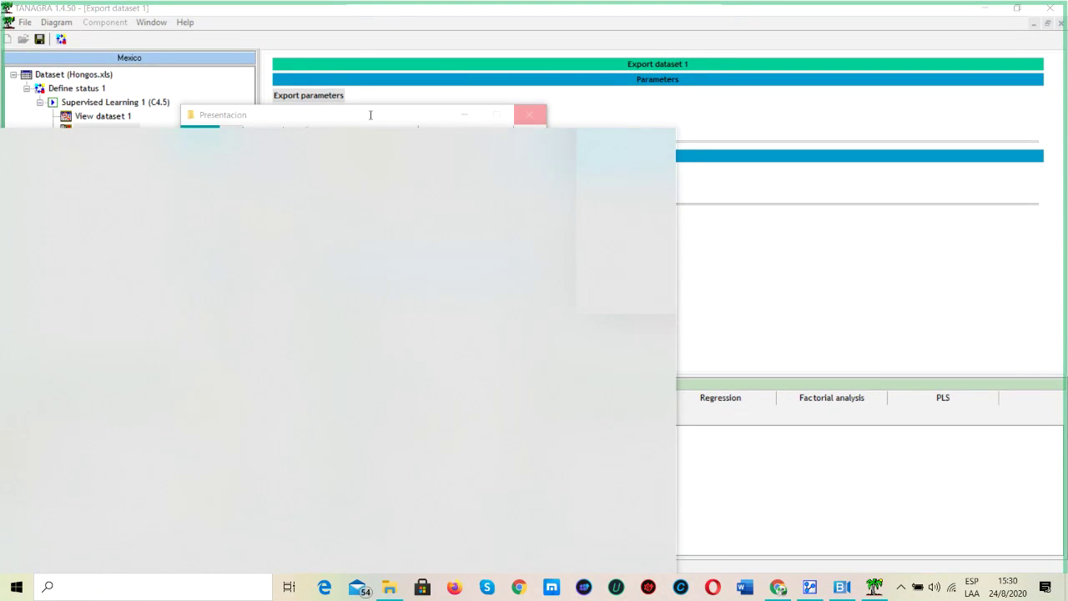
{"action": "left_click", "coordinate": [370, 114]}
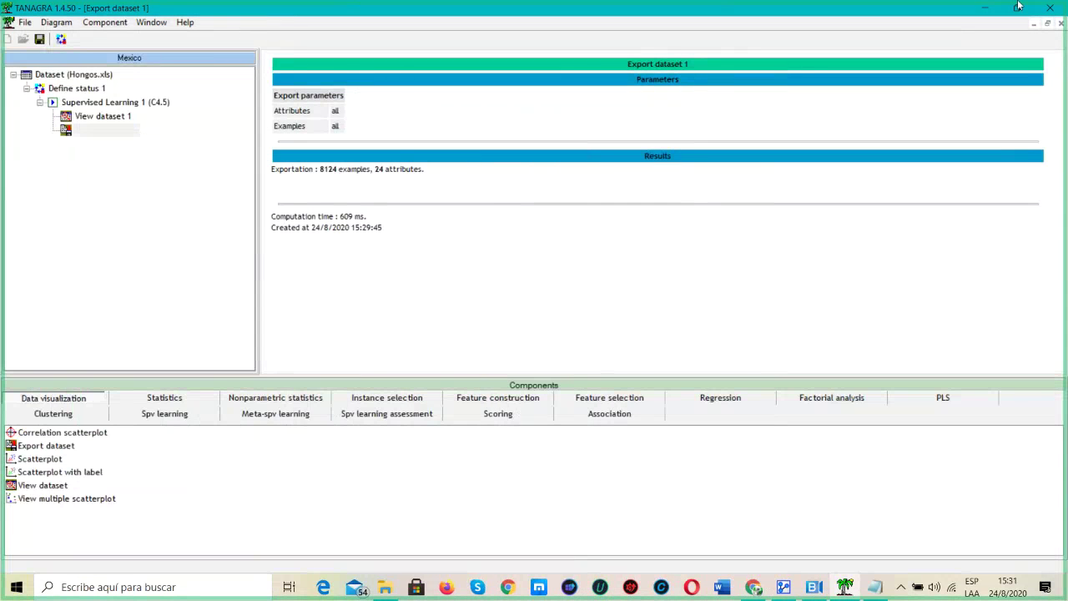
Bring up the exported hongos.txt in Notepad to view it, and close the file.
{"action": "left_click", "coordinate": [25, 24]}
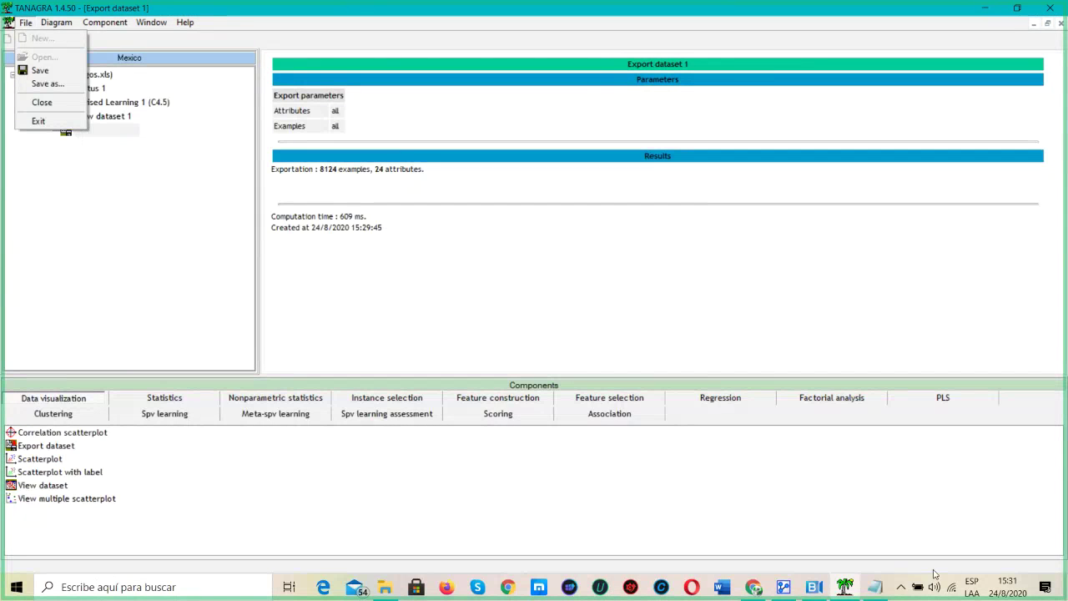
{"action": "left_click", "coordinate": [875, 588]}
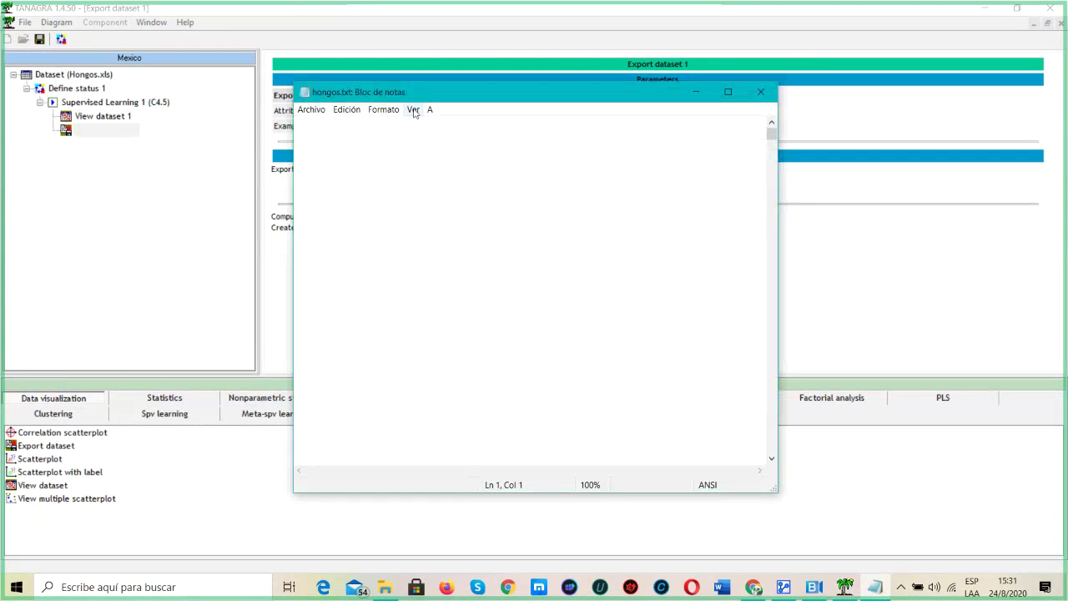
{"action": "left_click_drag", "start_coordinate": [446, 89], "coordinate": [210, 103]}
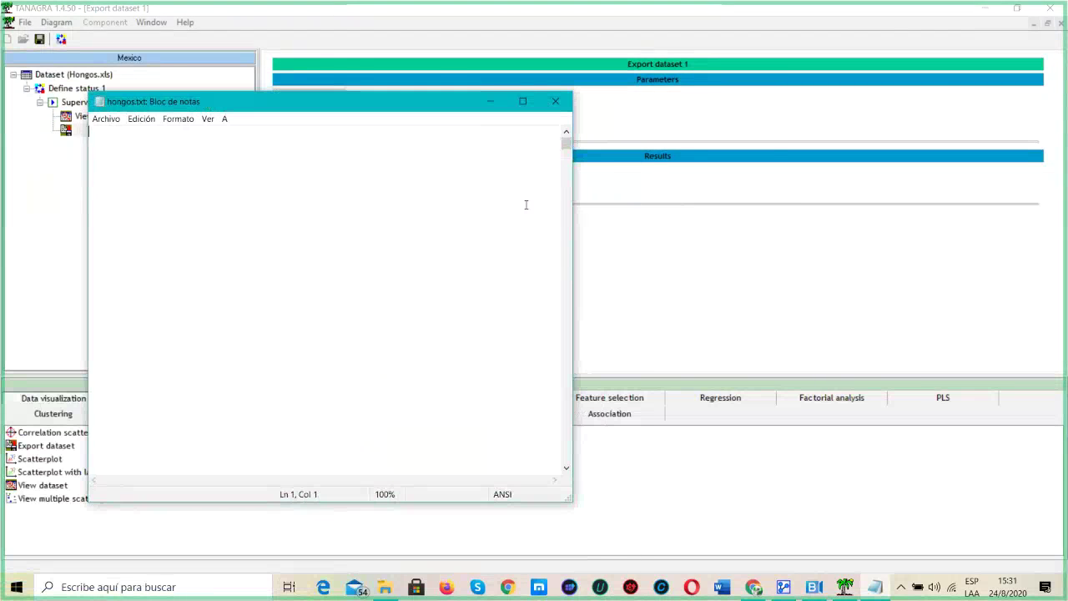
{"action": "left_click", "coordinate": [556, 102]}
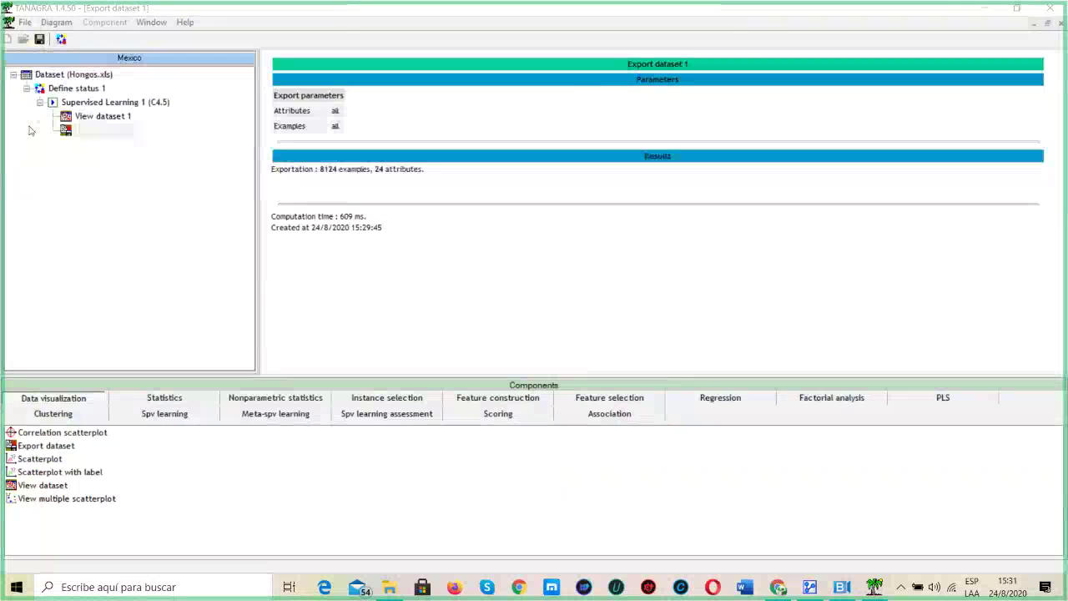
Save the Mexico diagram and exit Tanagra.
{"action": "left_click", "coordinate": [23, 21]}
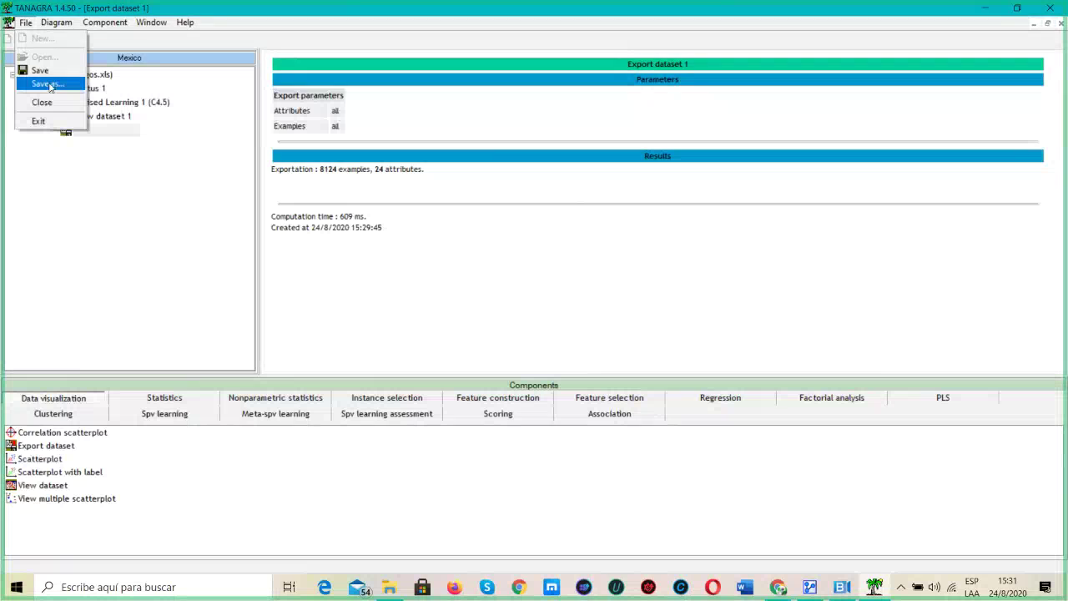
{"action": "left_click", "coordinate": [50, 86]}
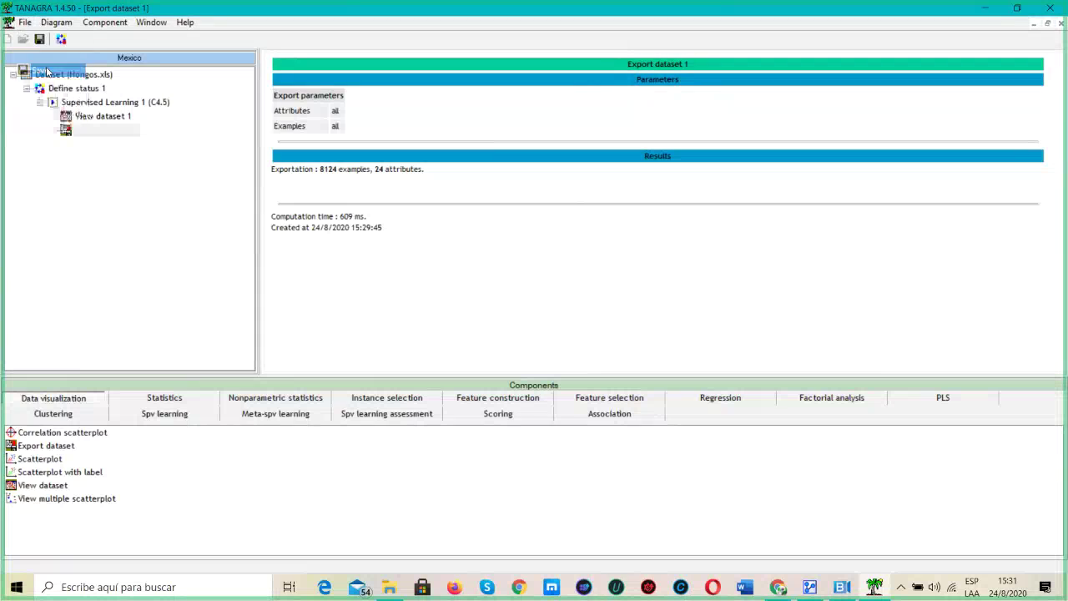
{"action": "left_click", "coordinate": [30, 23]}
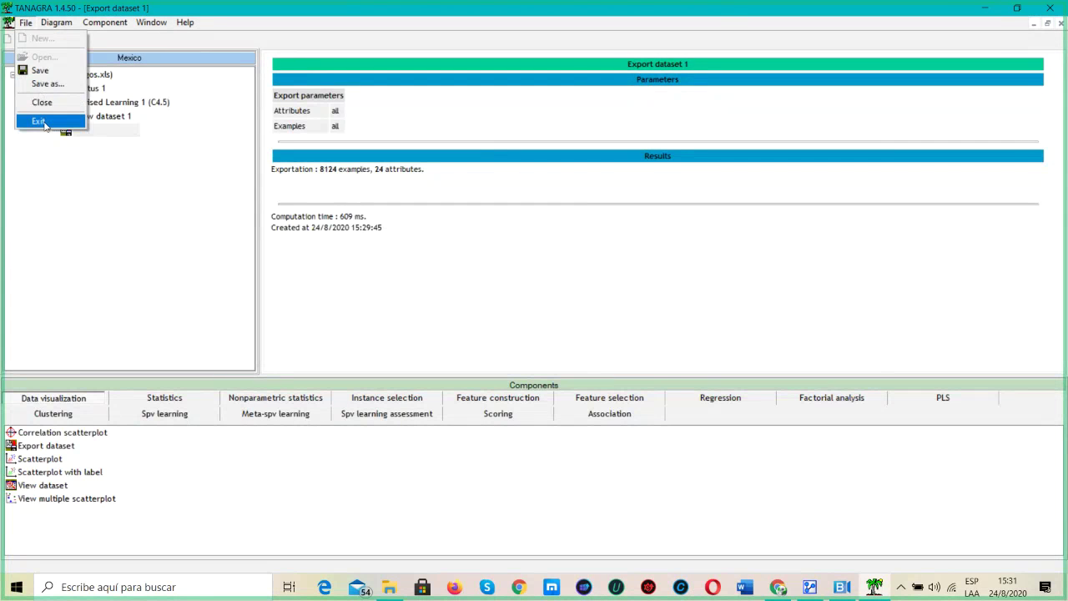
{"action": "left_click", "coordinate": [44, 124]}
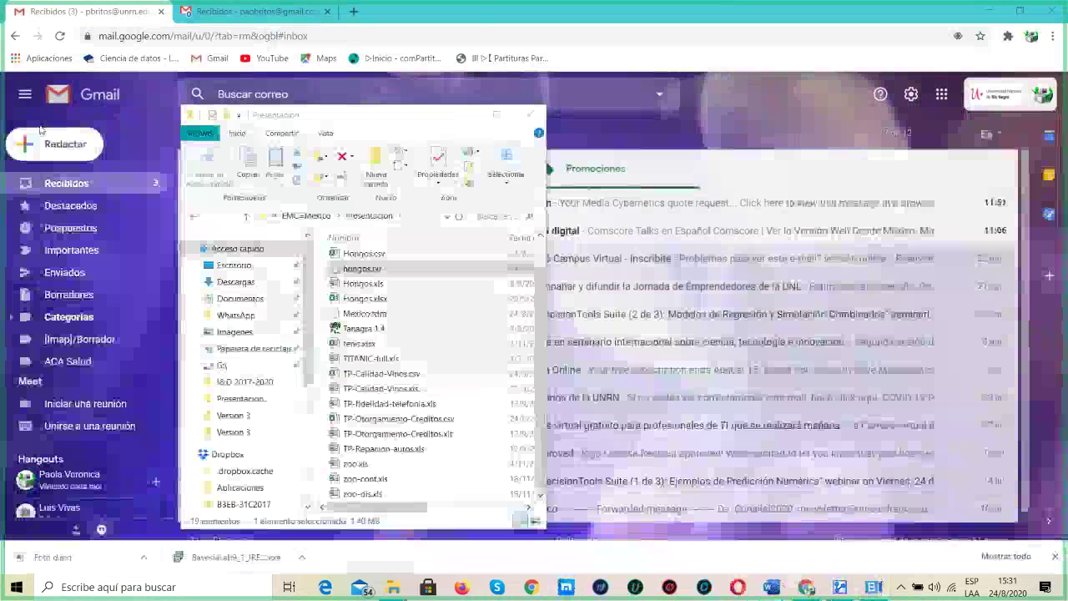
{"action": "left_click", "coordinate": [993, 17]}
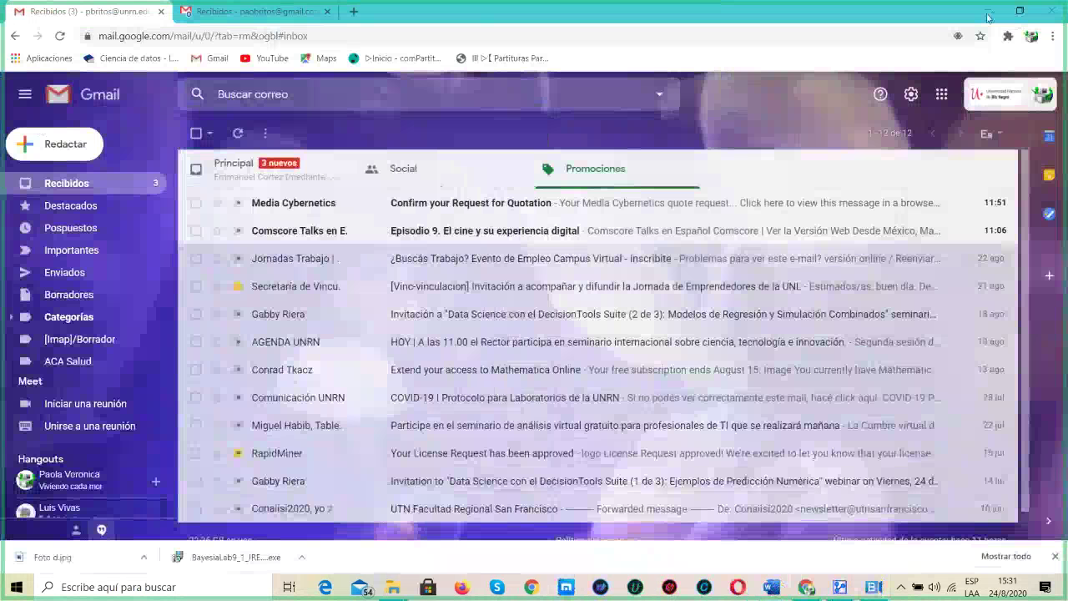
{"action": "left_click", "coordinate": [987, 13]}
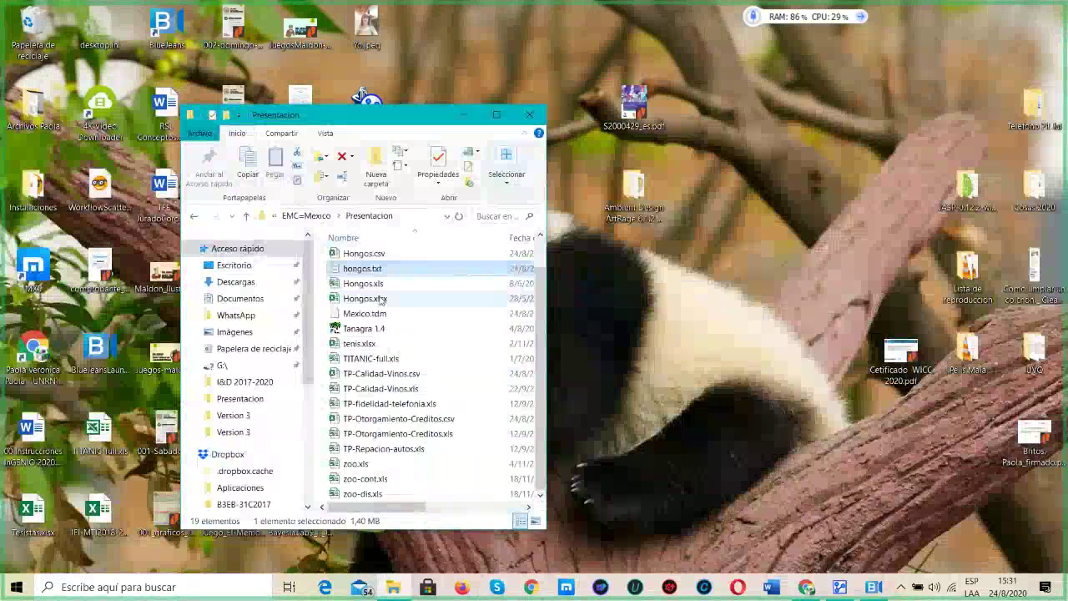
{"action": "double_click", "coordinate": [391, 332]}
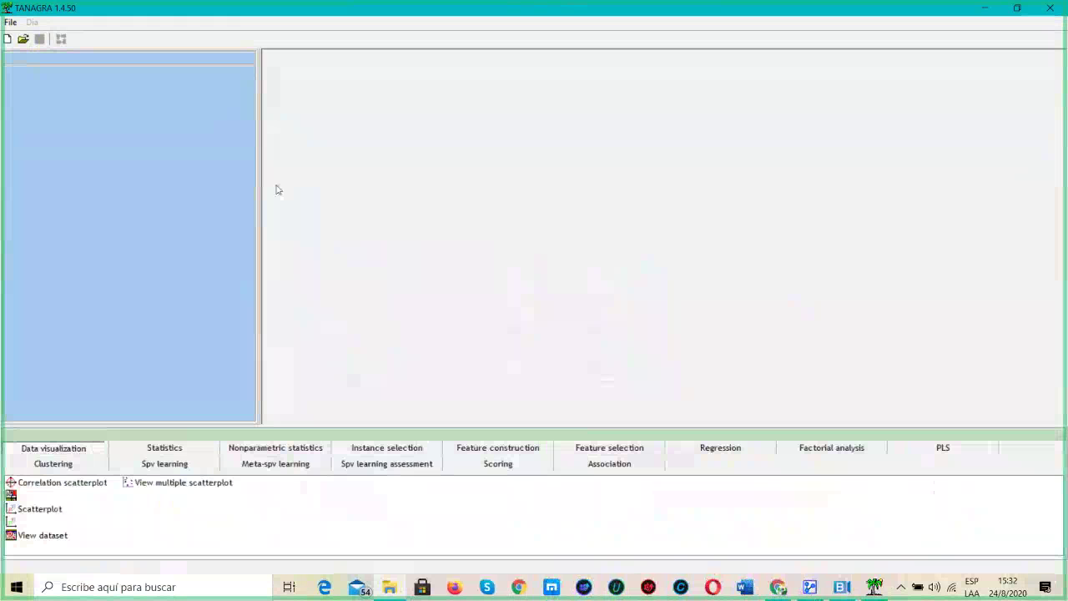
{"action": "left_click", "coordinate": [9, 23]}
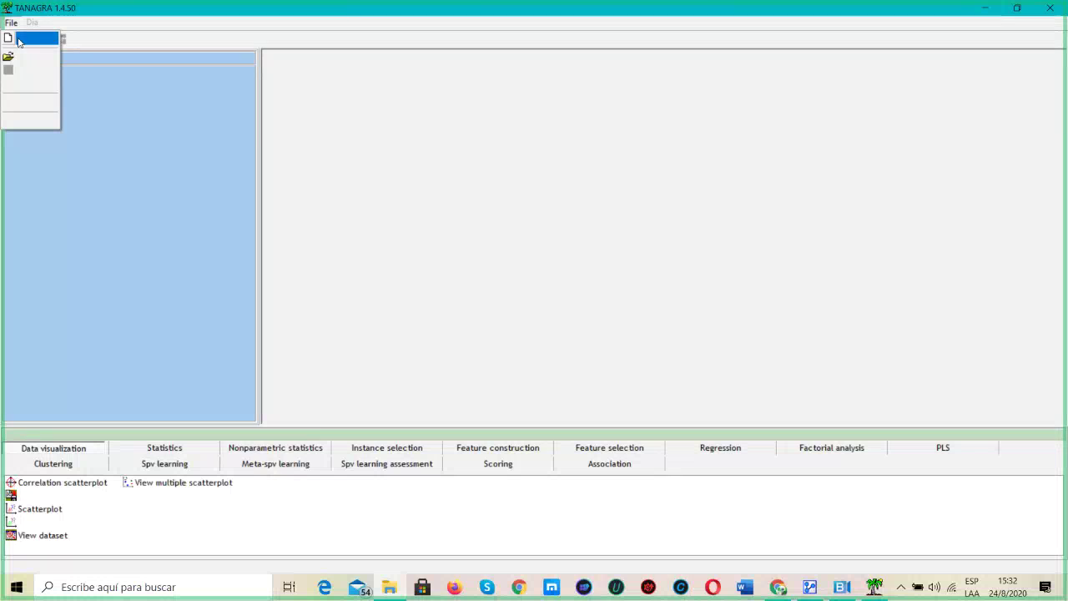
{"action": "left_click", "coordinate": [1050, 8]}
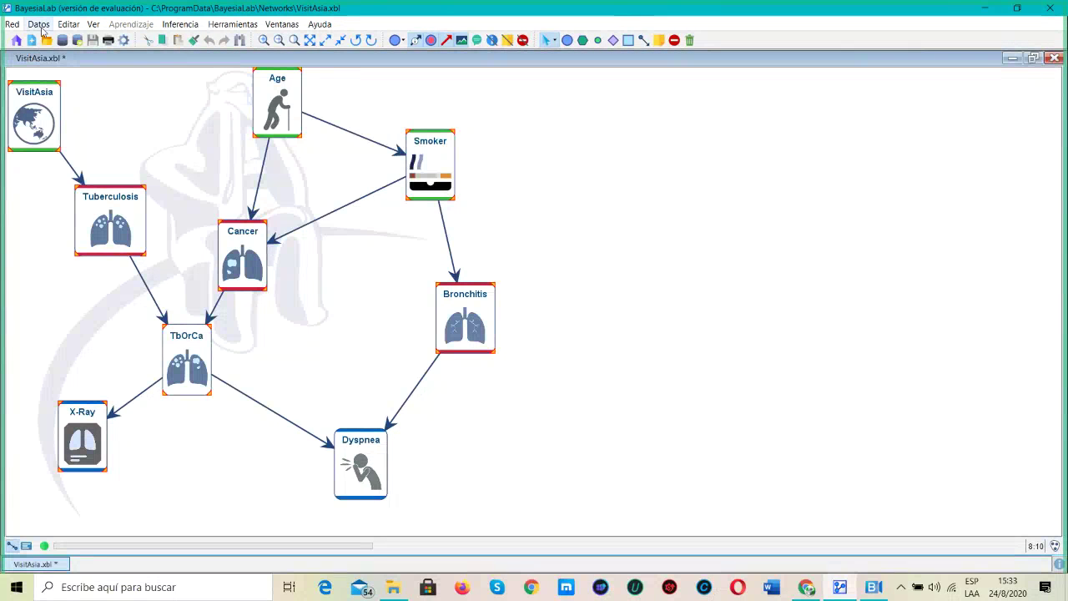
{"action": "left_click", "coordinate": [38, 24]}
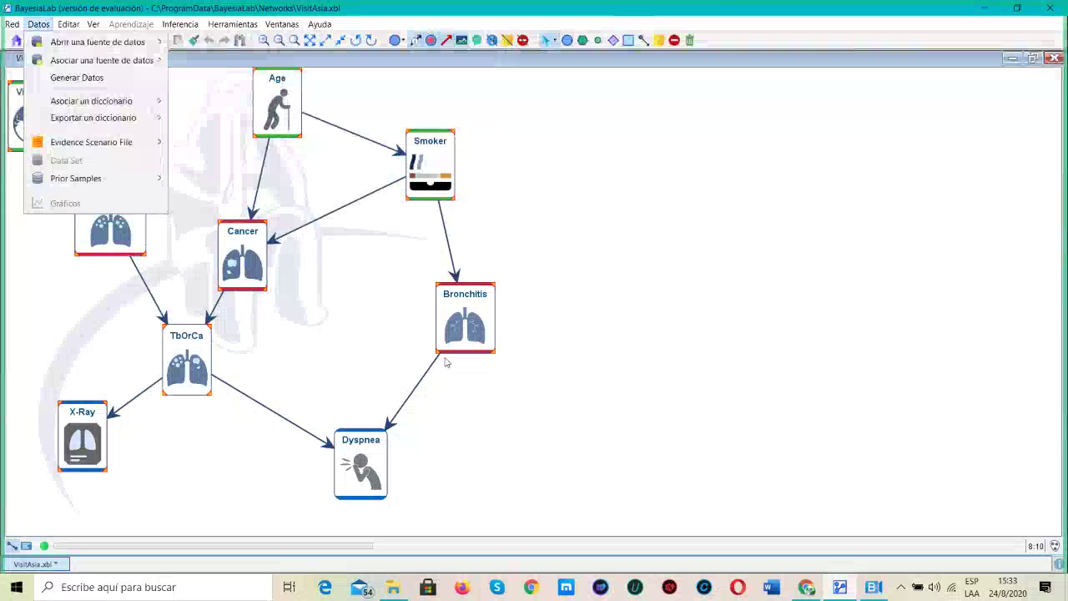
{"action": "left_click", "coordinate": [530, 424]}
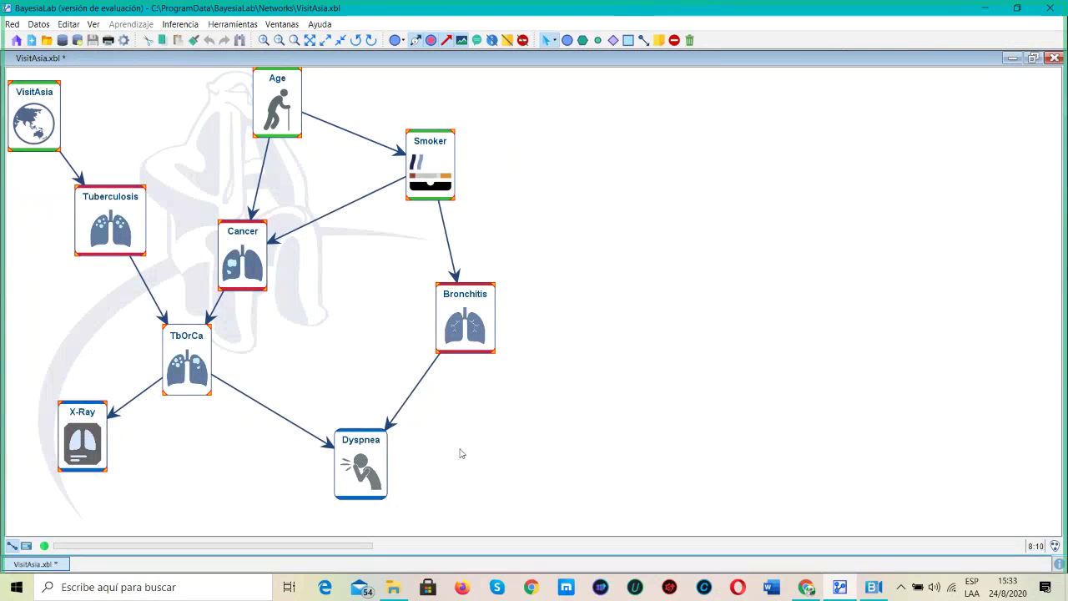
In BayesiaLab's VisitAsia.xbl network, define the VisitAsia node as the central node.
{"action": "left_click_drag", "start_coordinate": [493, 509], "coordinate": [6, 76]}
{"action": "right_click", "coordinate": [34, 107]}
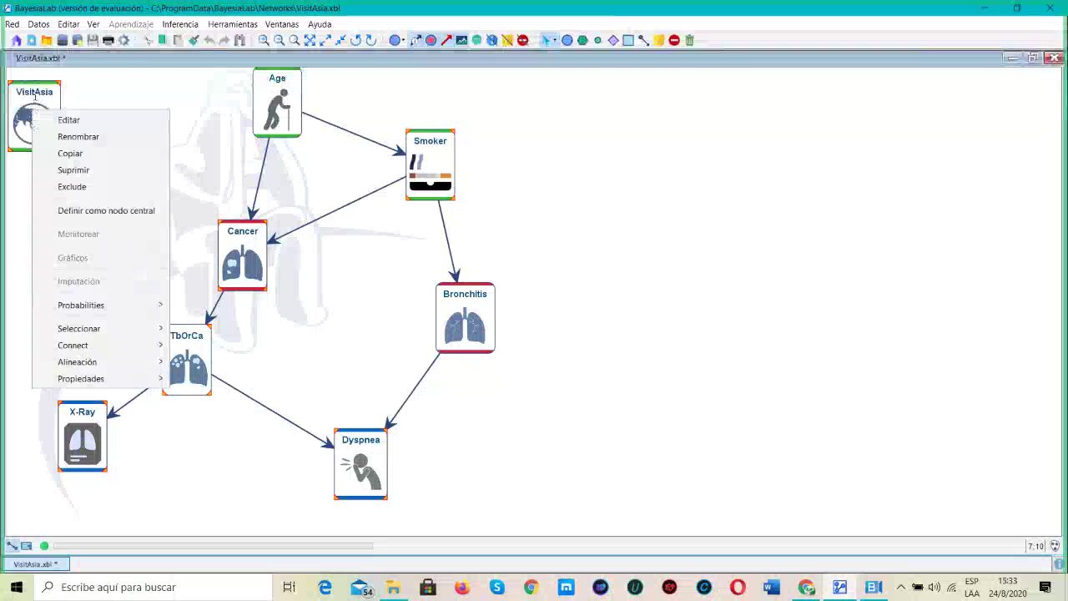
{"action": "left_click", "coordinate": [119, 212]}
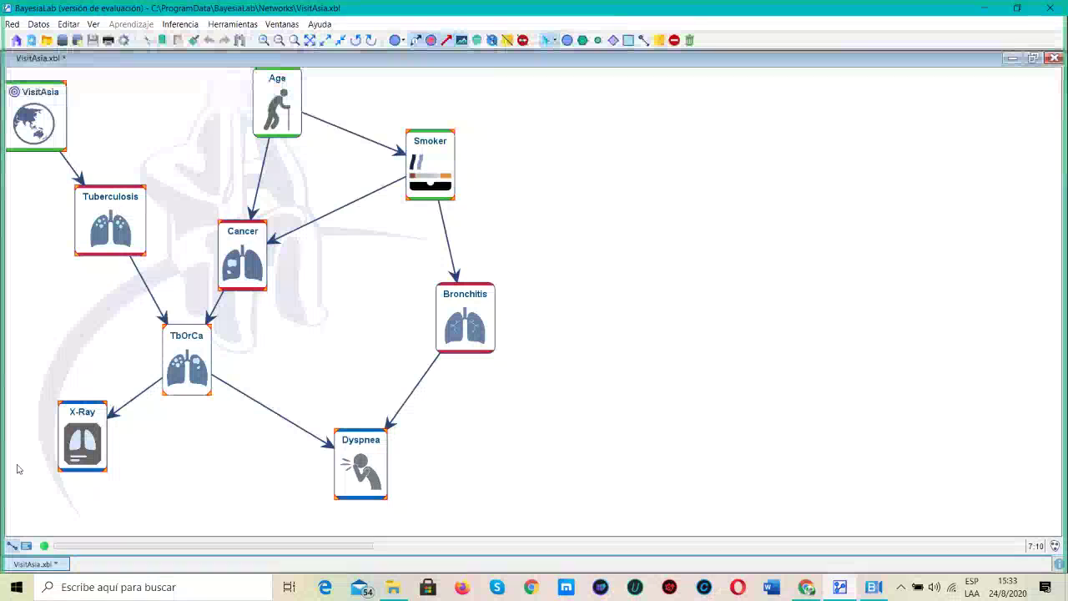
Switch the network to validation mode and set the evidence of the VisitAsia monitor to No.
{"action": "left_click", "coordinate": [27, 546]}
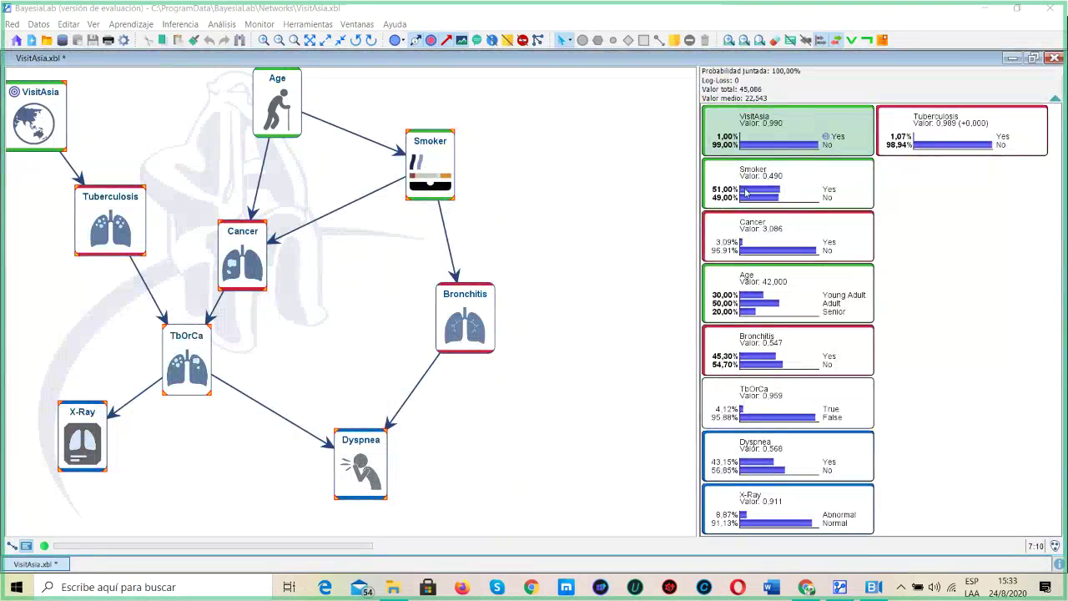
{"action": "double_click", "coordinate": [757, 145]}
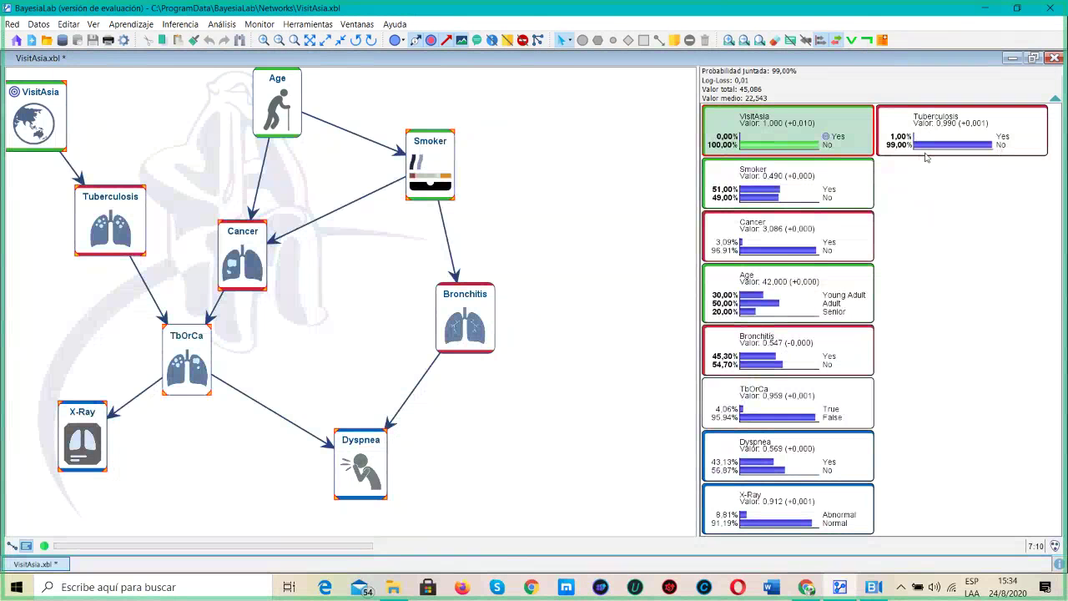
Set the evidence of the Smoker monitor to No, and close the VisitAsia network.
{"action": "double_click", "coordinate": [753, 199]}
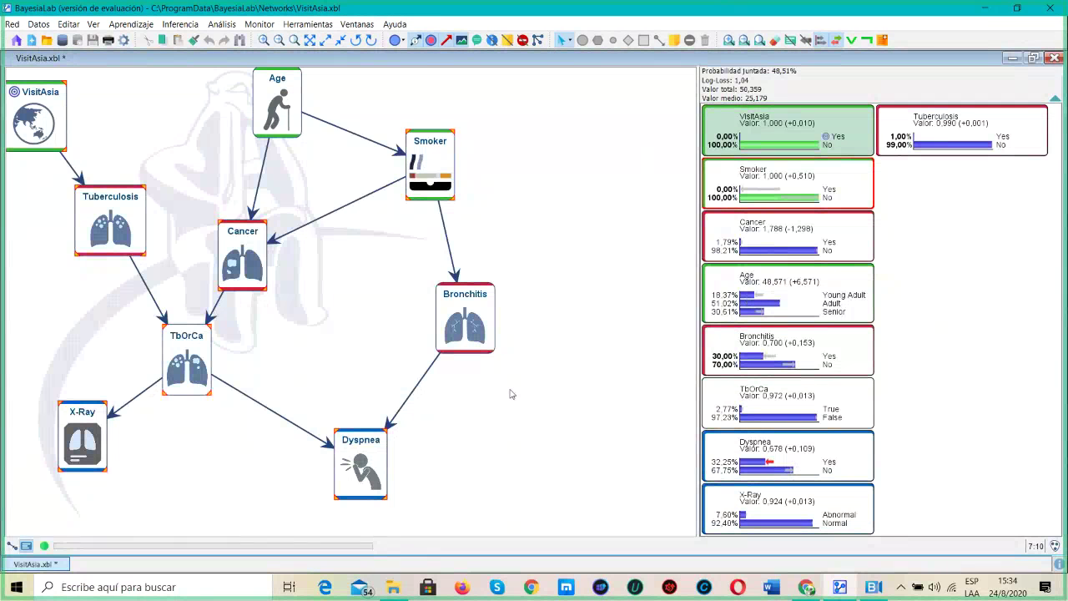
{"action": "left_click", "coordinate": [1056, 60]}
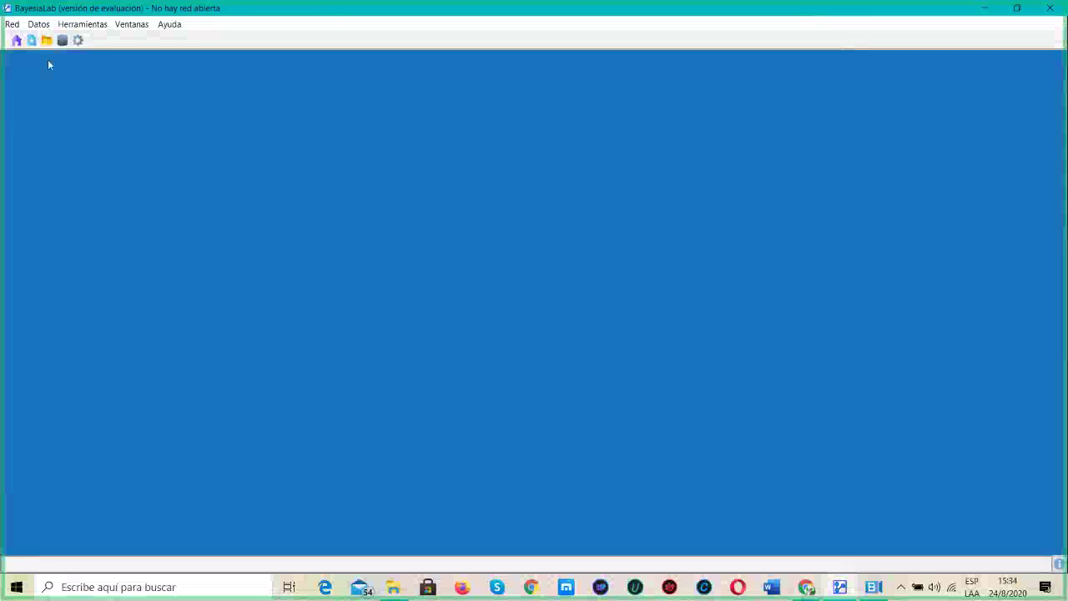
Open Hongos.csv from the Presentacion folder as a text-file data source.
{"action": "left_click", "coordinate": [38, 24]}
{"action": "mouse_move", "coordinate": [48, 42]}
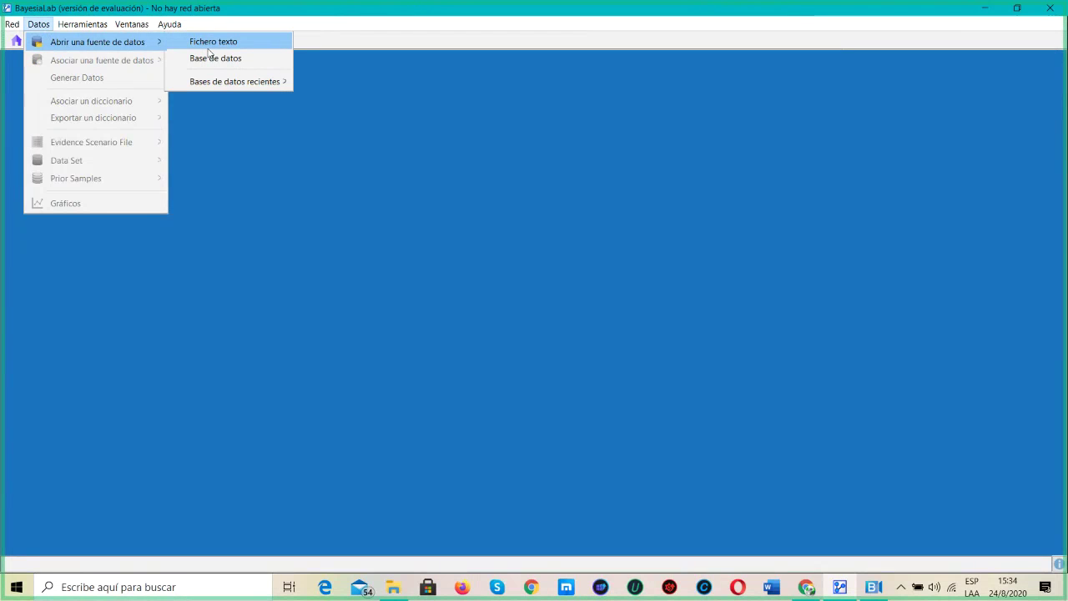
{"action": "left_click", "coordinate": [246, 45]}
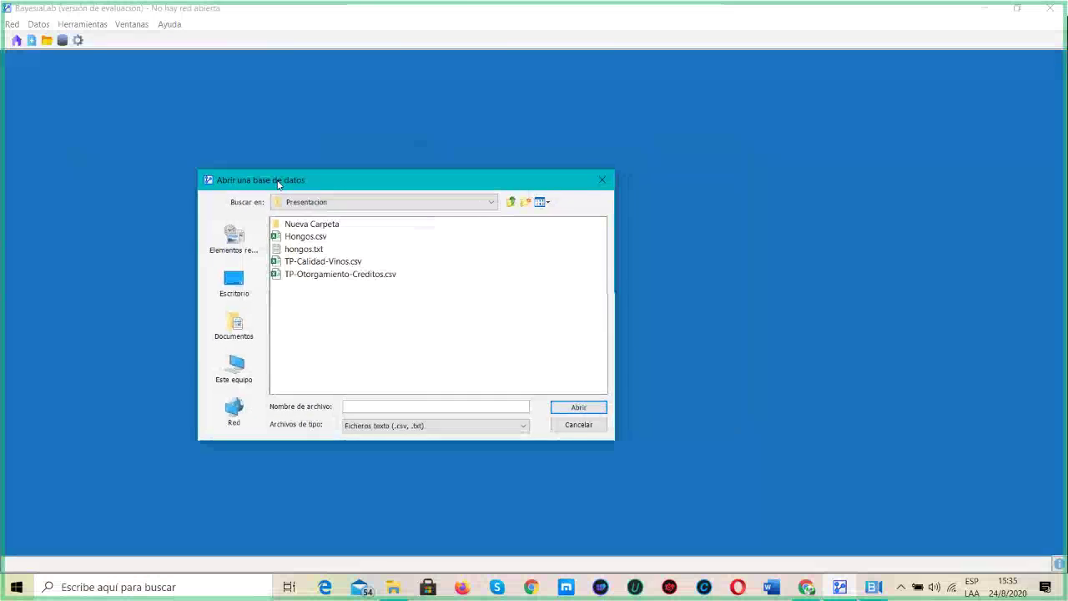
{"action": "left_click", "coordinate": [284, 242]}
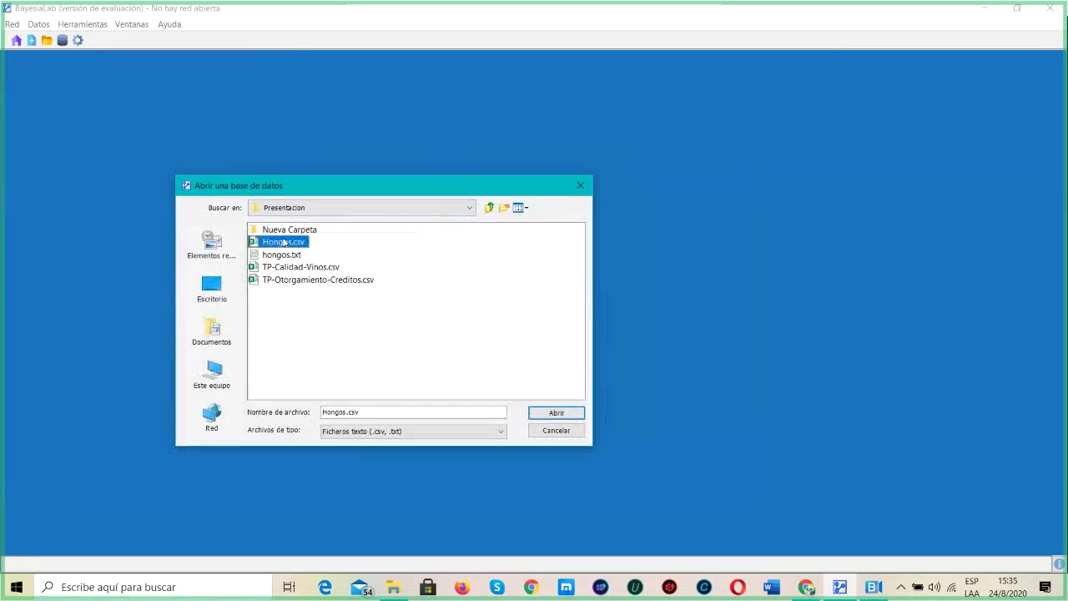
{"action": "left_click", "coordinate": [547, 415]}
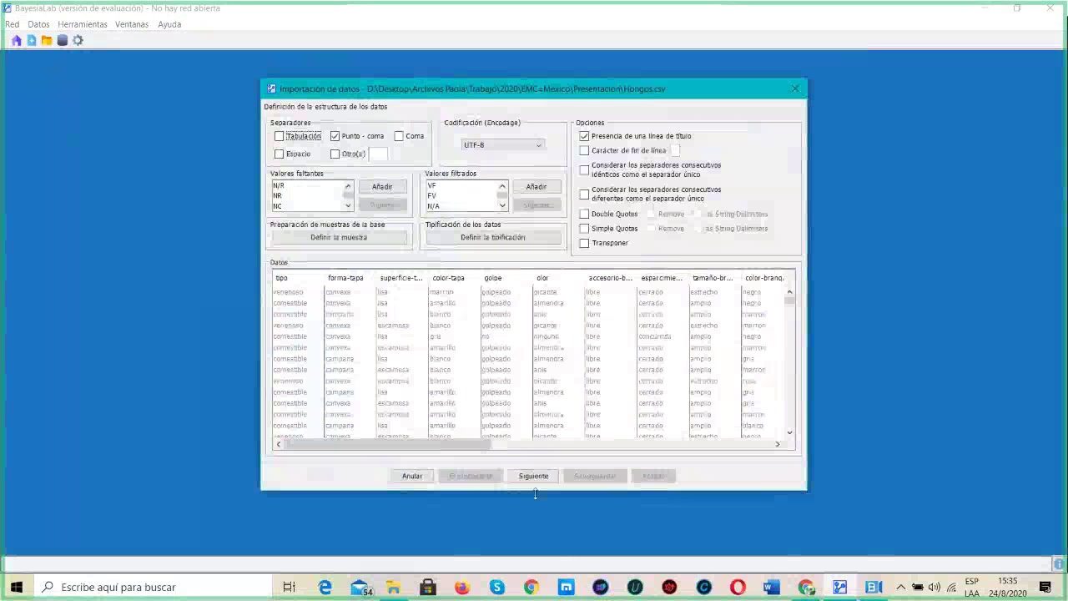
Complete the Hongos.csv import with the default structure, discrete typing, value selection and aggregation settings.
{"action": "left_click", "coordinate": [535, 482]}
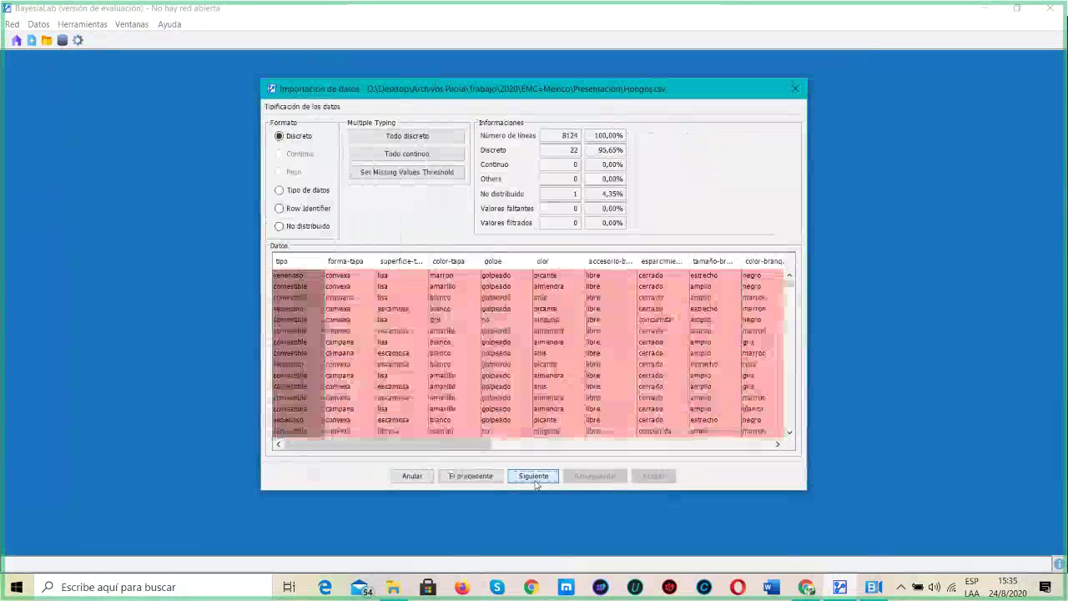
{"action": "left_click", "coordinate": [536, 481]}
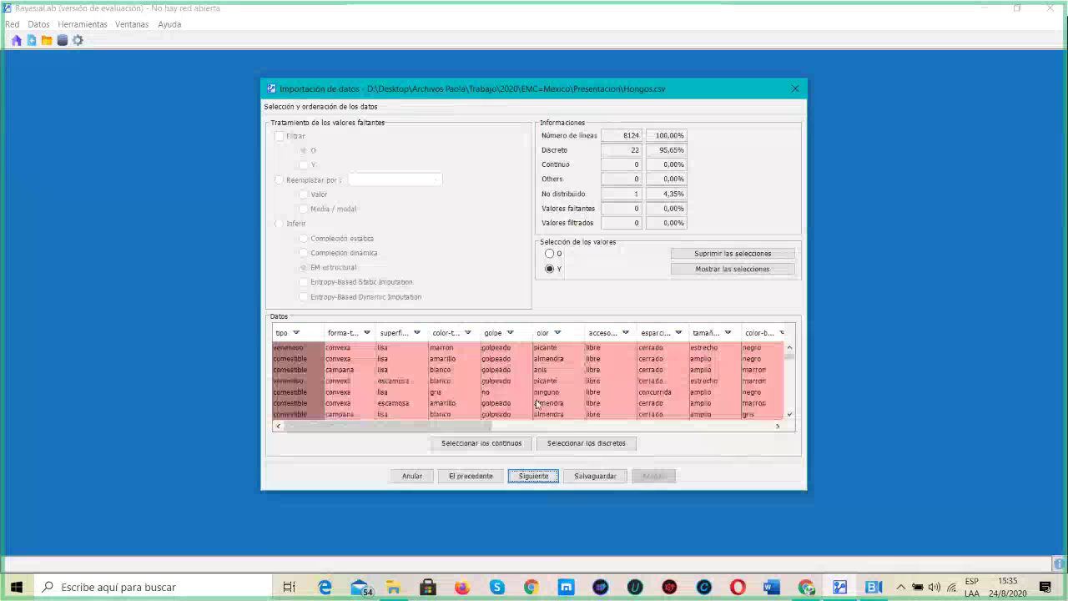
{"action": "left_click", "coordinate": [533, 476]}
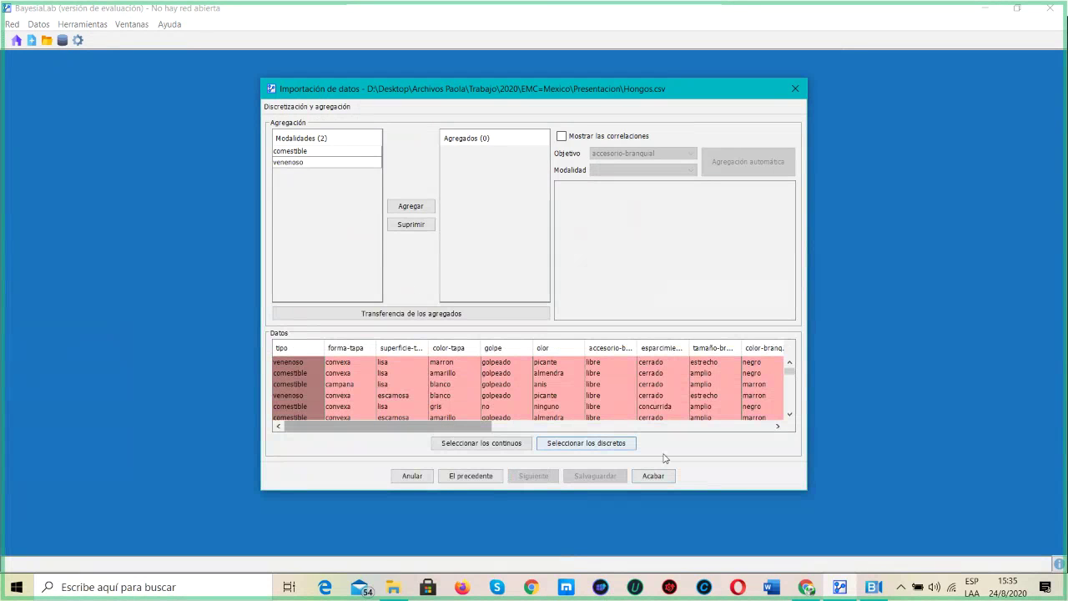
{"action": "left_click_drag", "start_coordinate": [701, 99], "coordinate": [654, 107]}
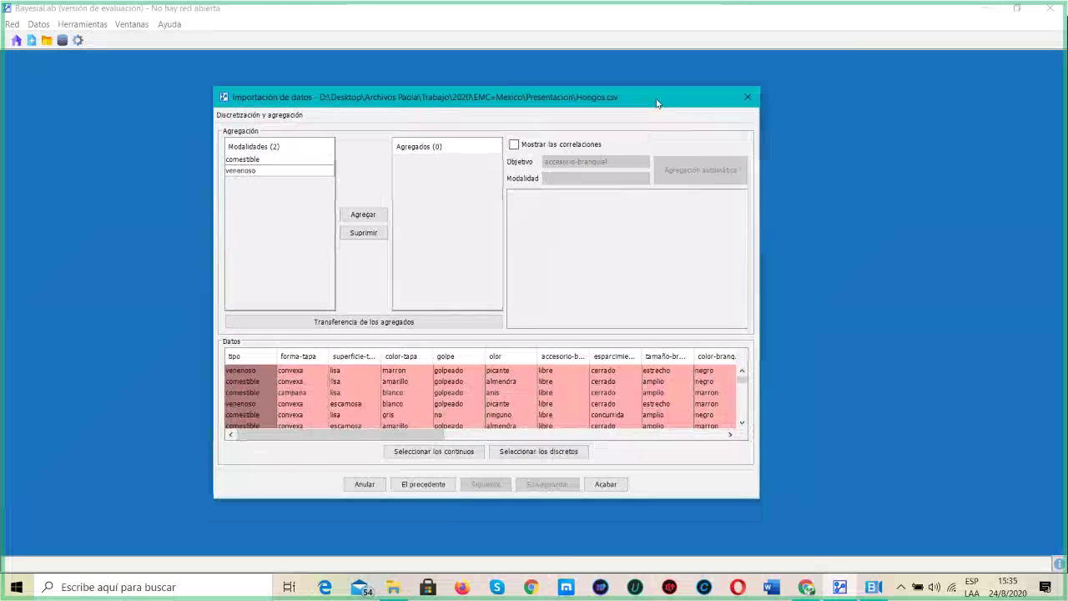
{"action": "left_click", "coordinate": [606, 485]}
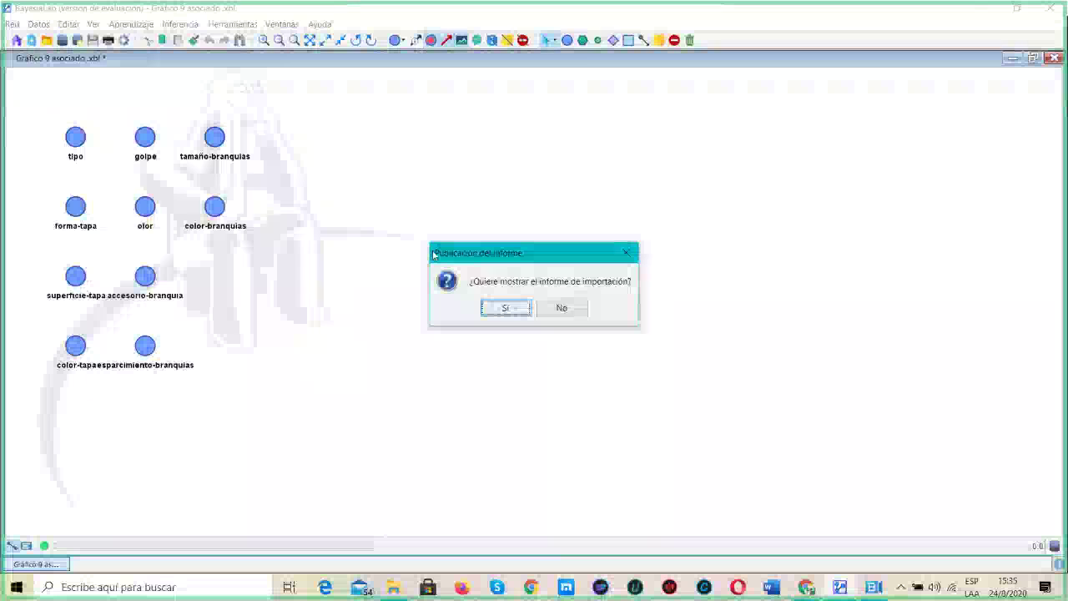
Display the import report, examine the modalities and aggregates of every node from tipo to color-branquias, and close it.
{"action": "left_click_drag", "start_coordinate": [433, 255], "coordinate": [434, 323]}
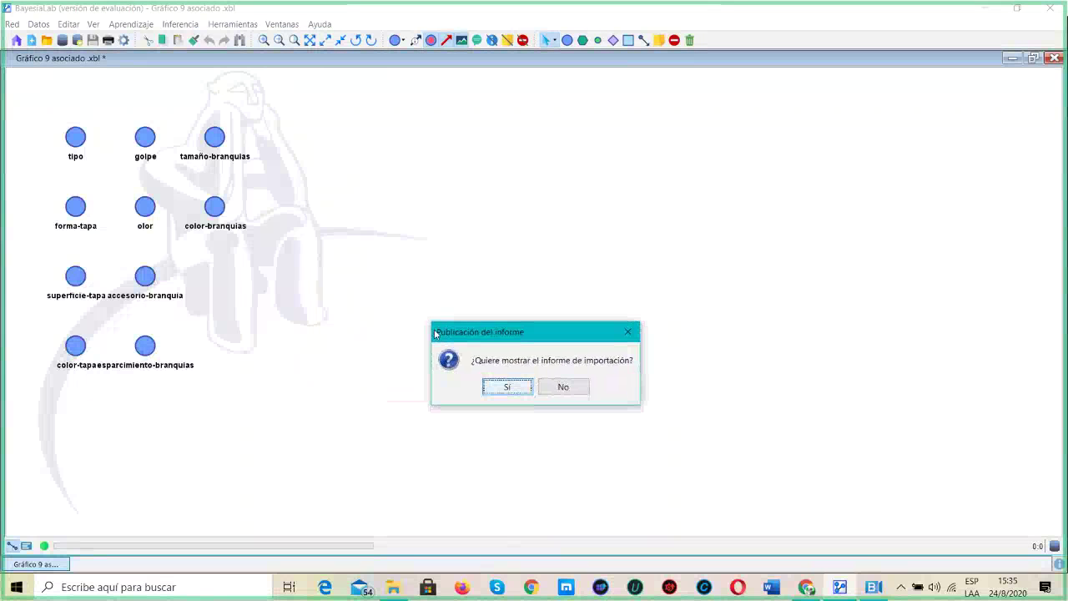
{"action": "left_click", "coordinate": [518, 380]}
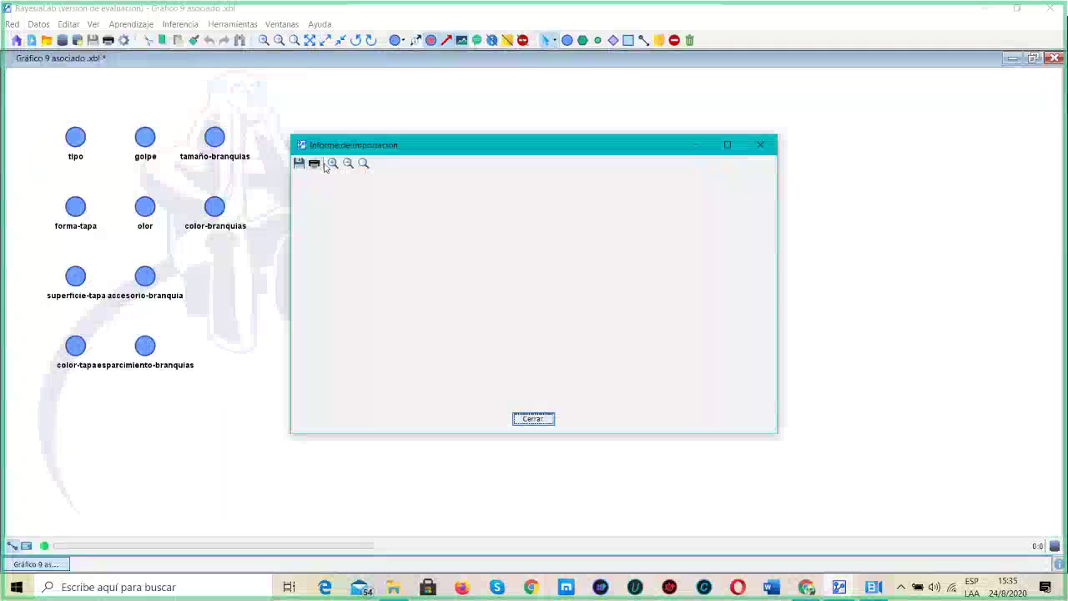
{"action": "left_click_drag", "start_coordinate": [380, 146], "coordinate": [188, 133]}
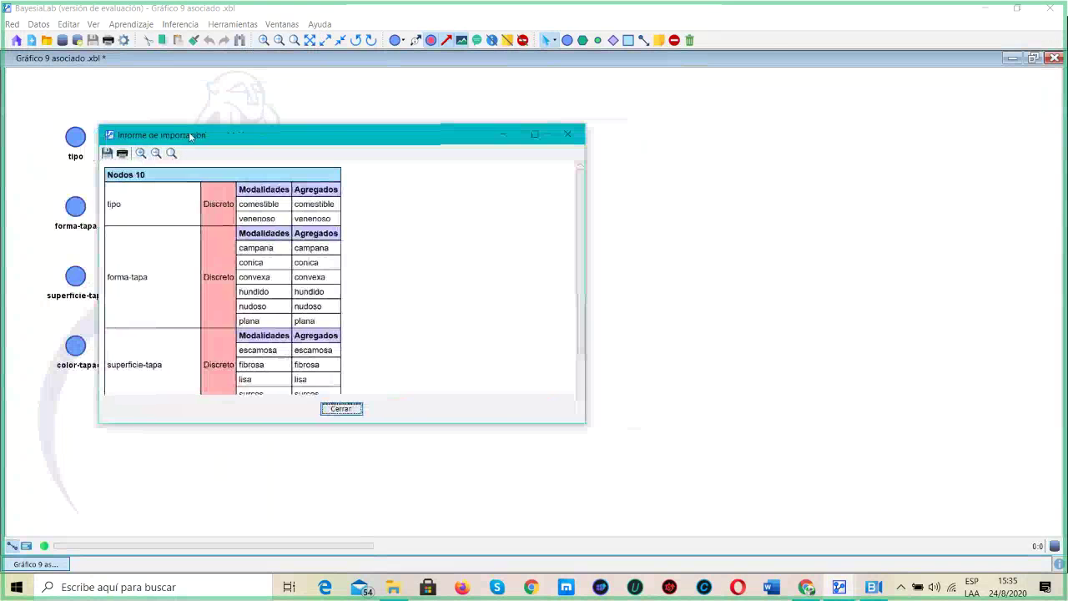
{"action": "scroll", "coordinate": [238, 237], "scroll_direction": "down", "scroll_amount": 5}
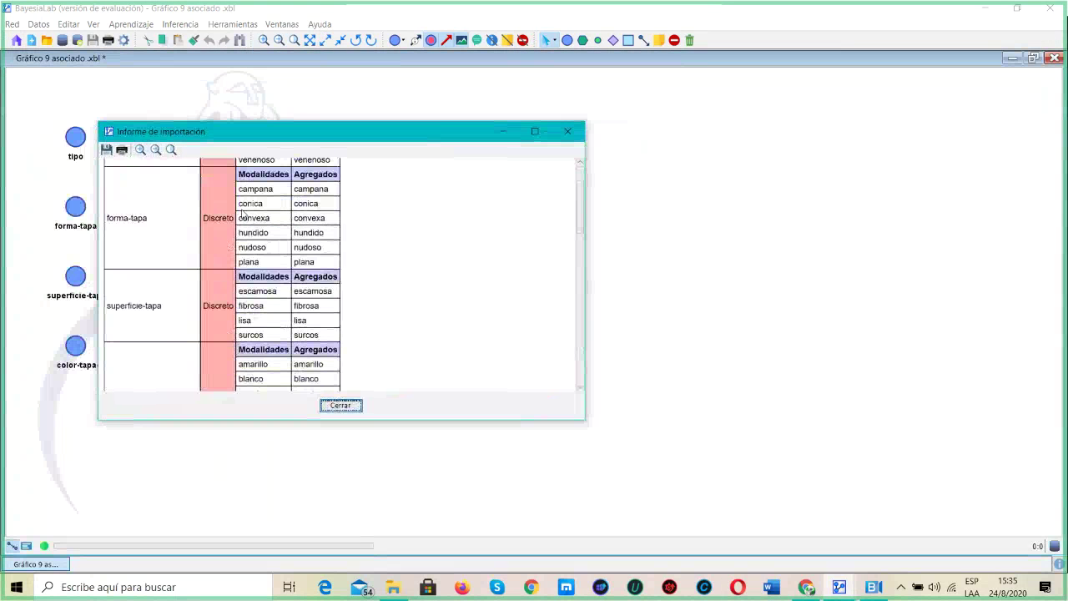
{"action": "scroll", "coordinate": [248, 211], "scroll_direction": "down", "scroll_amount": 5}
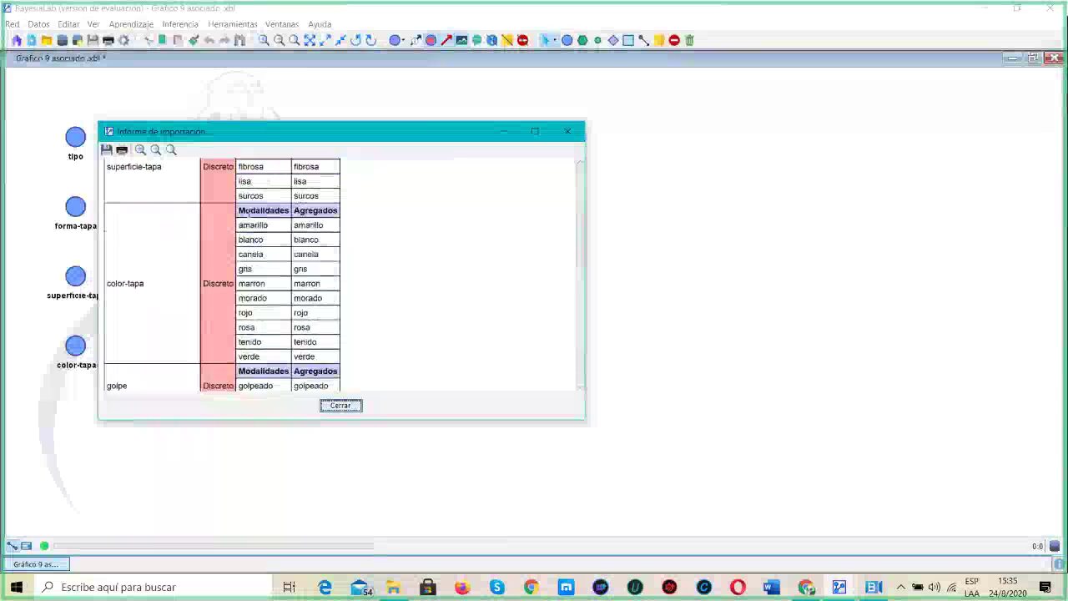
{"action": "scroll", "coordinate": [266, 251], "scroll_direction": "down", "scroll_amount": 1}
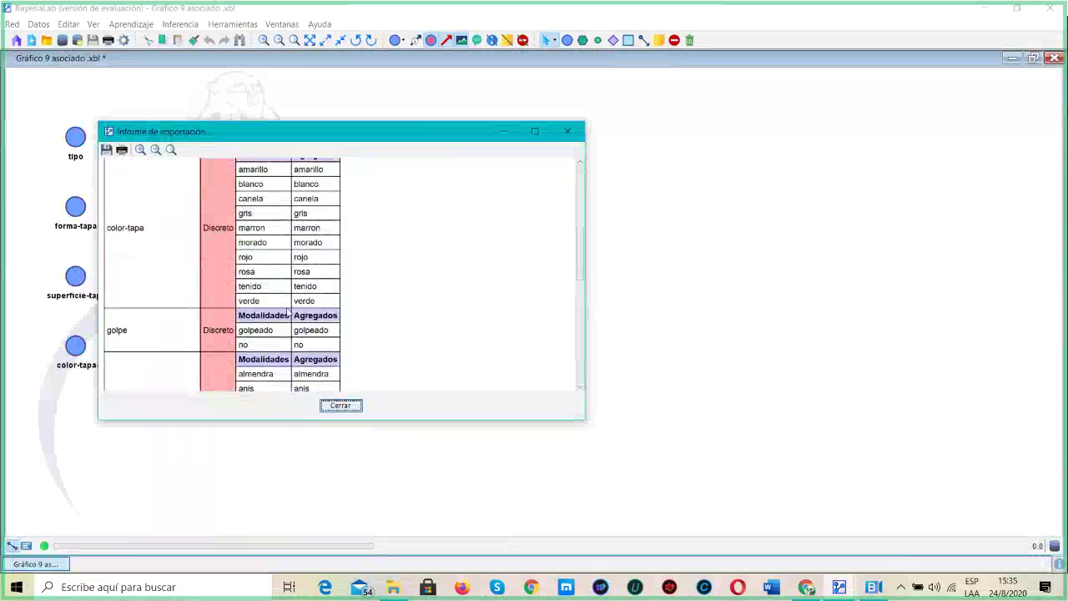
{"action": "scroll", "coordinate": [288, 313], "scroll_direction": "down", "scroll_amount": 3}
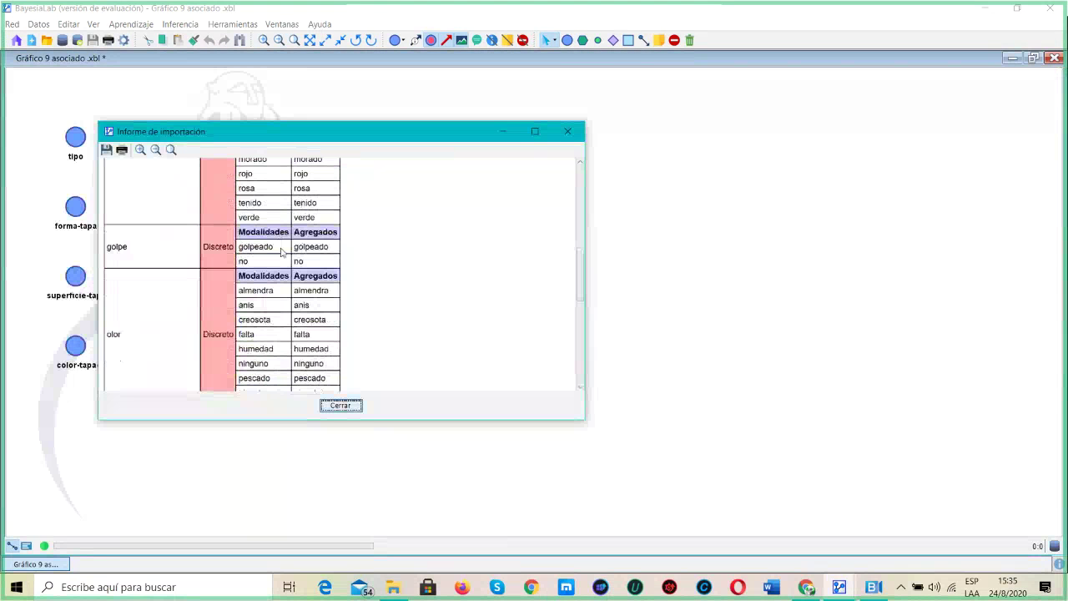
{"action": "scroll", "coordinate": [281, 252], "scroll_direction": "down", "scroll_amount": 4}
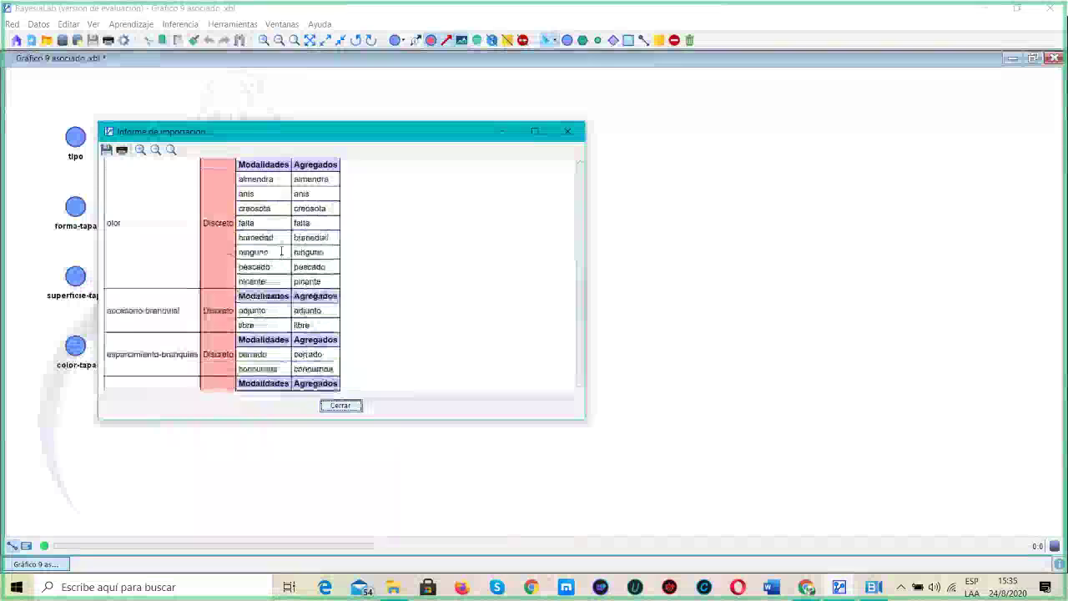
{"action": "scroll", "coordinate": [282, 254], "scroll_direction": "down", "scroll_amount": 2}
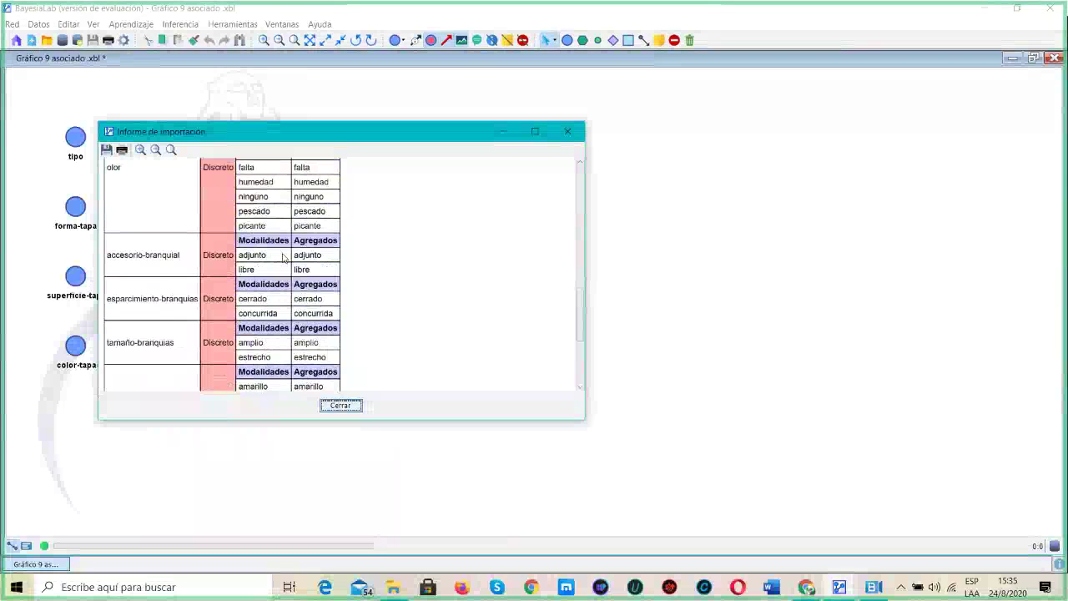
{"action": "scroll", "coordinate": [283, 258], "scroll_direction": "down", "scroll_amount": 2}
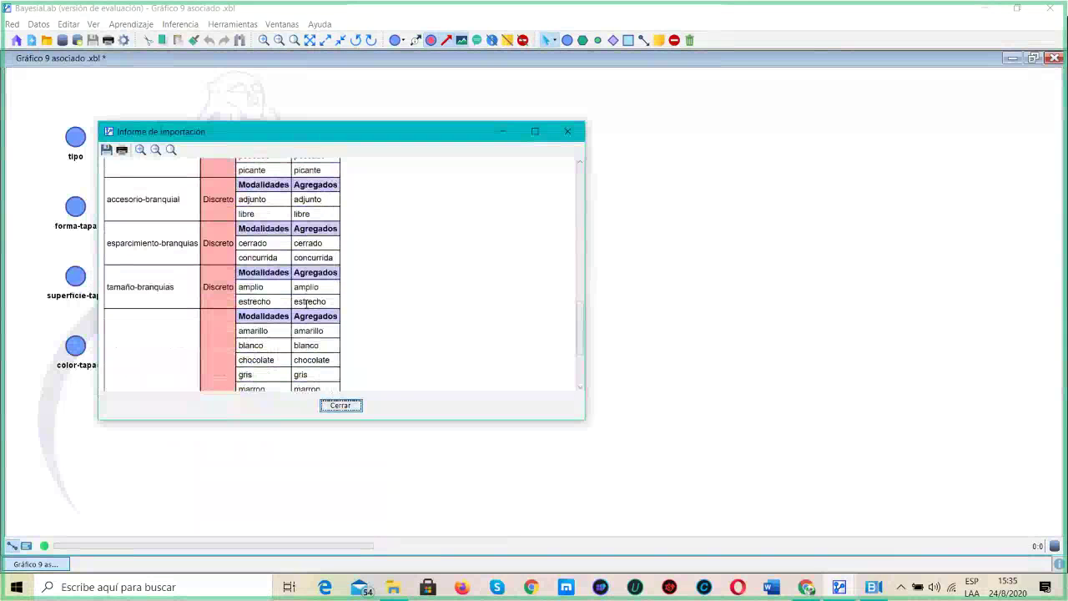
{"action": "scroll", "coordinate": [292, 305], "scroll_direction": "down", "scroll_amount": 4}
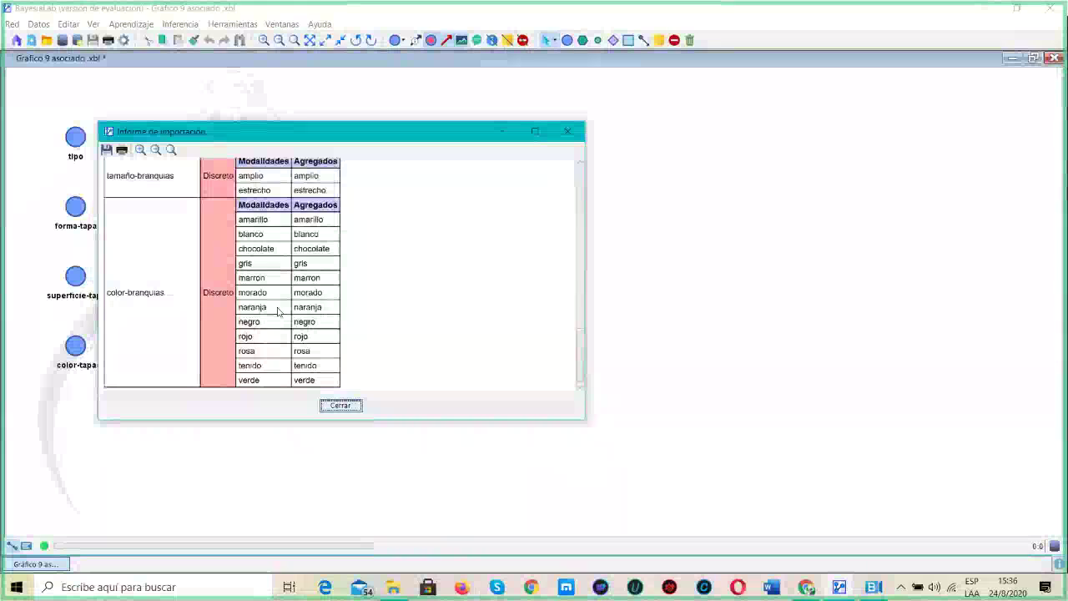
{"action": "scroll", "coordinate": [279, 310], "scroll_direction": "down", "scroll_amount": 1}
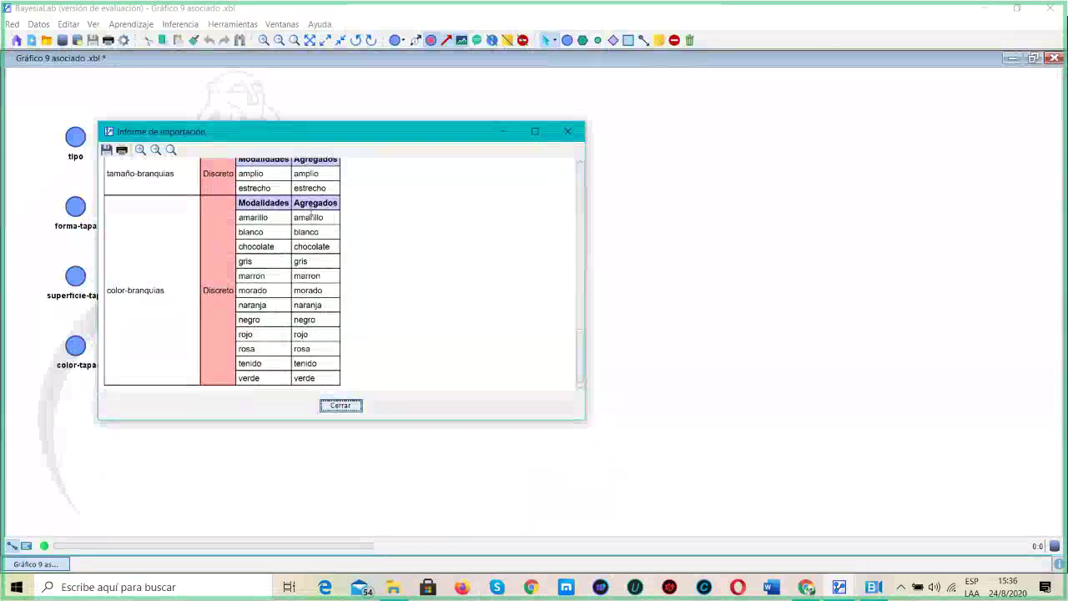
{"action": "left_click", "coordinate": [338, 407]}
Learn associations among all nodes with the maximum spanning tree, using the Mínimo Descripción Length score and Taboo post-processing with list size 45.
{"action": "left_click_drag", "start_coordinate": [298, 413], "coordinate": [13, 95]}
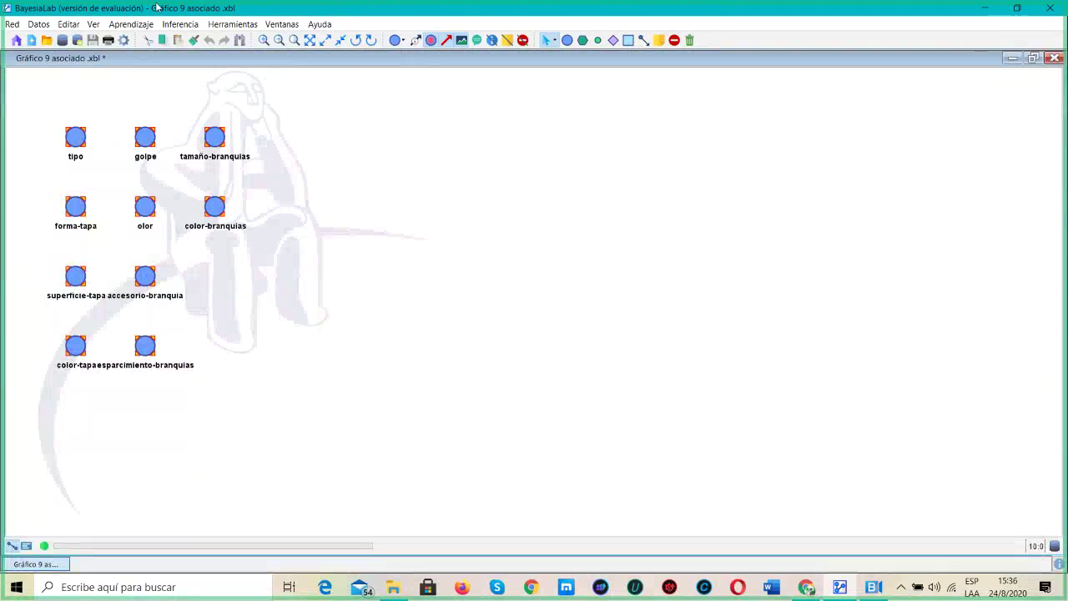
{"action": "left_click", "coordinate": [131, 24]}
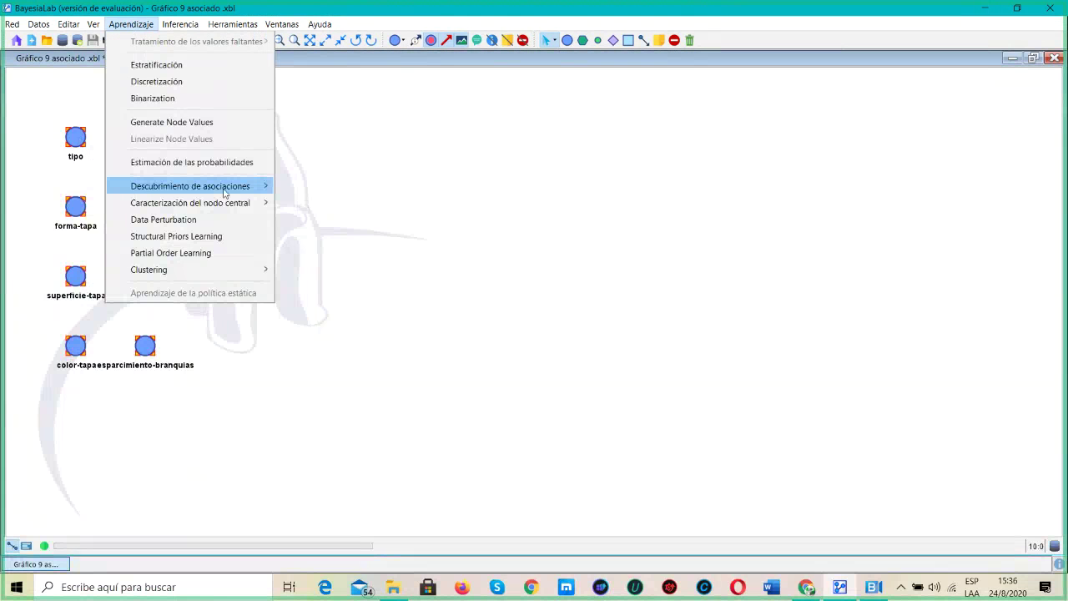
{"action": "mouse_move", "coordinate": [224, 193]}
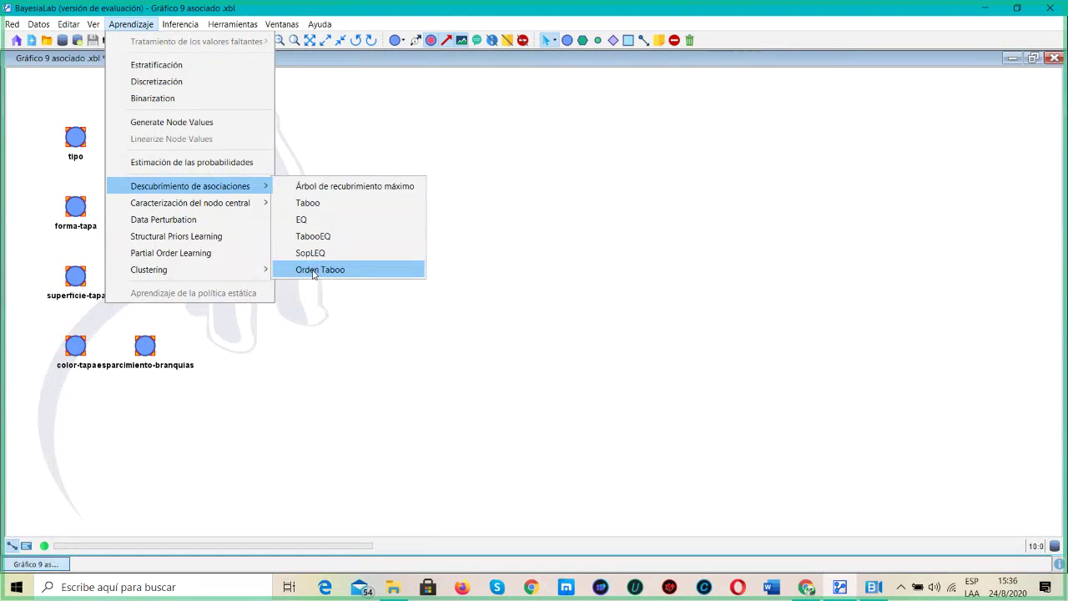
{"action": "left_click", "coordinate": [349, 189]}
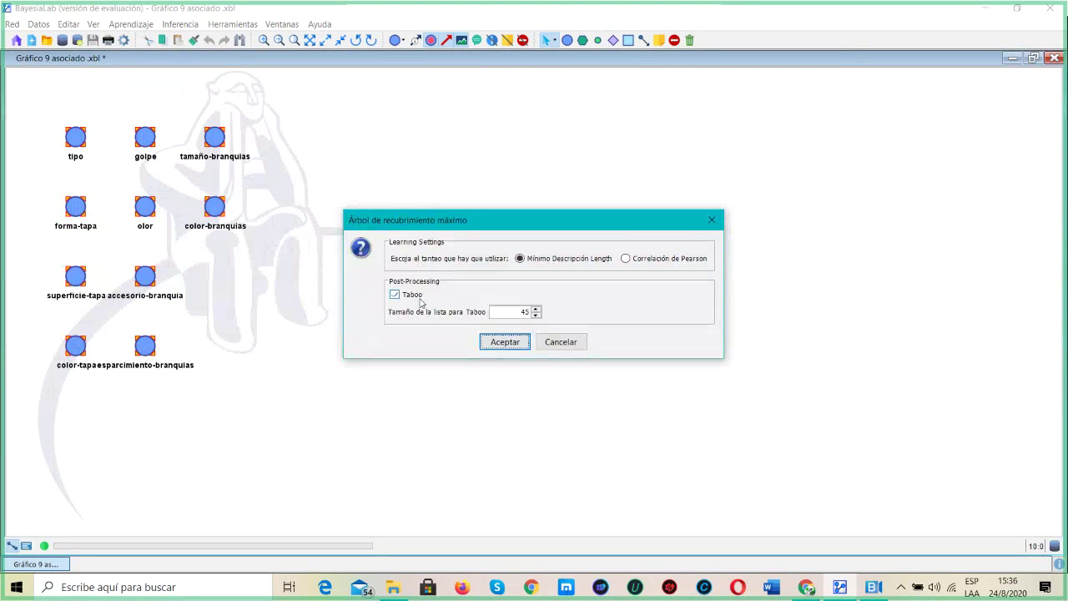
{"action": "left_click", "coordinate": [505, 342]}
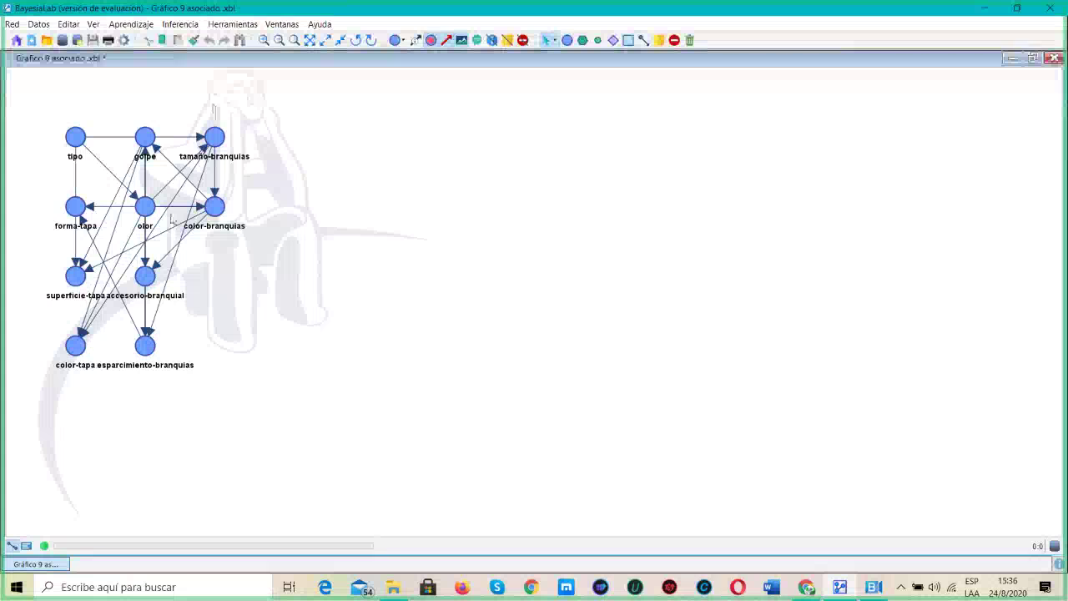
Define the tipo node as the central node and check its modalities in the node editor.
{"action": "right_click", "coordinate": [74, 139]}
{"action": "left_click", "coordinate": [272, 406]}
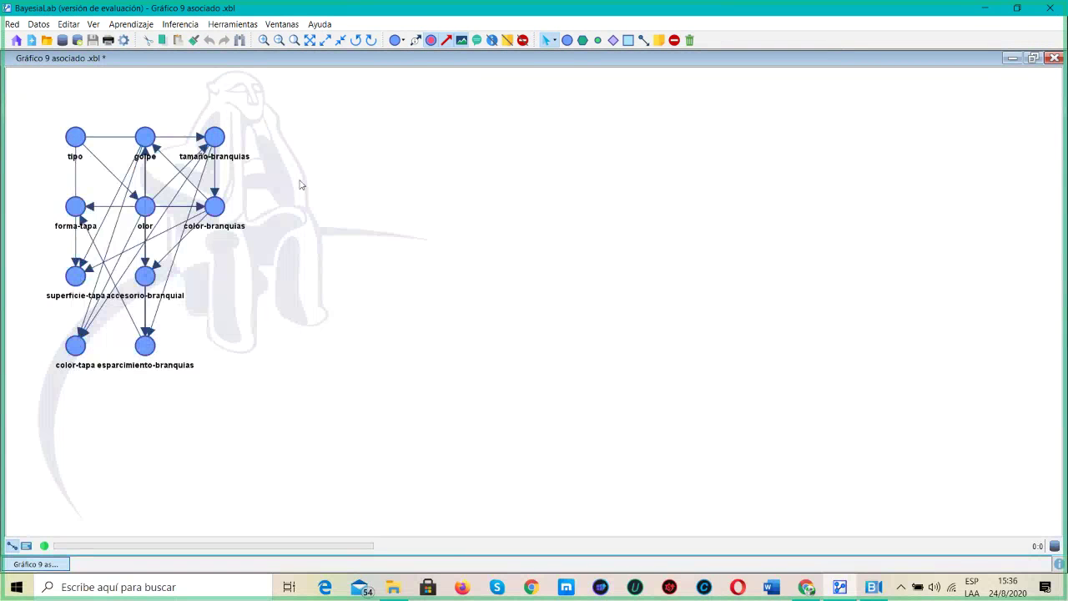
{"action": "left_click_drag", "start_coordinate": [49, 95], "coordinate": [314, 406]}
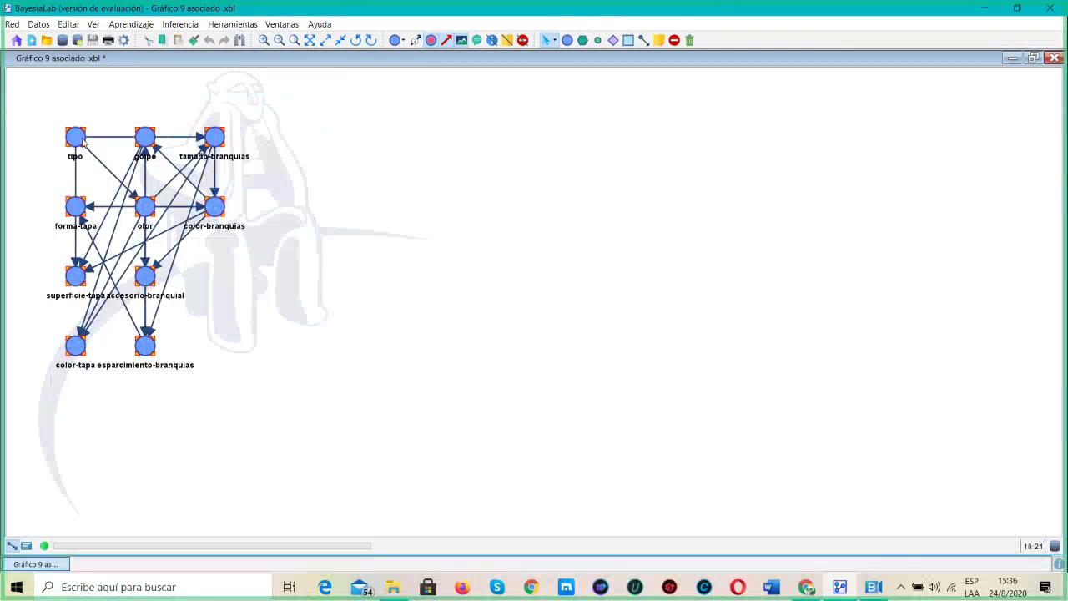
{"action": "right_click", "coordinate": [73, 140]}
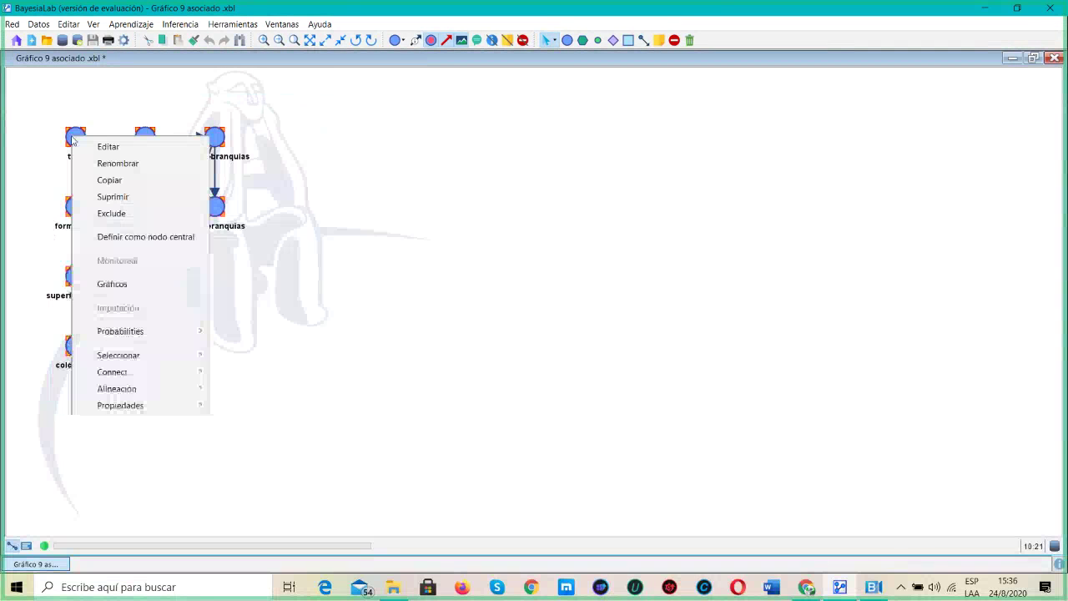
{"action": "left_click", "coordinate": [171, 240]}
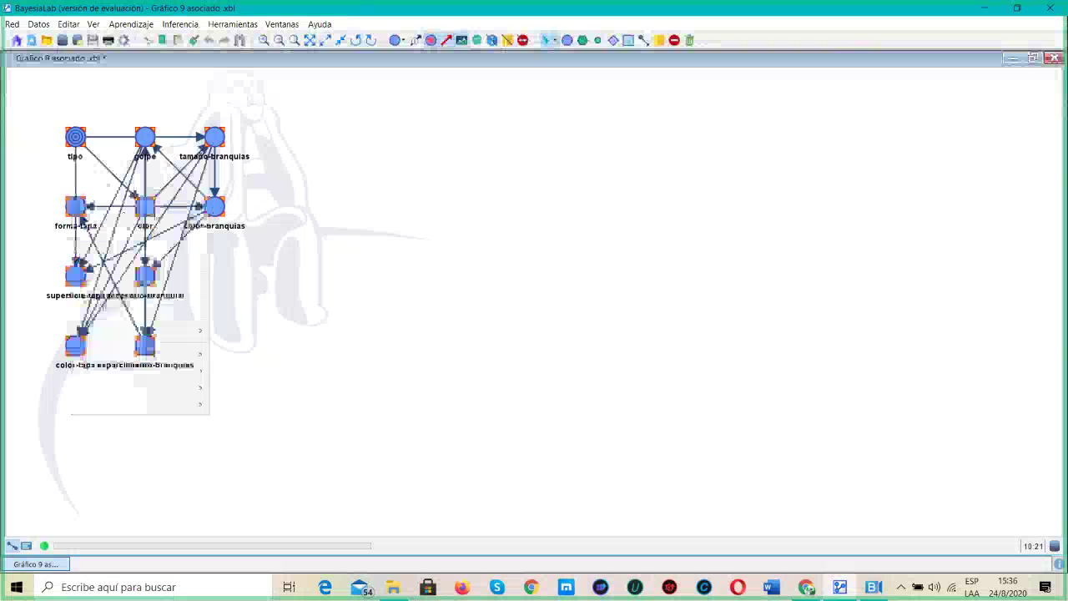
{"action": "double_click", "coordinate": [74, 139]}
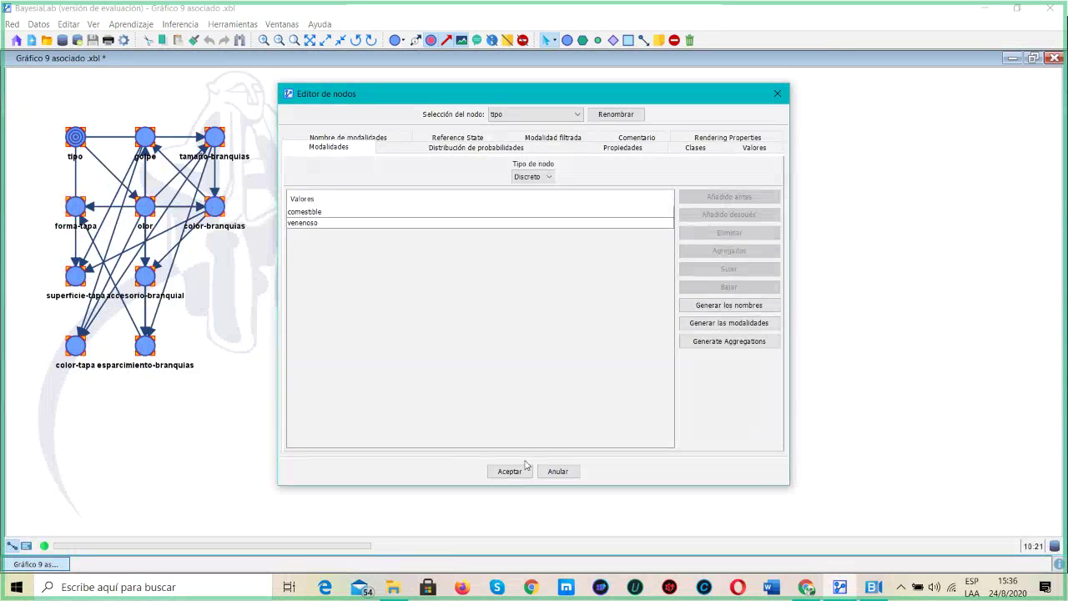
{"action": "left_click", "coordinate": [524, 469]}
Switch the mushroom network to validation mode, widen the monitor area and display the monitors of all nodes.
{"action": "left_click", "coordinate": [25, 547]}
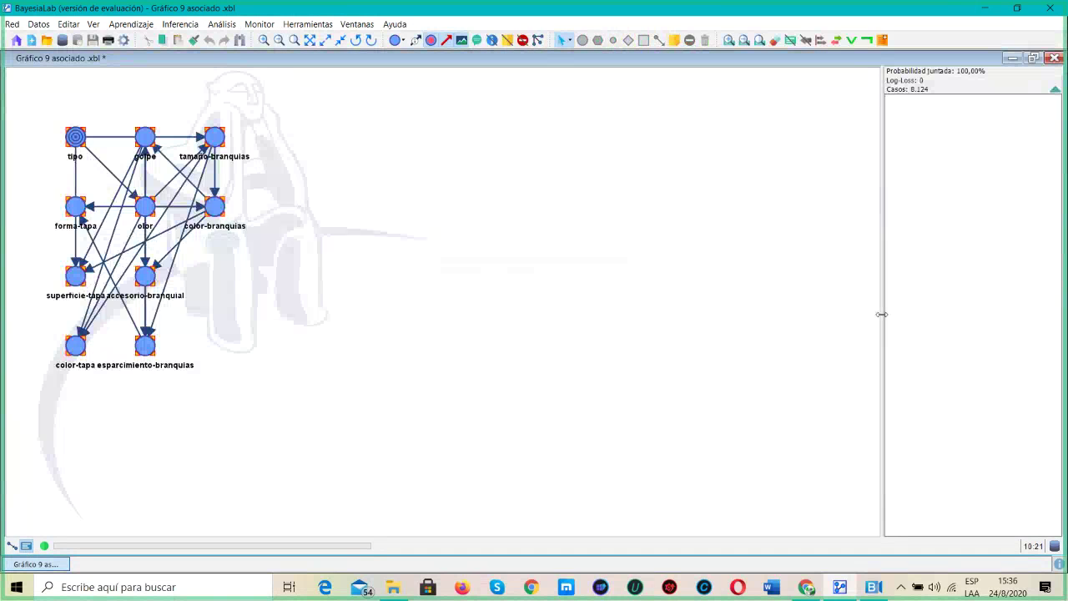
{"action": "left_click_drag", "start_coordinate": [884, 315], "coordinate": [700, 306]}
{"action": "key", "text": "F5"}
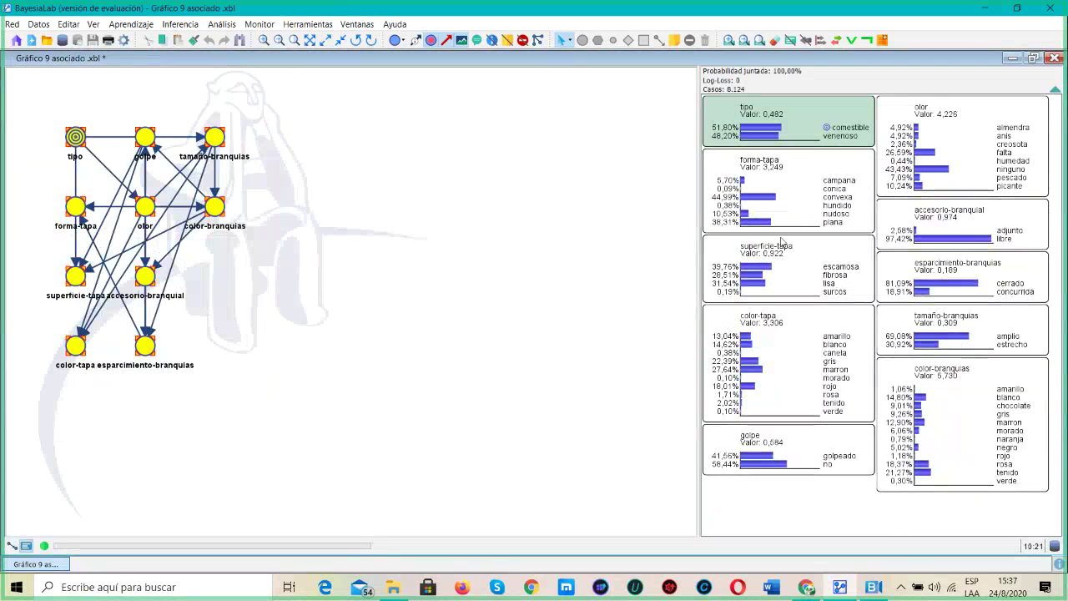
Set the evidence of the tipo node to comestible in its monitor, and close the program.
{"action": "left_click", "coordinate": [757, 131]}
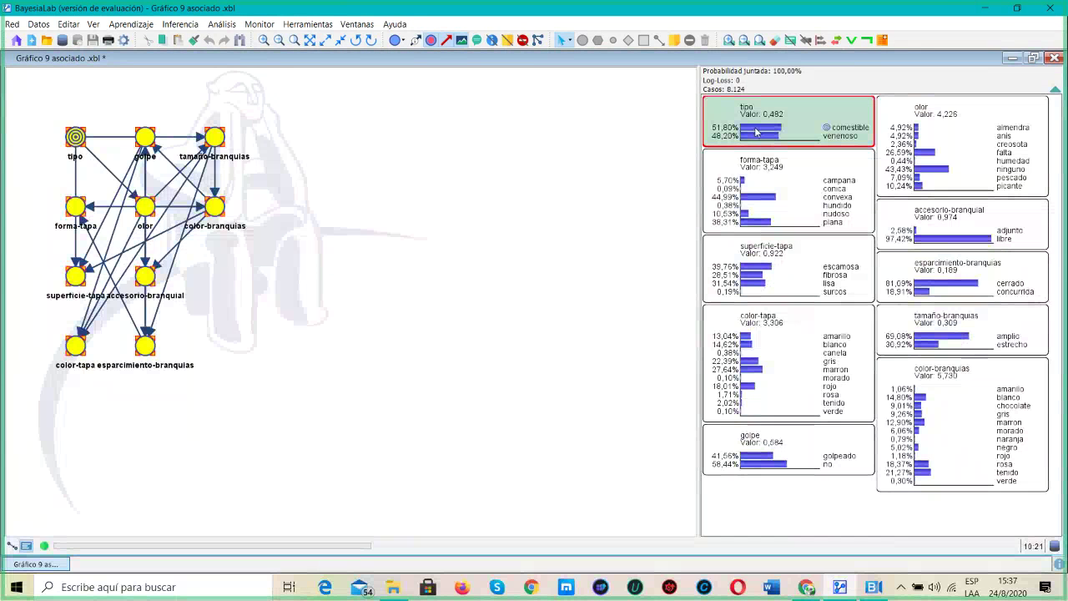
{"action": "double_click", "coordinate": [753, 131]}
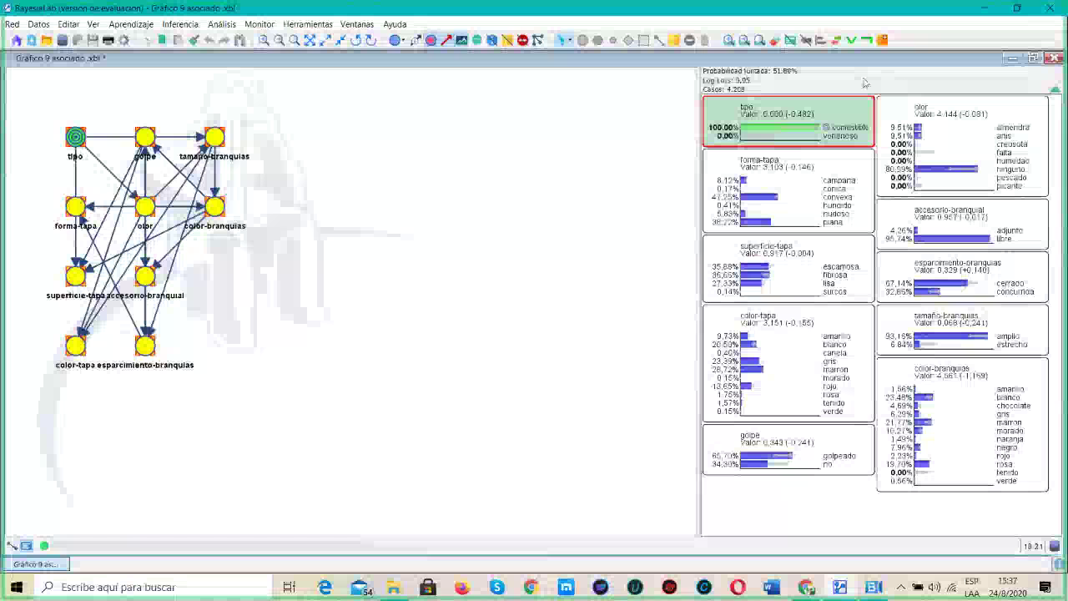
{"action": "mouse_move", "coordinate": [808, 80]}
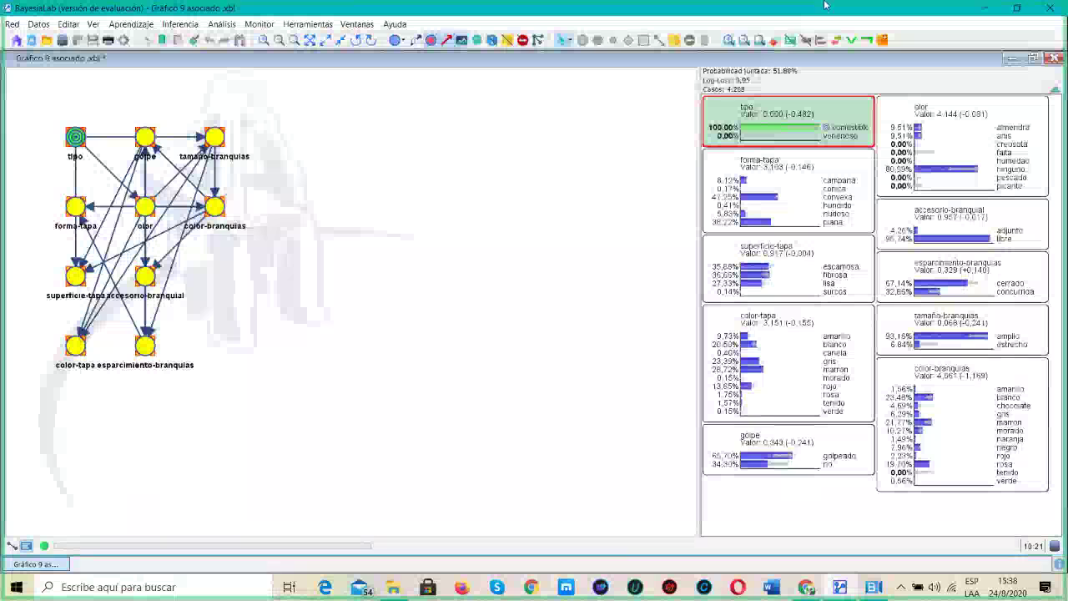
{"action": "left_click", "coordinate": [1053, 8]}
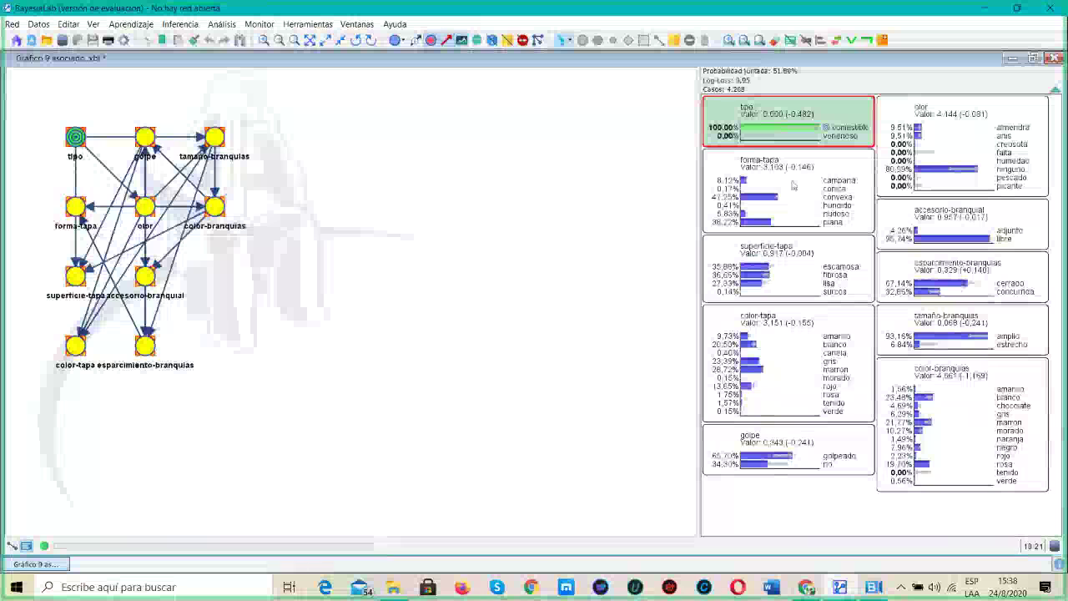
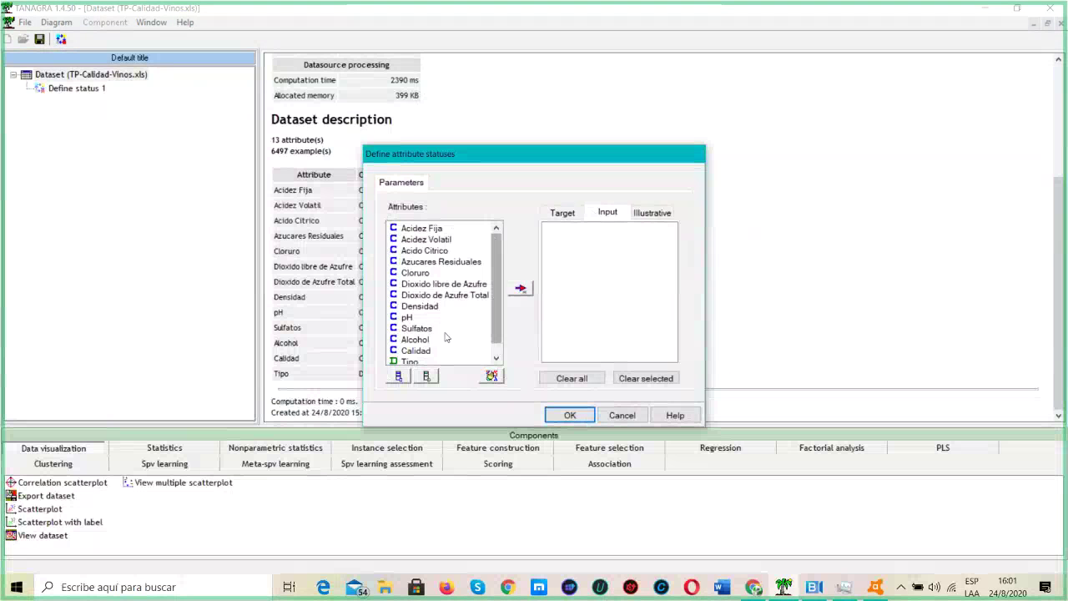
Define the attributes from Acidez Fija to Calidad as inputs and Tipo as the target of the TP-Calidad-Vinos.xls dataset.
{"action": "left_click", "coordinate": [428, 352]}
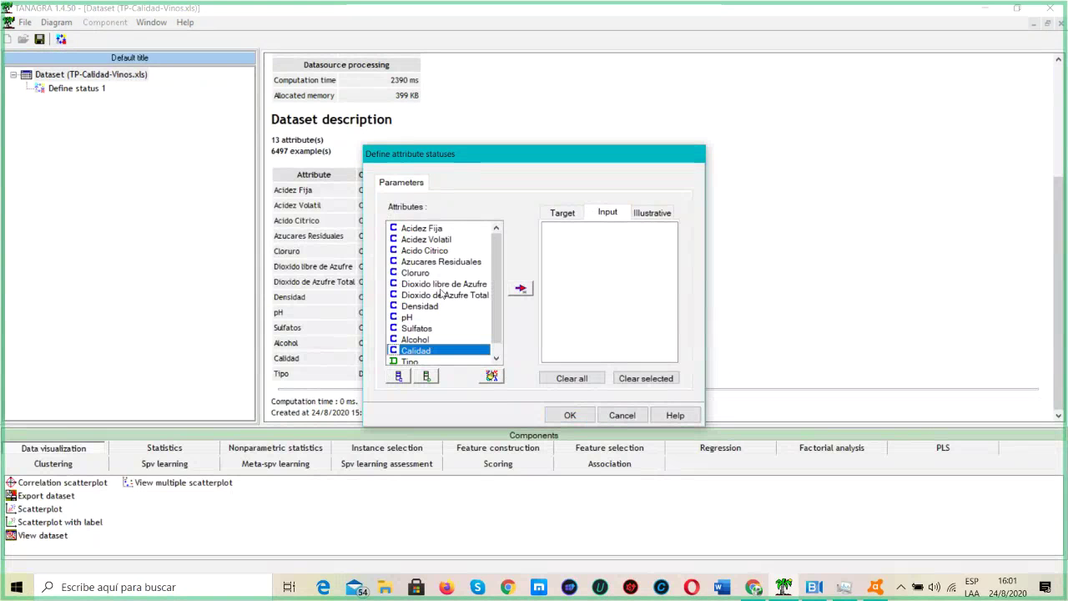
{"action": "left_click", "coordinate": [422, 227], "text": "shift"}
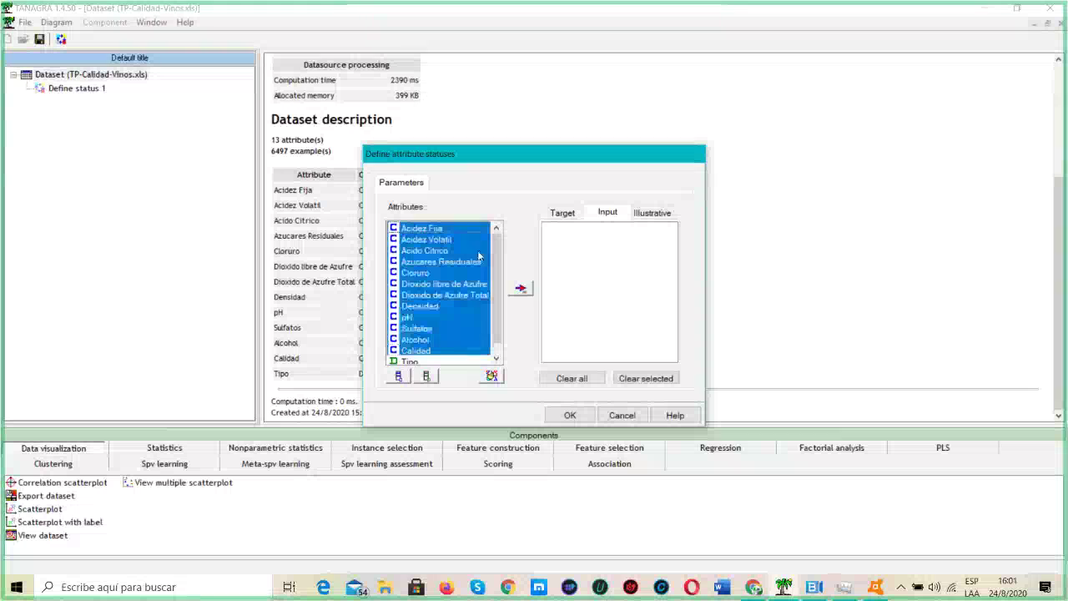
{"action": "left_click", "coordinate": [523, 289]}
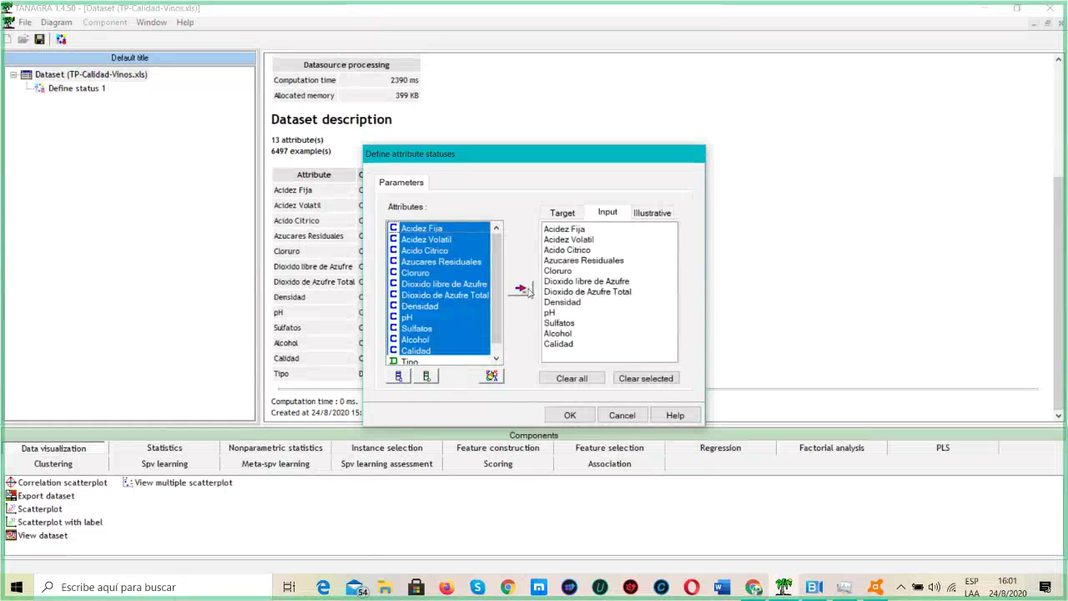
{"action": "left_click", "coordinate": [555, 215]}
{"action": "left_click", "coordinate": [409, 360]}
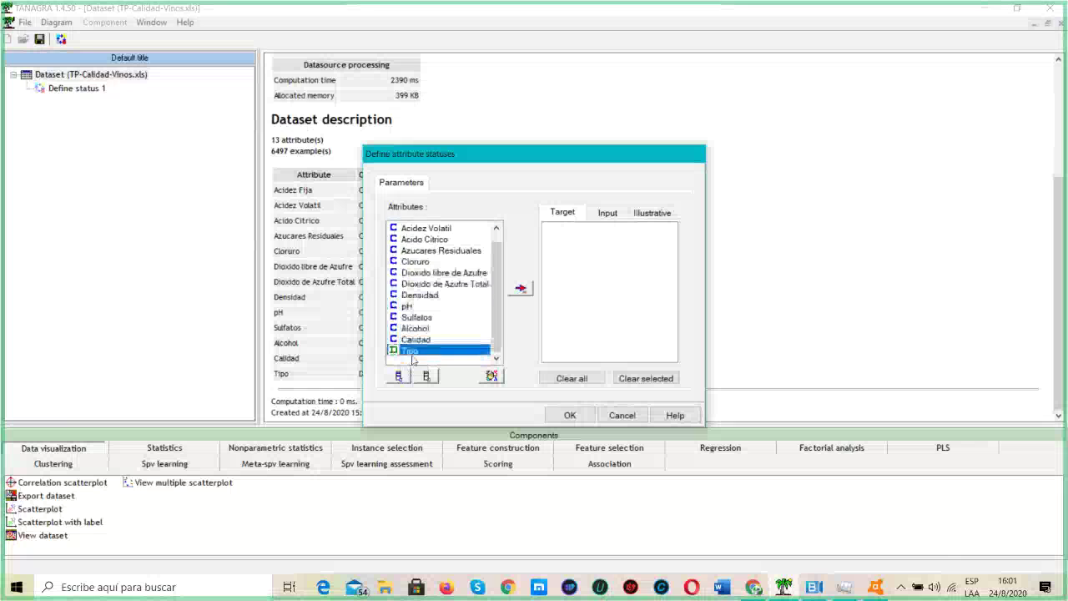
{"action": "left_click", "coordinate": [523, 289]}
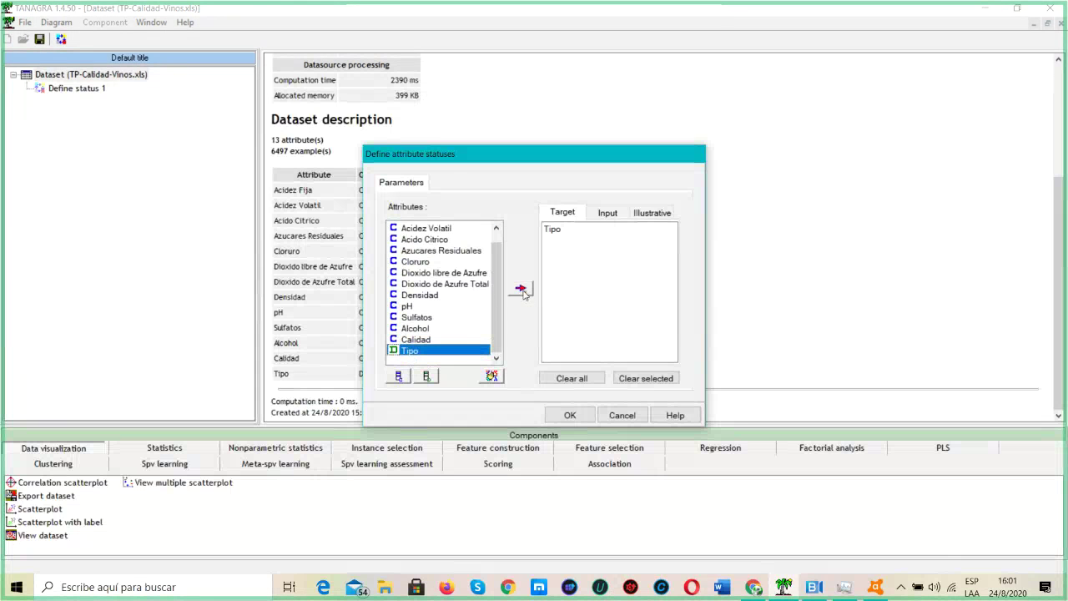
{"action": "left_click", "coordinate": [568, 415]}
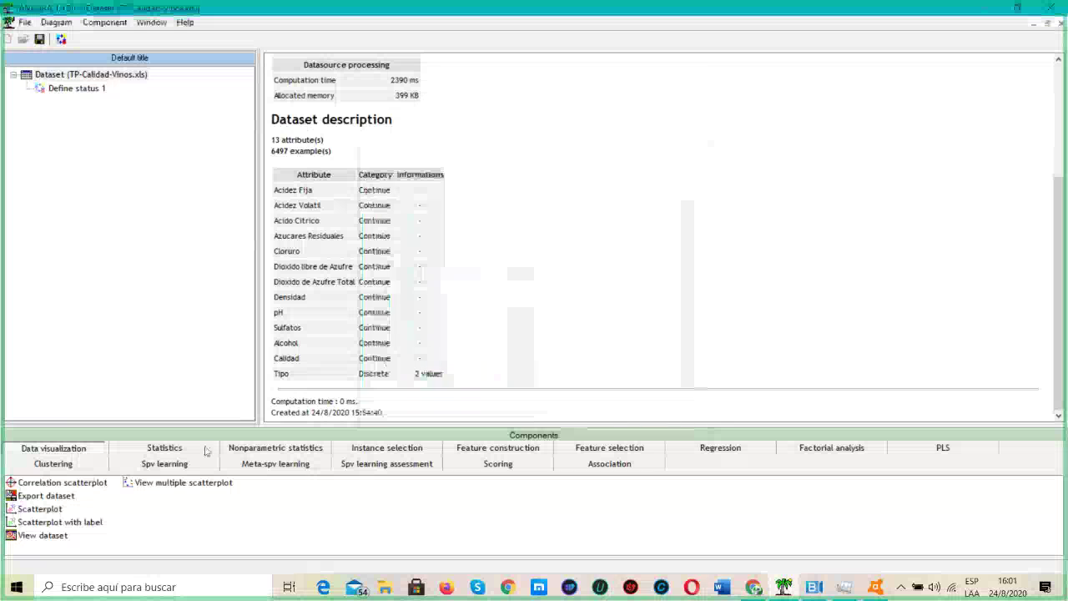
Add a C4.5 supervised learning component under Define status 1, display its results, and examine the classifier performances and decision tree.
{"action": "left_click", "coordinate": [169, 465]}
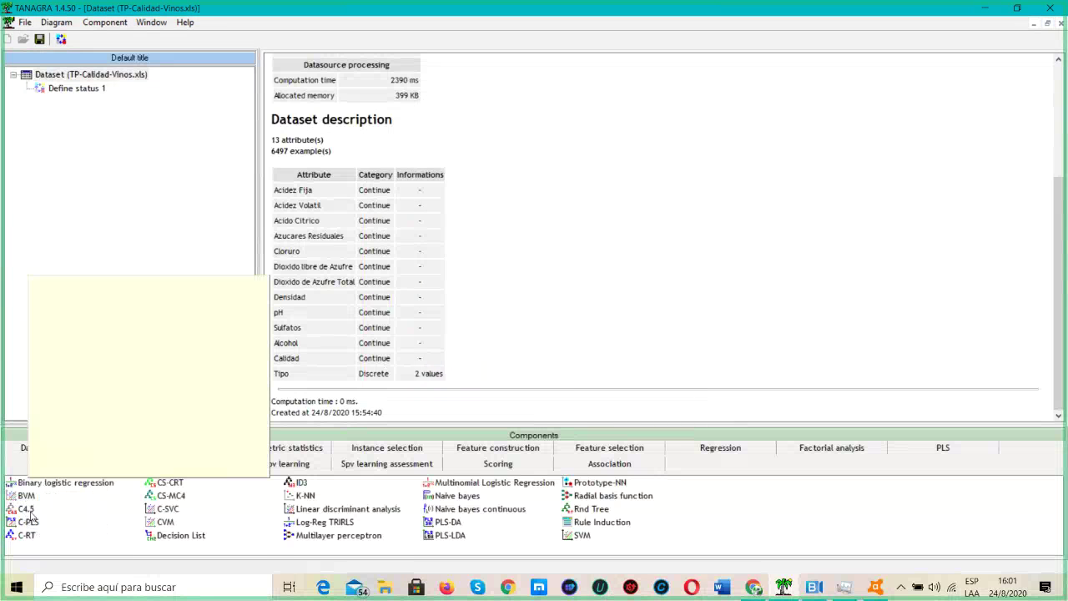
{"action": "left_click_drag", "start_coordinate": [26, 508], "coordinate": [68, 91]}
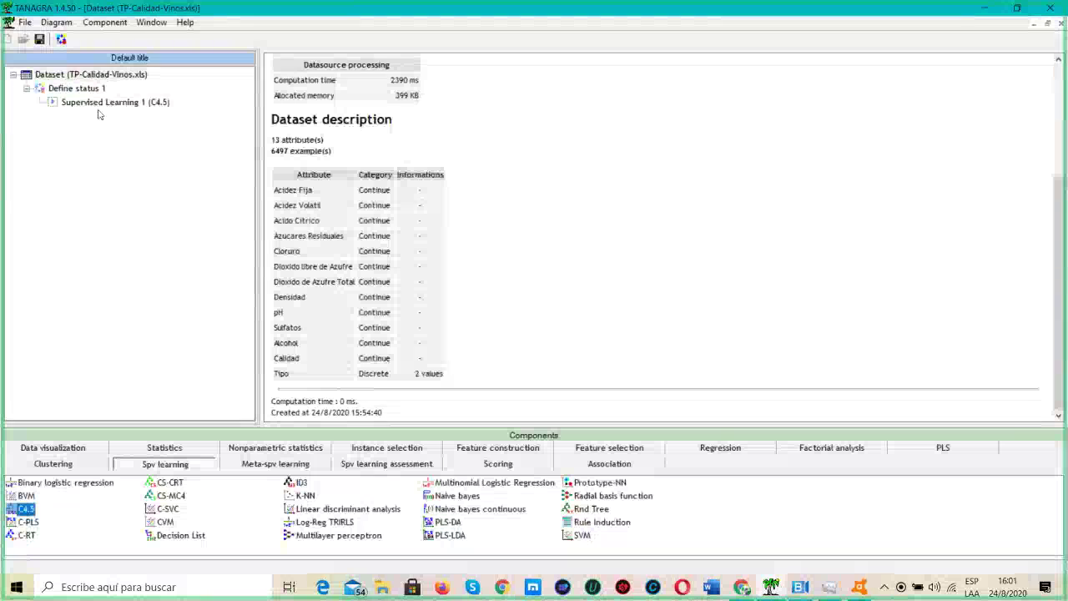
{"action": "left_click", "coordinate": [99, 102]}
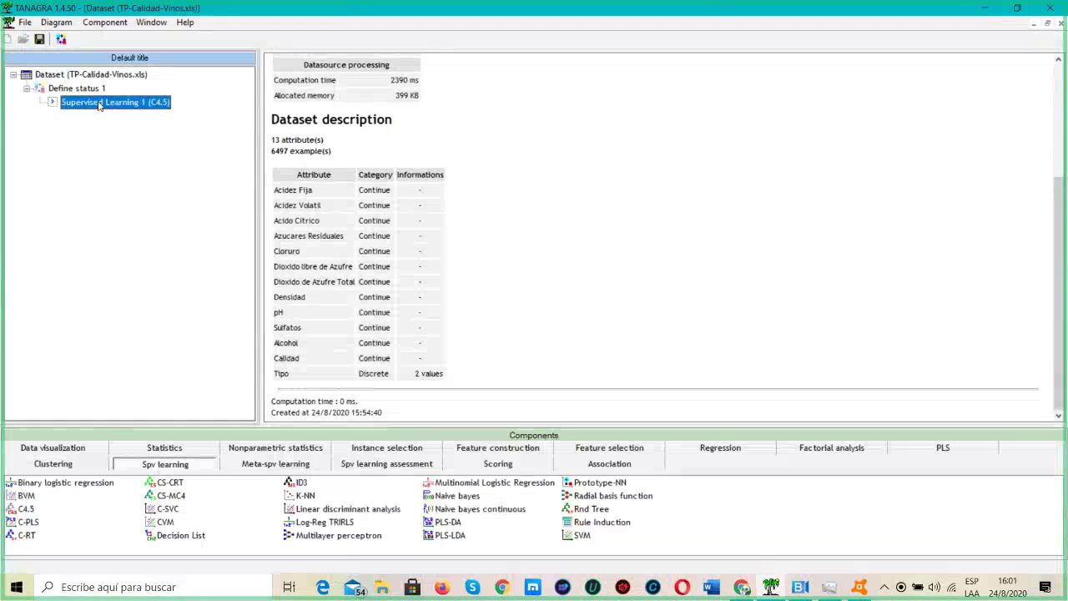
{"action": "right_click", "coordinate": [98, 102]}
{"action": "left_click", "coordinate": [131, 160]}
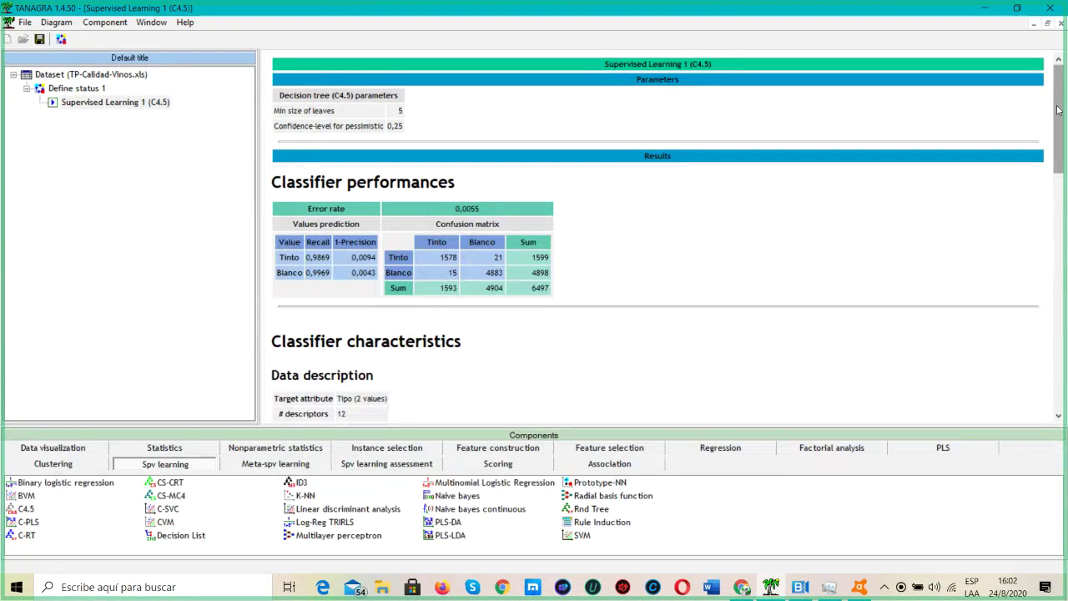
{"action": "left_click_drag", "start_coordinate": [1058, 109], "coordinate": [1057, 151]}
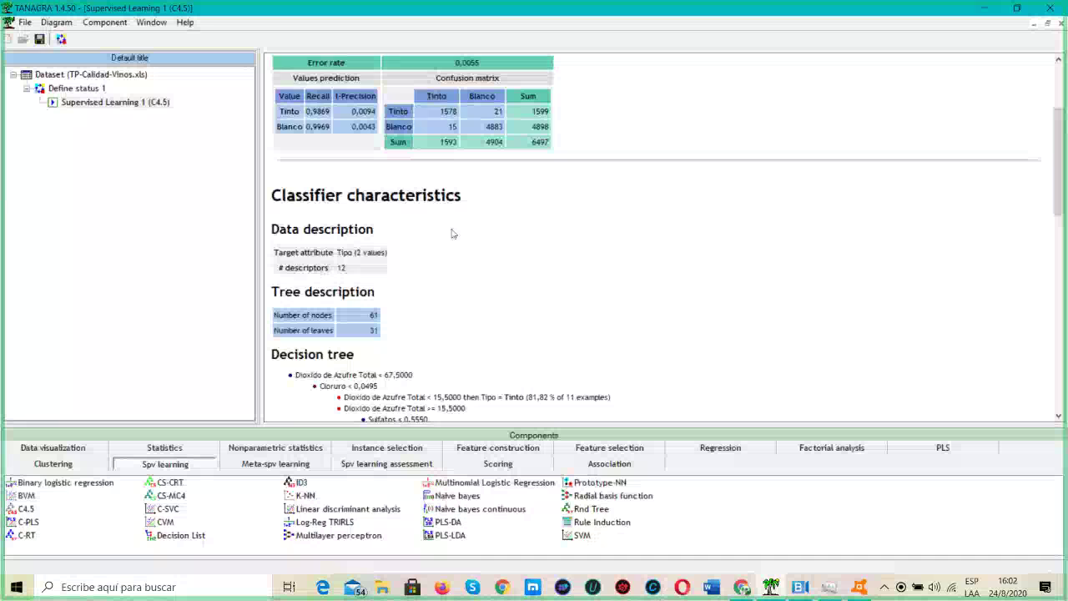
{"action": "scroll", "coordinate": [466, 235], "scroll_direction": "down", "scroll_amount": 2}
{"action": "scroll", "coordinate": [460, 231], "scroll_direction": "down", "scroll_amount": 1}
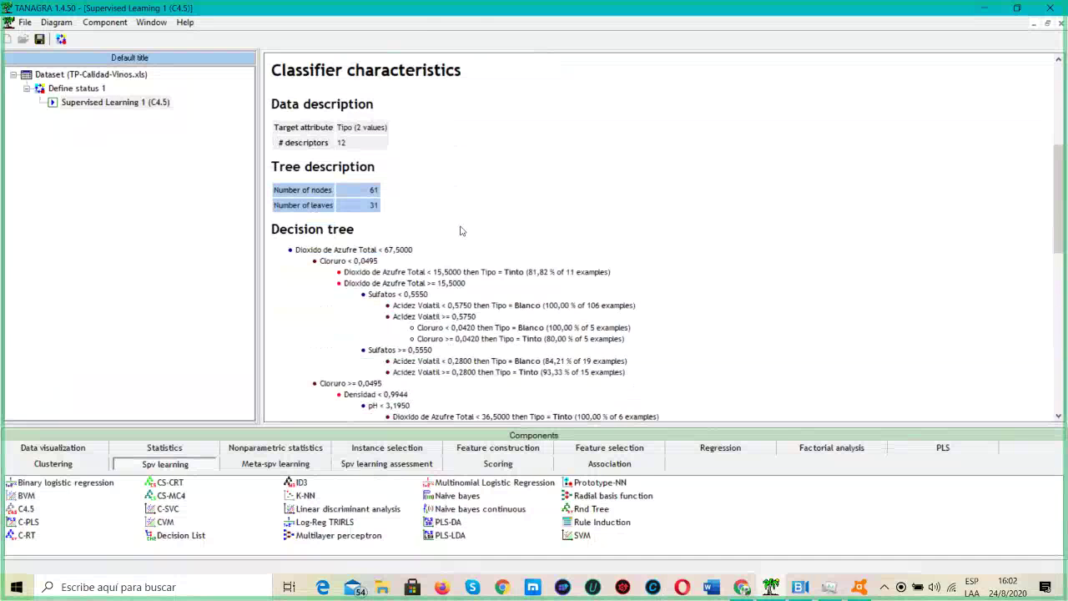
{"action": "scroll", "coordinate": [419, 214], "scroll_direction": "down", "scroll_amount": 1}
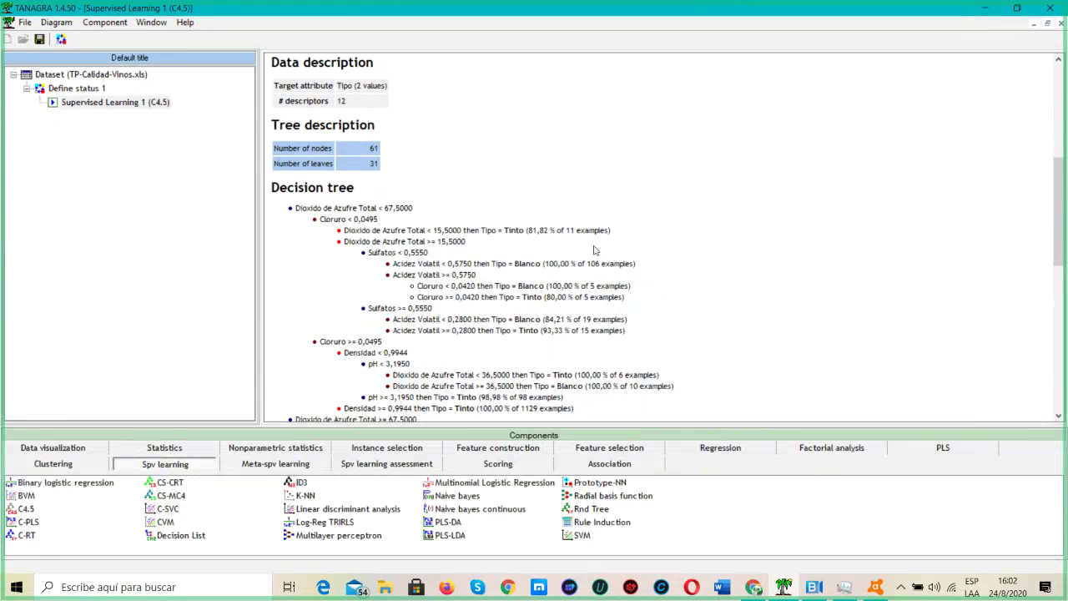
{"action": "scroll", "coordinate": [595, 249], "scroll_direction": "down", "scroll_amount": 1}
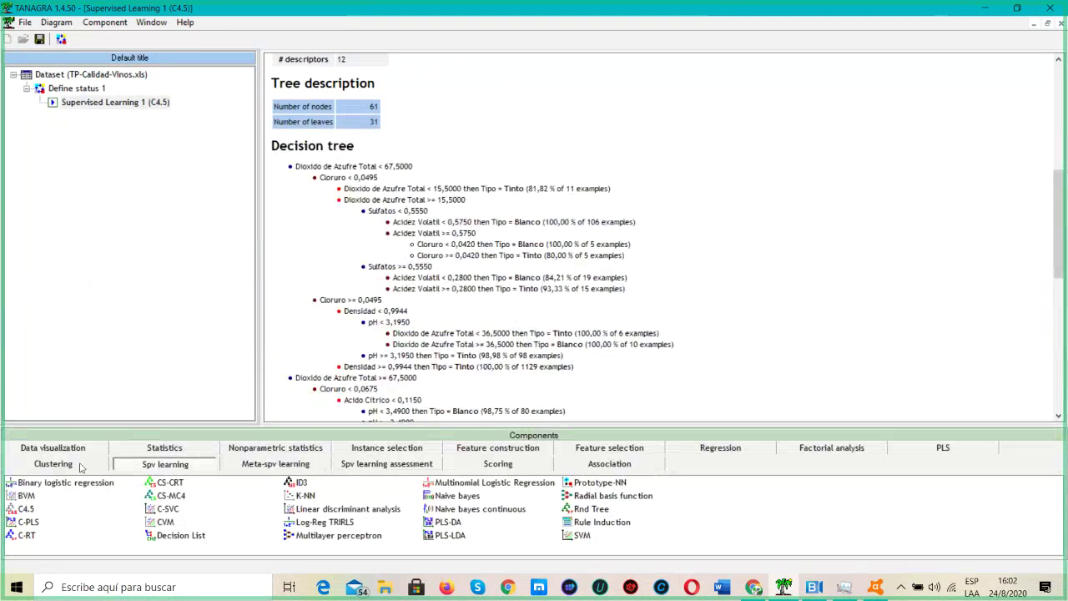
Add a View dataset component under the C4.5 supervised learning node and display its table.
{"action": "left_click", "coordinate": [59, 450]}
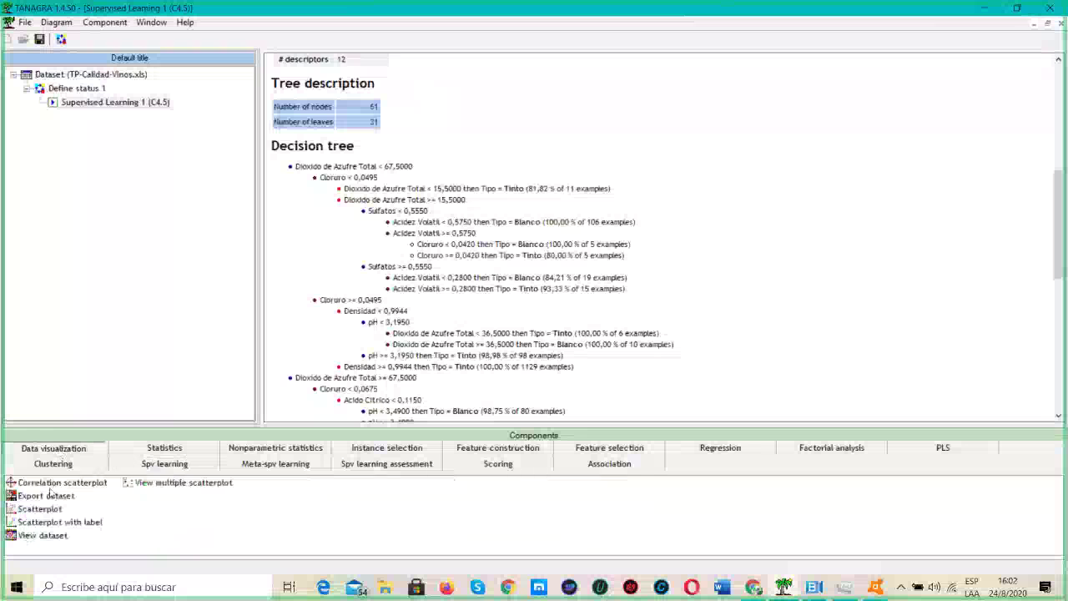
{"action": "left_click_drag", "start_coordinate": [46, 538], "coordinate": [149, 118]}
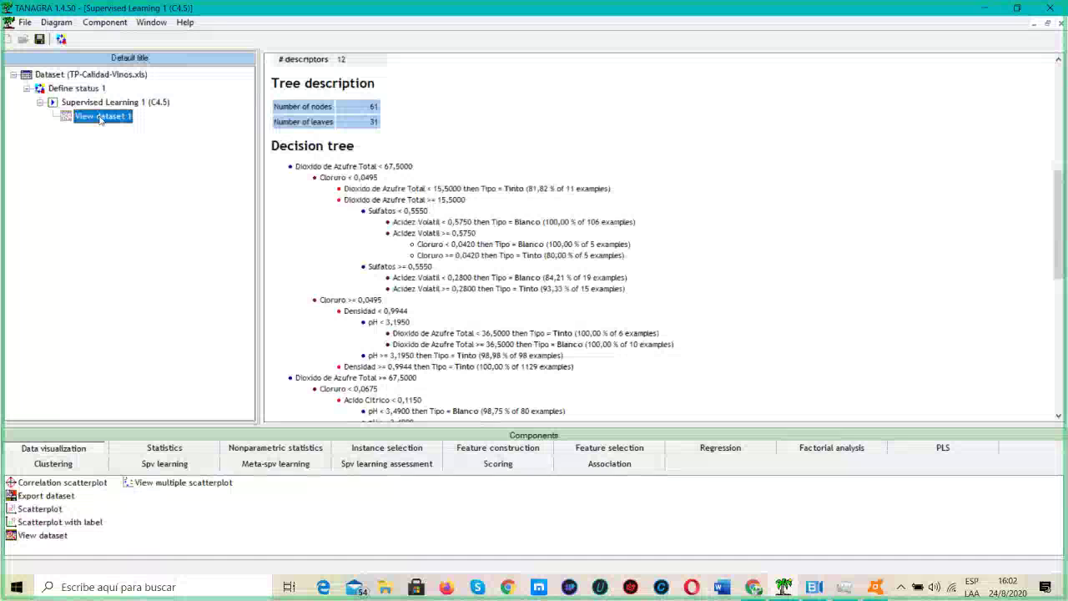
{"action": "right_click", "coordinate": [100, 119]}
{"action": "left_click", "coordinate": [185, 163]}
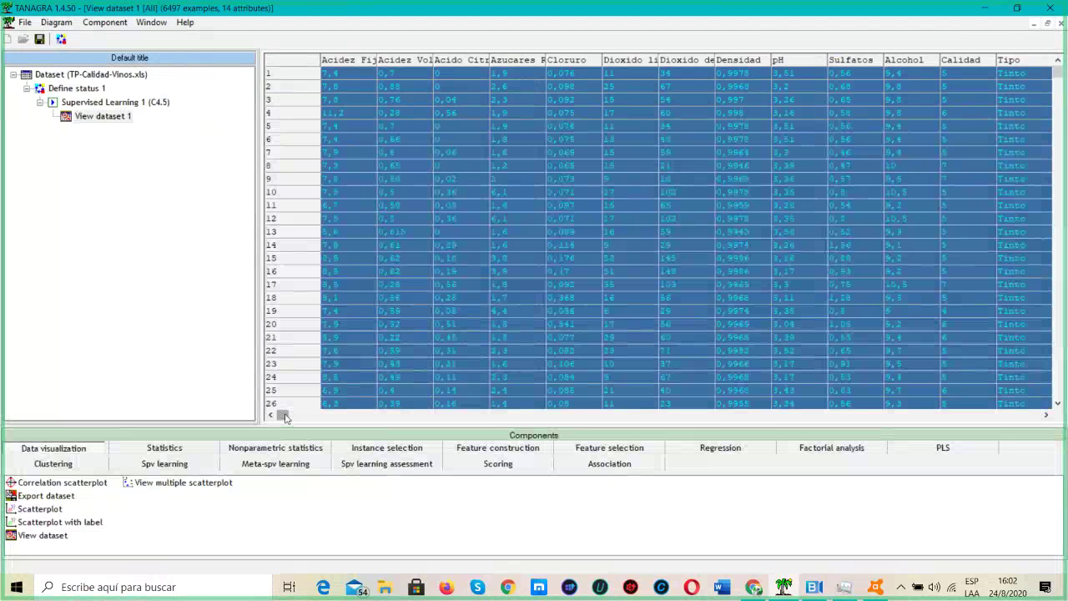
Compare the predicted wine type column with the Tipo column through the red and white wine rows.
{"action": "left_click_drag", "start_coordinate": [283, 418], "coordinate": [1055, 402]}
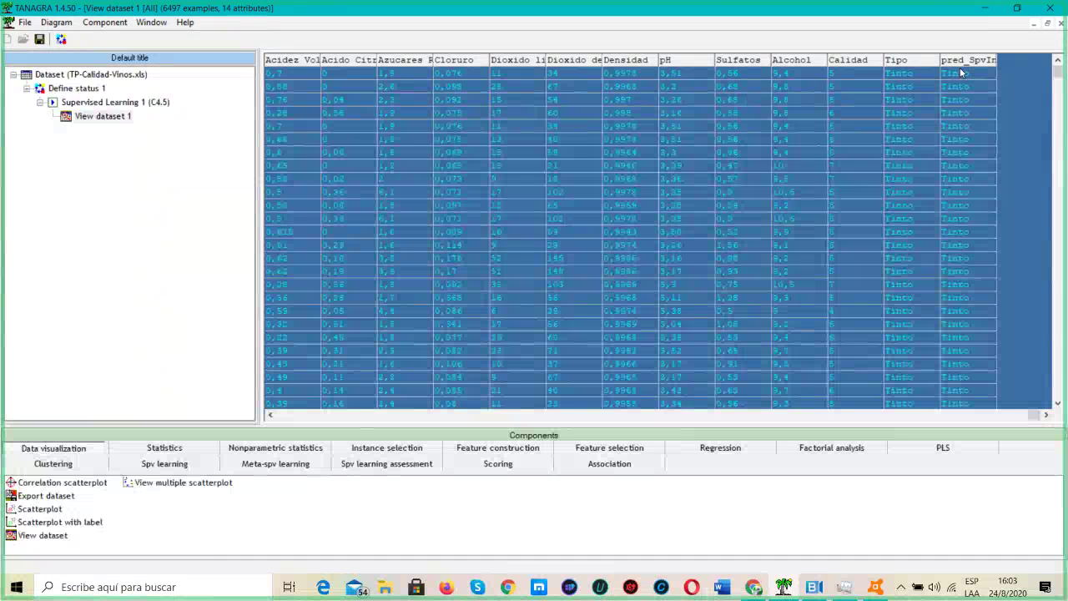
{"action": "key", "text": "ctrl+Home"}
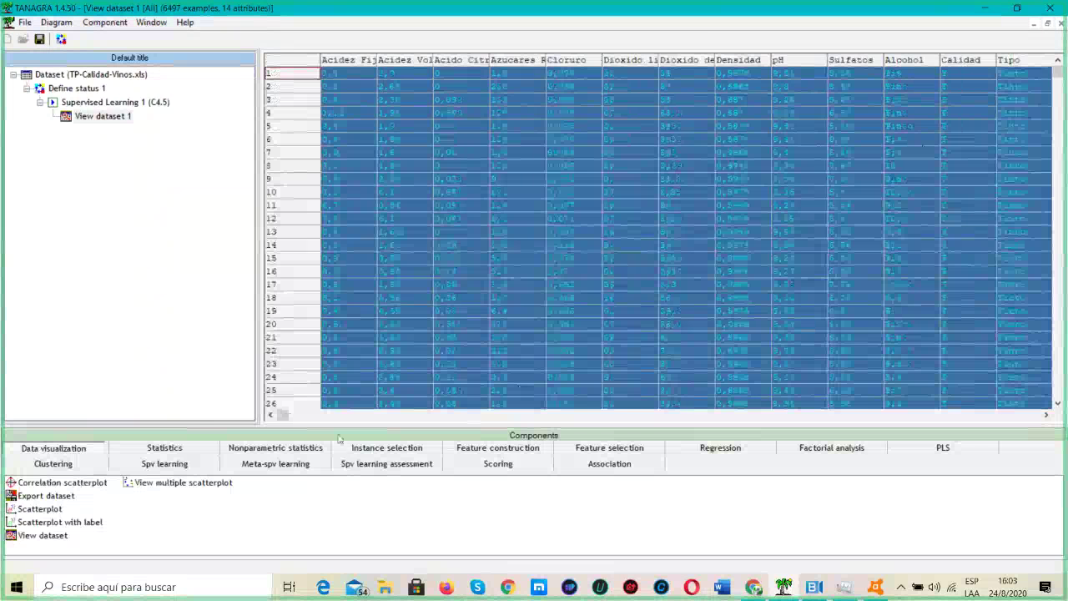
{"action": "left_click_drag", "start_coordinate": [282, 414], "coordinate": [1060, 399]}
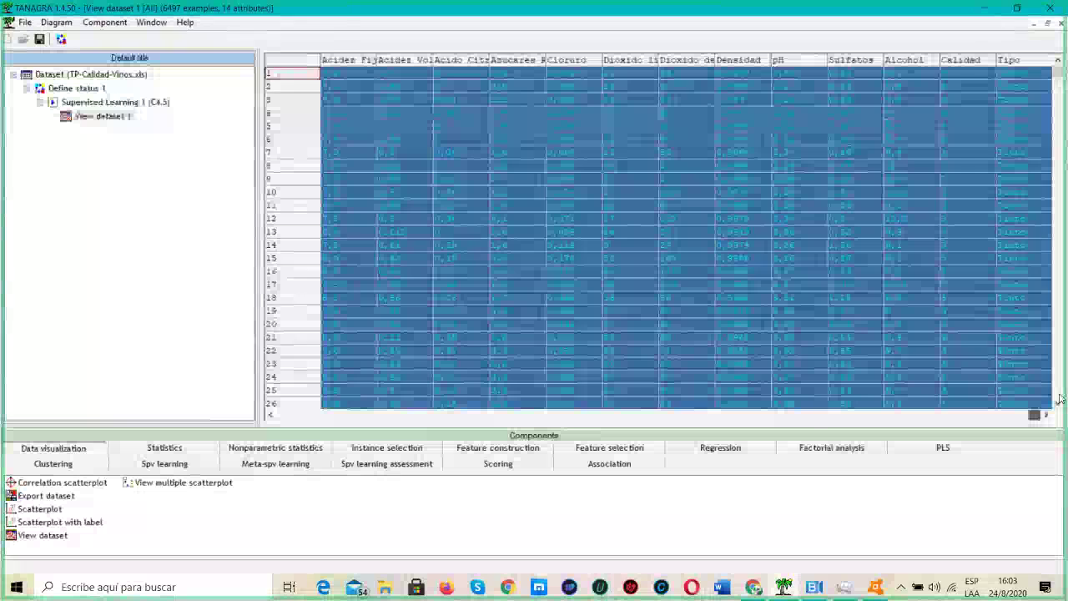
{"action": "left_click_drag", "start_coordinate": [1059, 73], "coordinate": [1058, 192]}
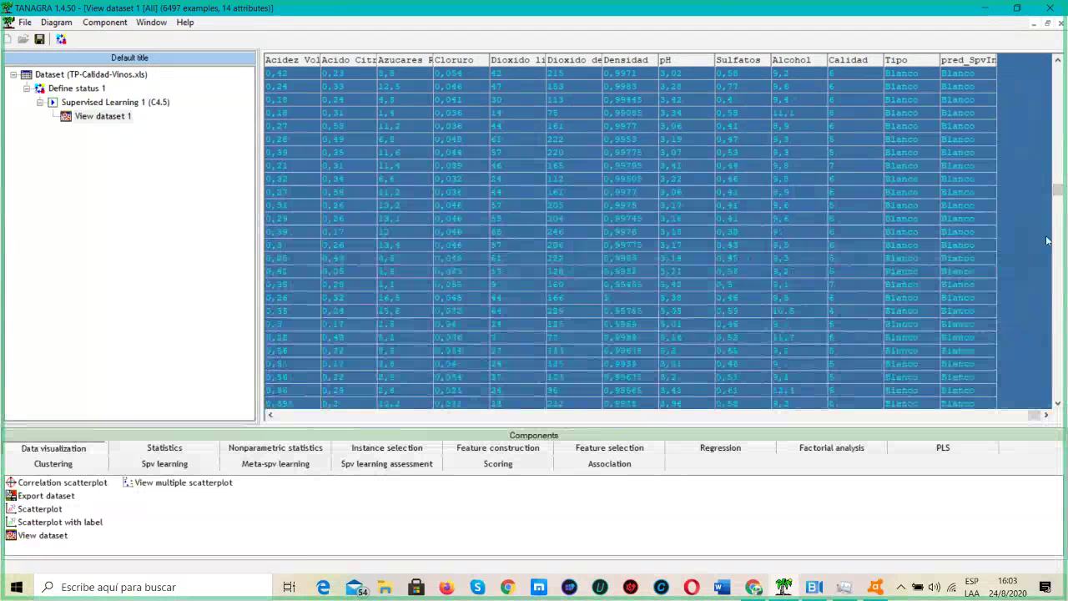
{"action": "left_click", "coordinate": [1059, 191]}
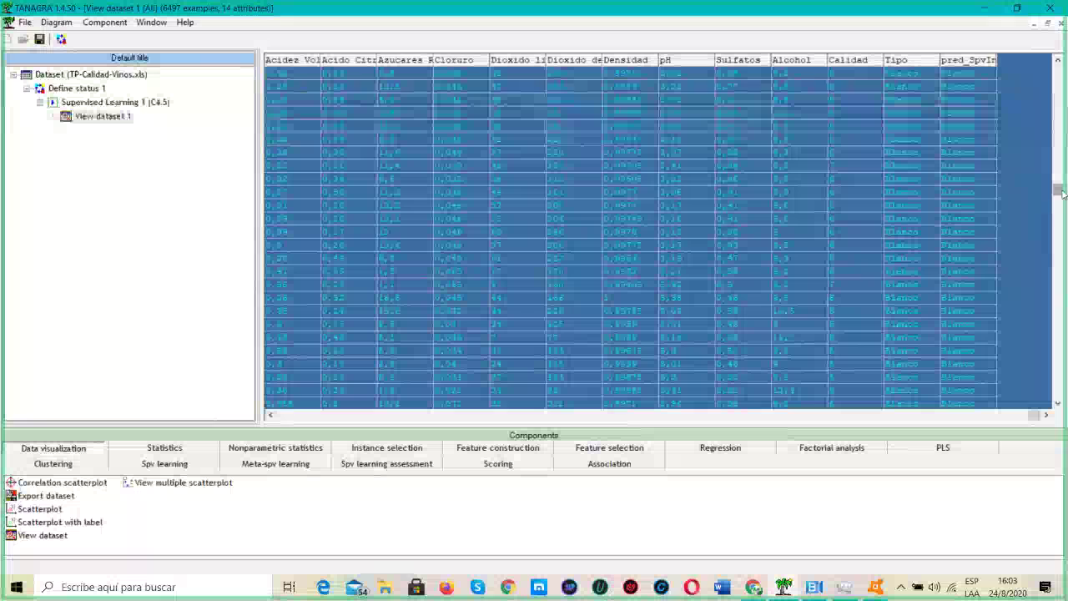
{"action": "left_click_drag", "start_coordinate": [1059, 191], "coordinate": [1060, 152]}
{"action": "left_click", "coordinate": [1058, 404]}
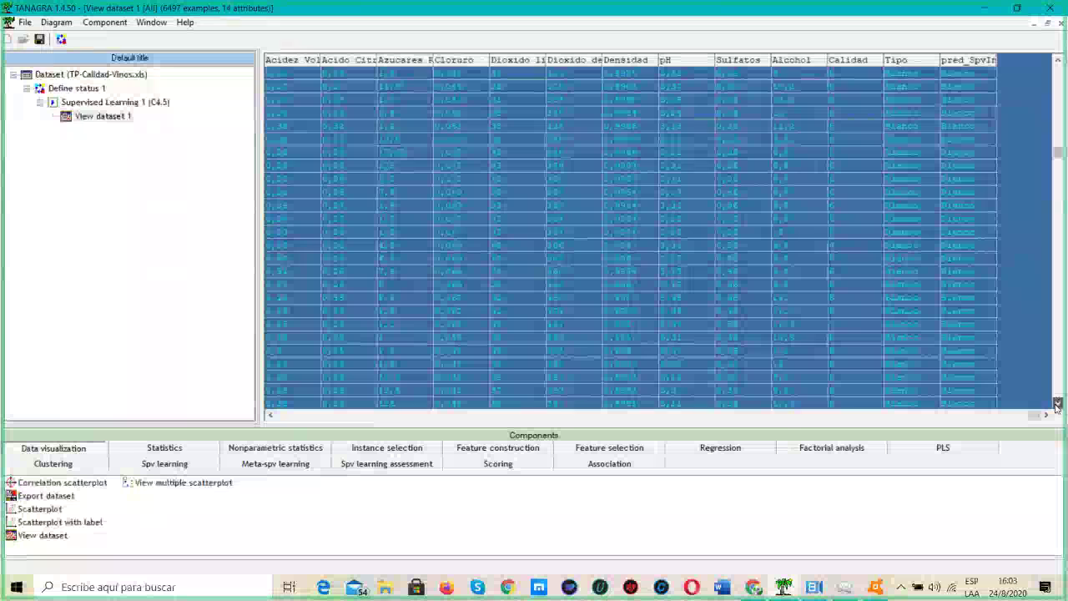
{"action": "left_click_drag", "start_coordinate": [1058, 404], "coordinate": [1057, 404]}
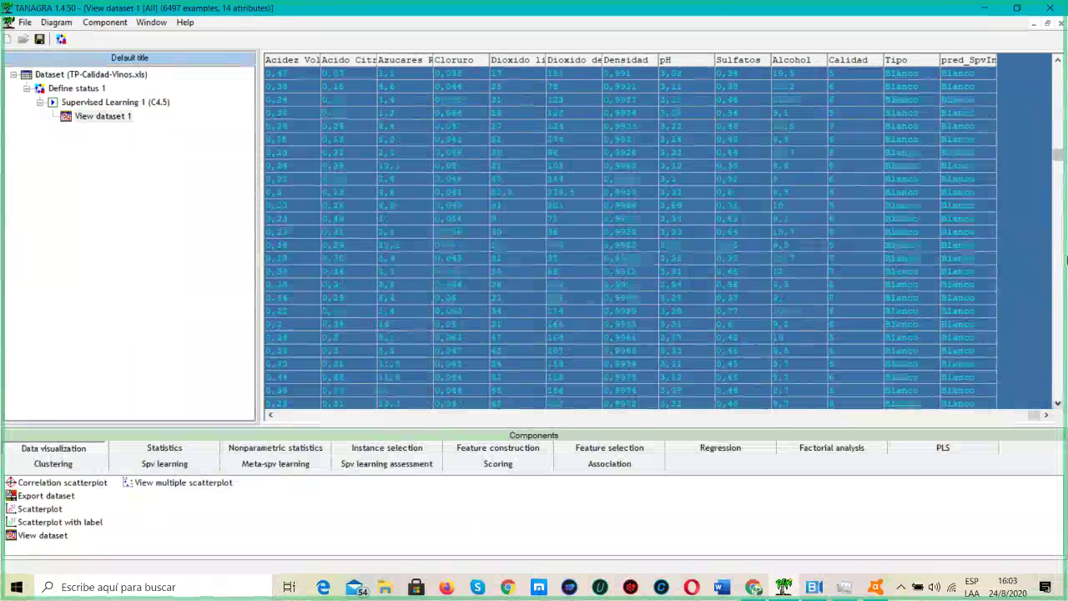
{"action": "left_click", "coordinate": [1058, 60]}
{"action": "left_click_drag", "start_coordinate": [1058, 61], "coordinate": [1058, 60]}
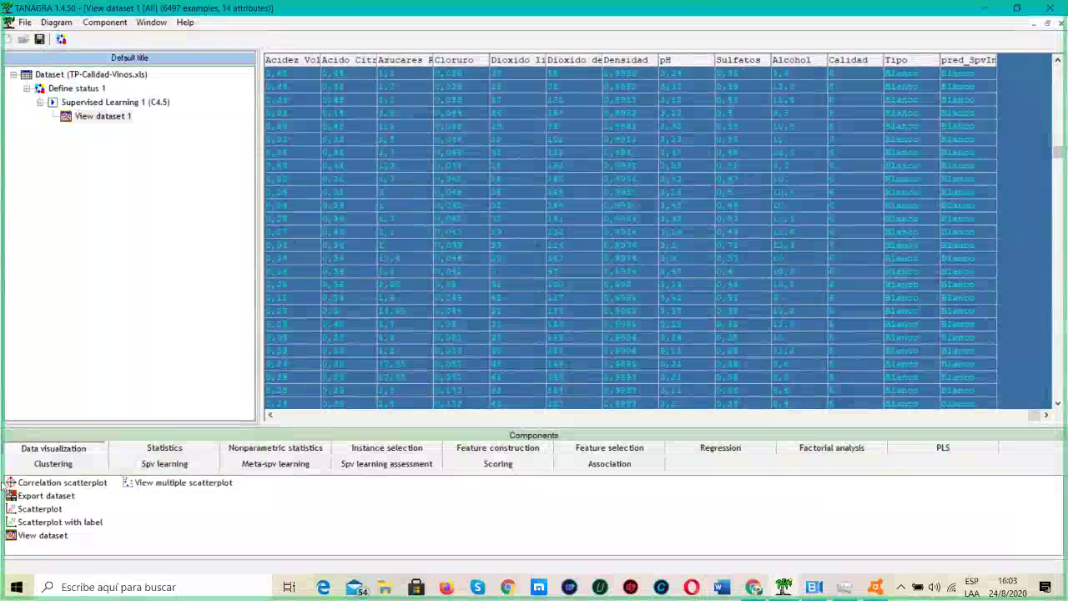
Add an Export dataset component under the C4.5 node, check its example, attribute and file name parameters, and leave them unchanged.
{"action": "left_click_drag", "start_coordinate": [43, 495], "coordinate": [148, 117]}
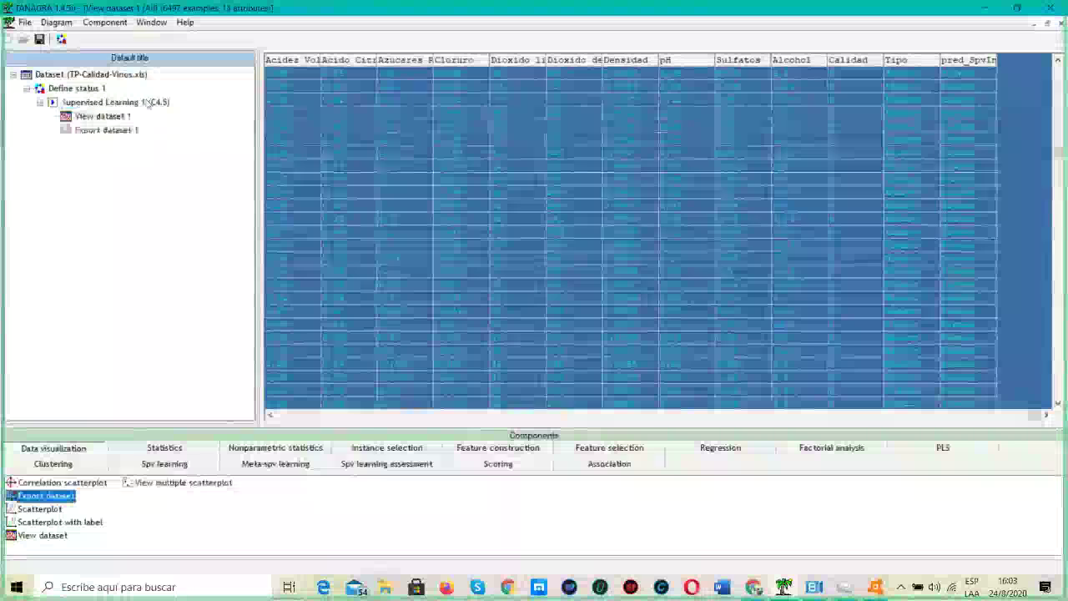
{"action": "right_click", "coordinate": [124, 134]}
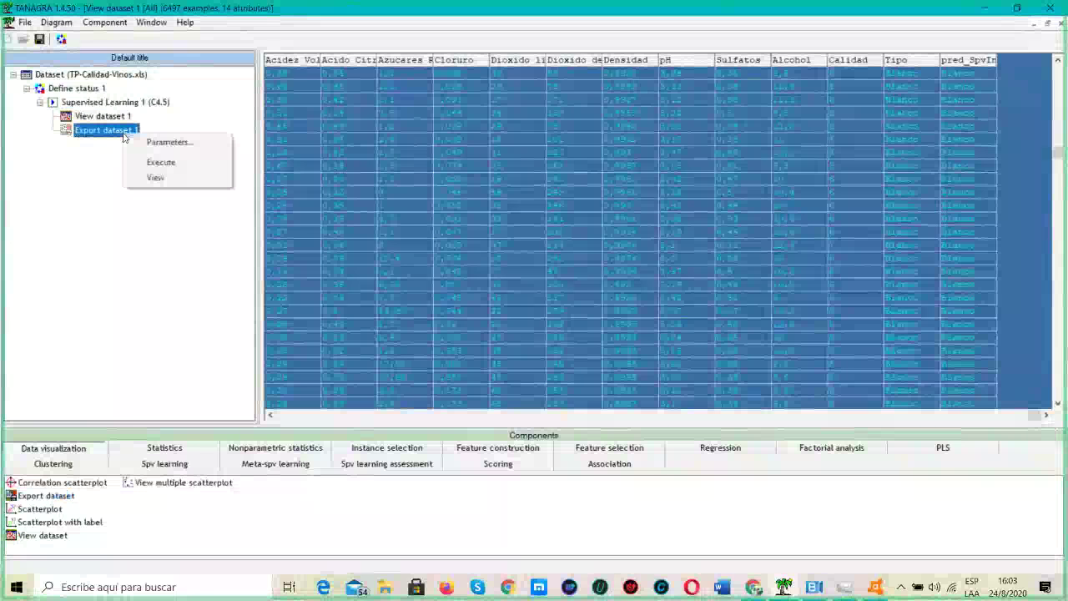
{"action": "left_click", "coordinate": [167, 141]}
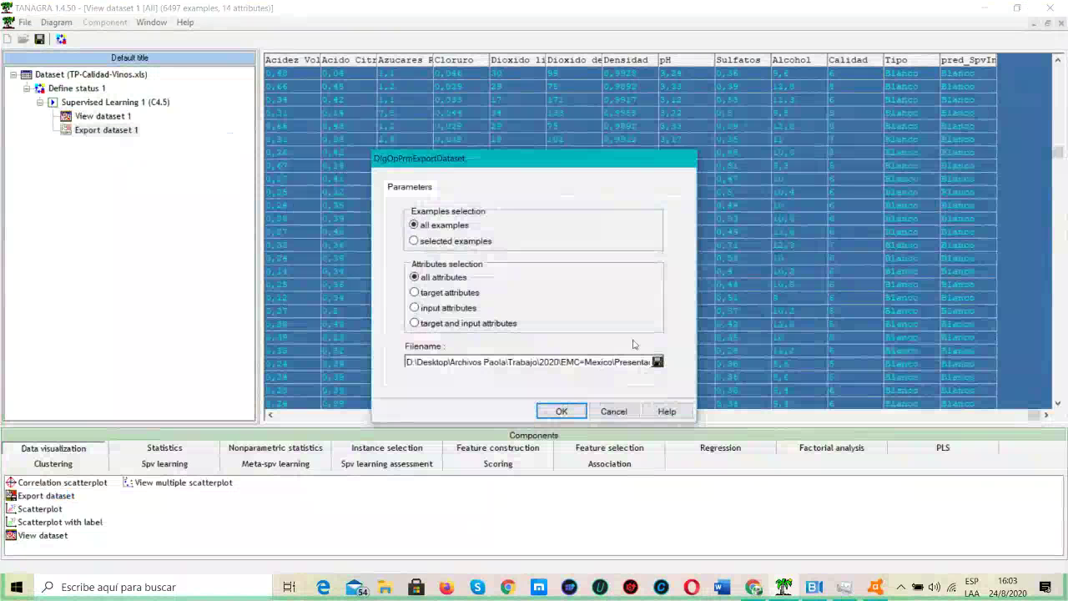
{"action": "left_click", "coordinate": [614, 411]}
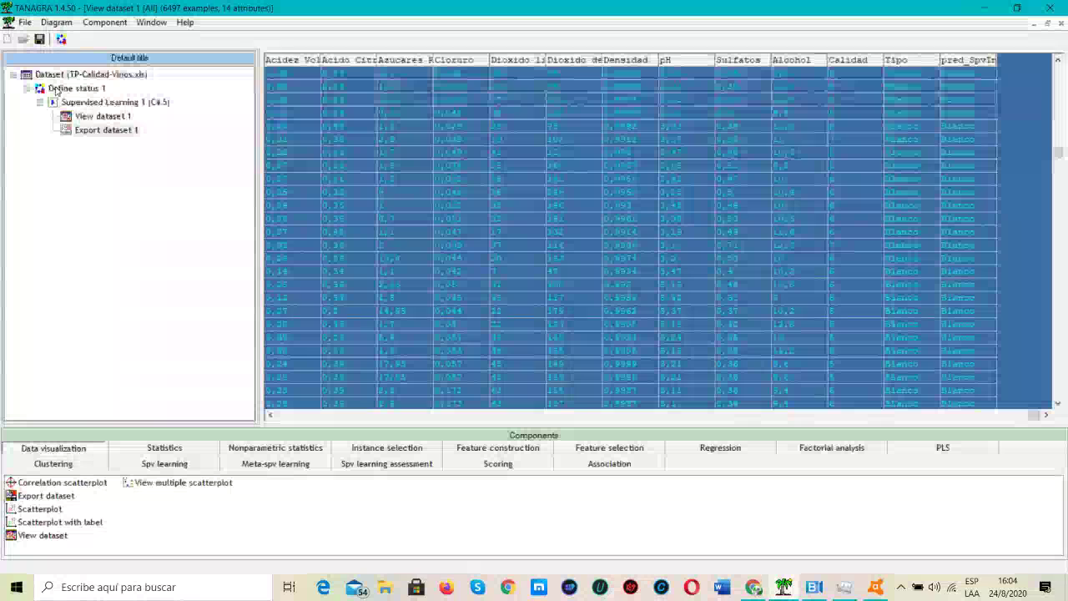
{"action": "left_click", "coordinate": [61, 75]}
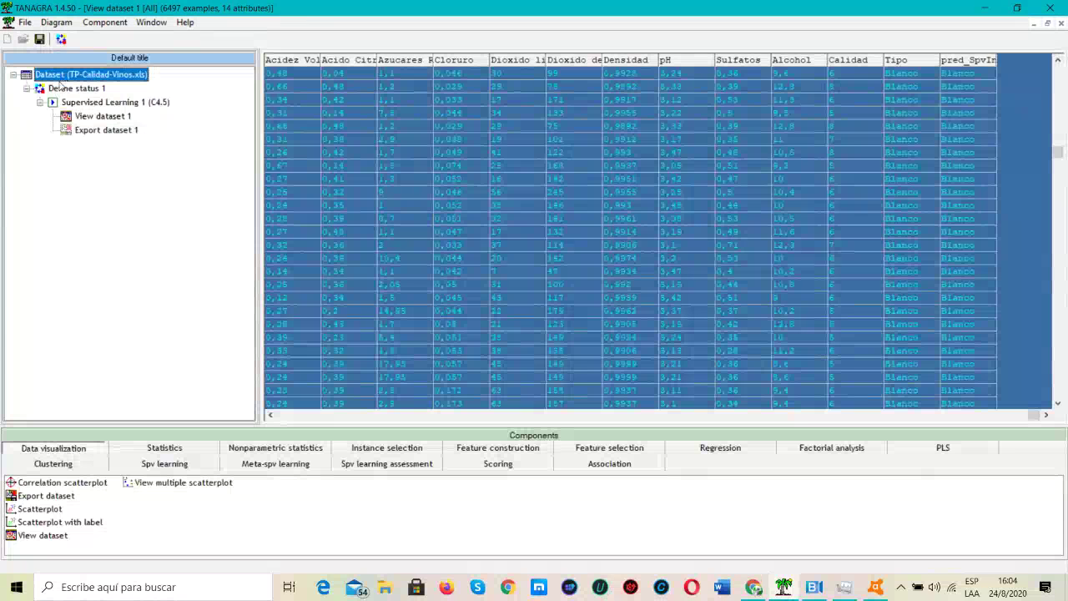
Display the description of the TP-Calidad-Vinos.xls dataset and check the category of each attribute.
{"action": "right_click", "coordinate": [61, 80]}
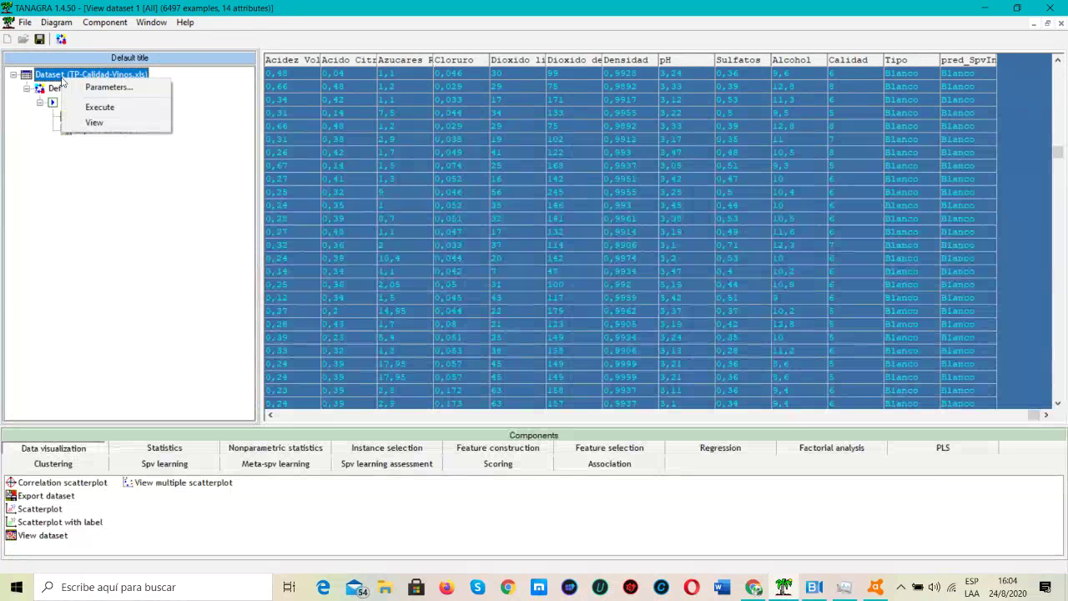
{"action": "left_click", "coordinate": [94, 122]}
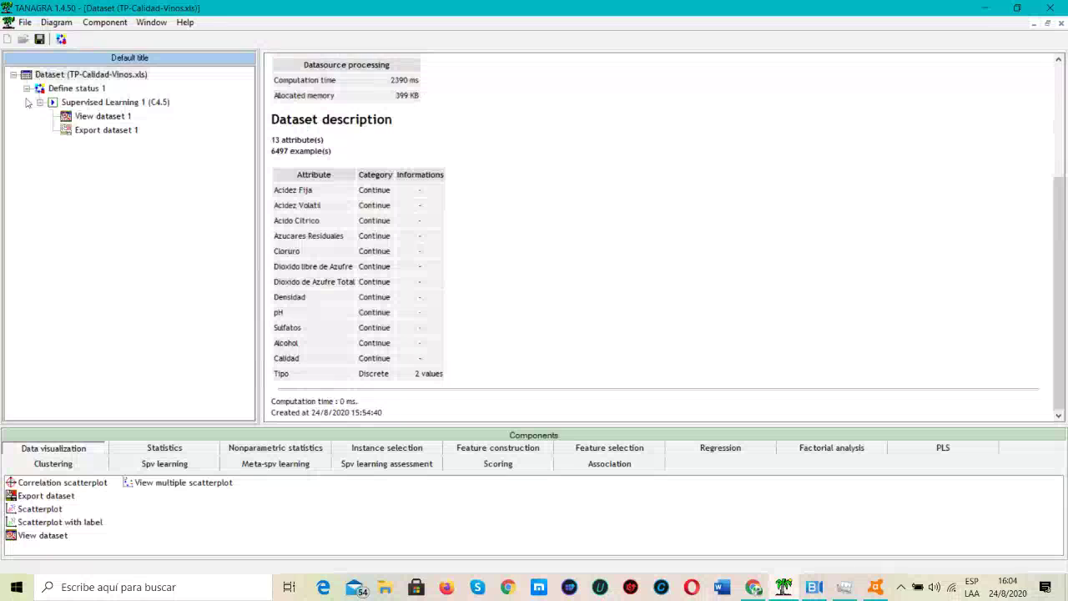
{"action": "left_click", "coordinate": [66, 75]}
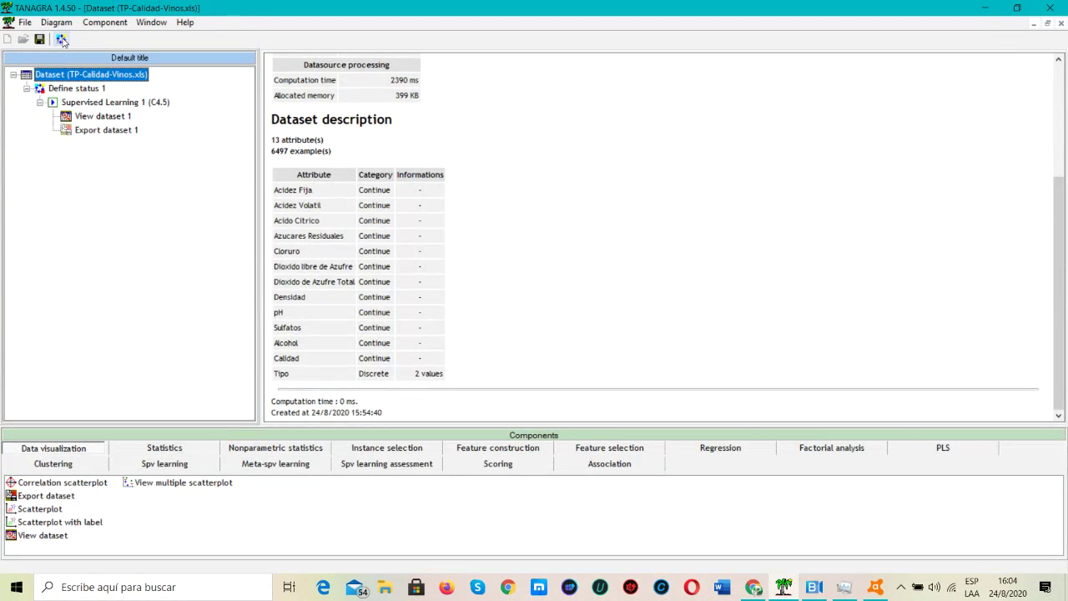
{"action": "left_click", "coordinate": [61, 39]}
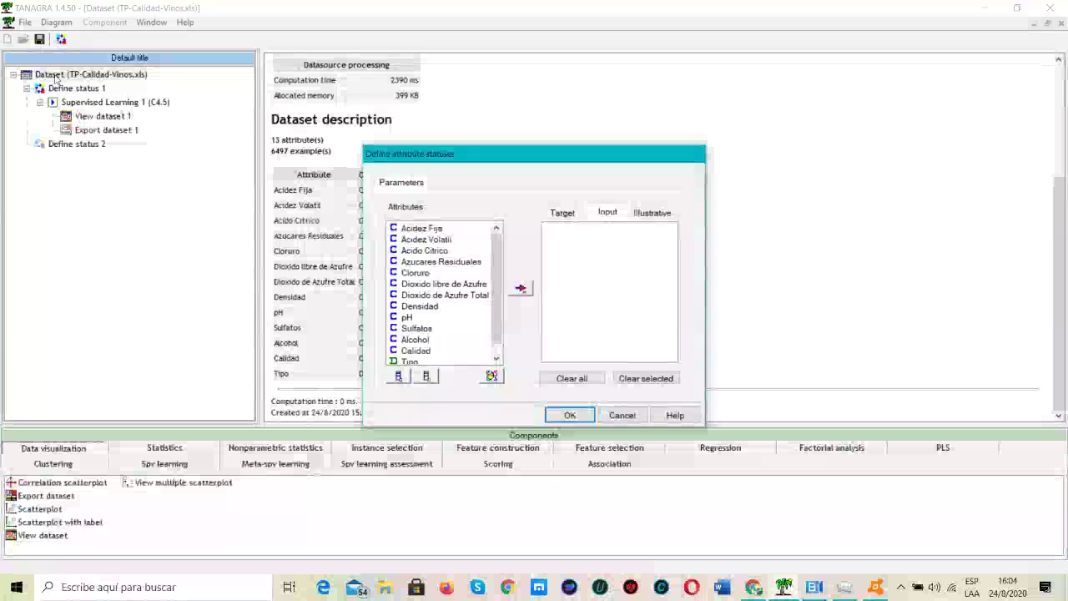
{"action": "left_click", "coordinate": [623, 415]}
{"action": "left_click", "coordinate": [78, 145]}
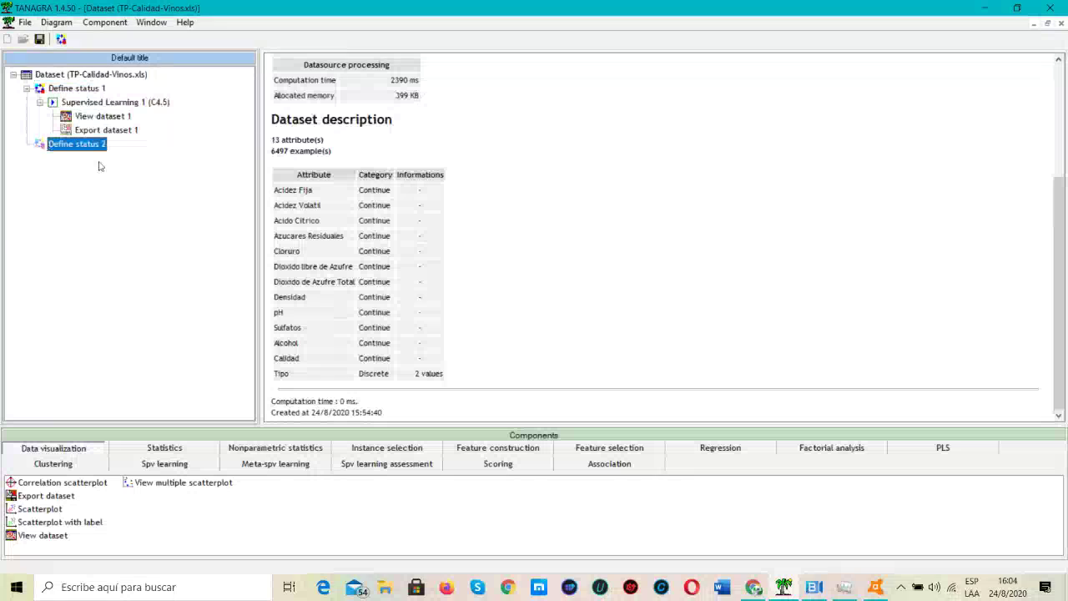
{"action": "key", "text": "Delete"}
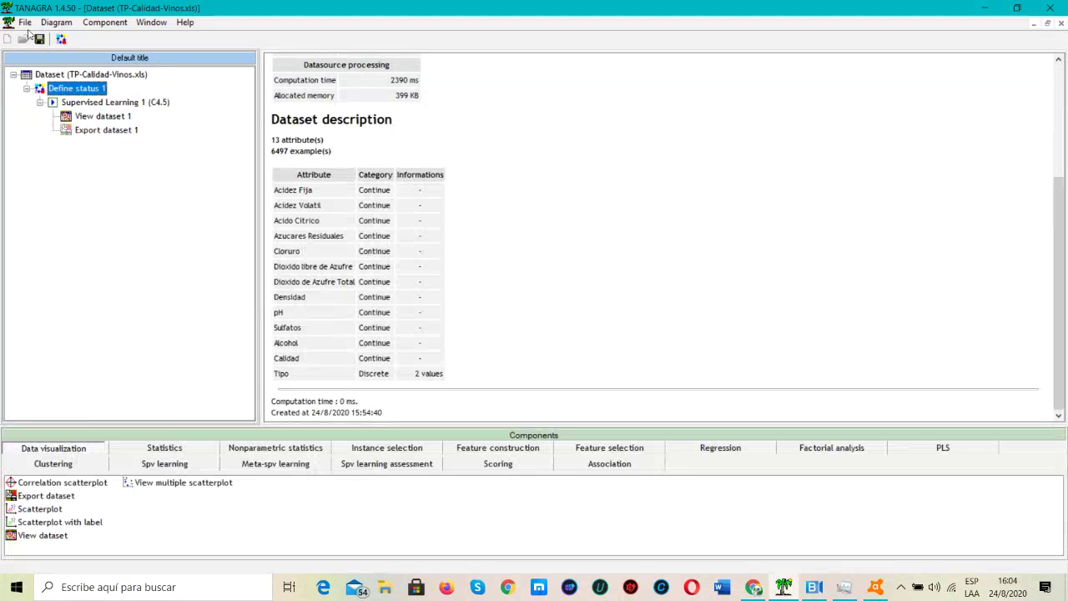
Add a Define status component directly under the TP-Calidad-Vinos.xls dataset with Tipo as its input attribute.
{"action": "left_click", "coordinate": [38, 77]}
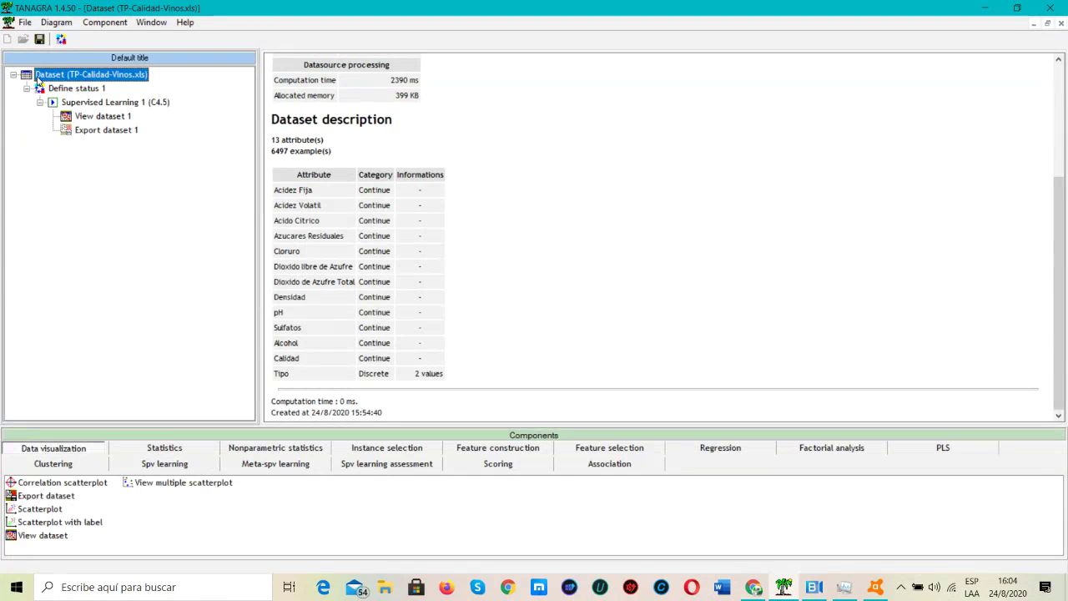
{"action": "left_click", "coordinate": [61, 39]}
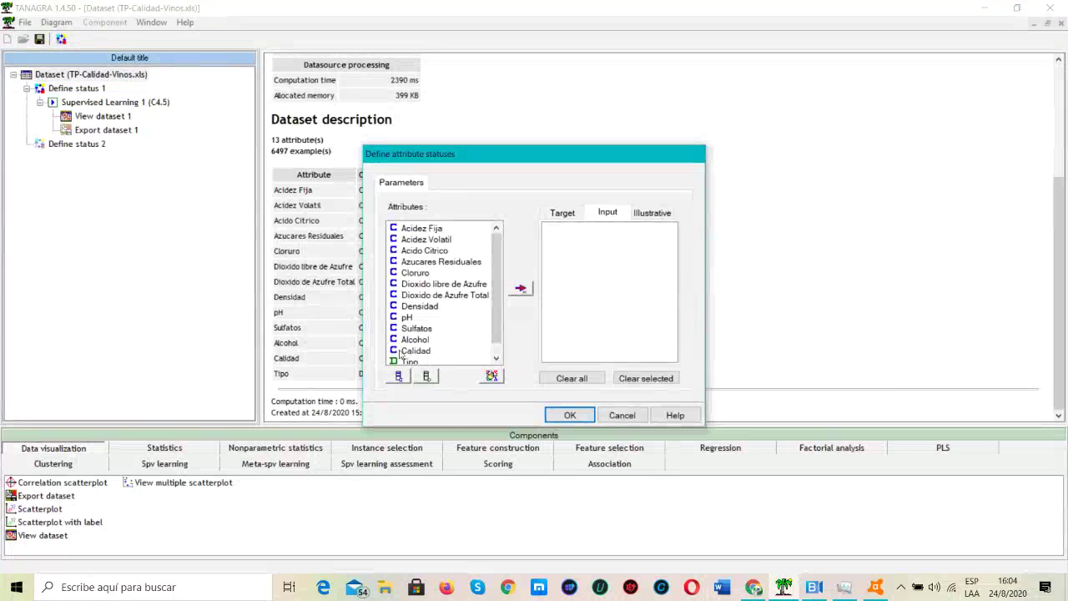
{"action": "left_click", "coordinate": [398, 360]}
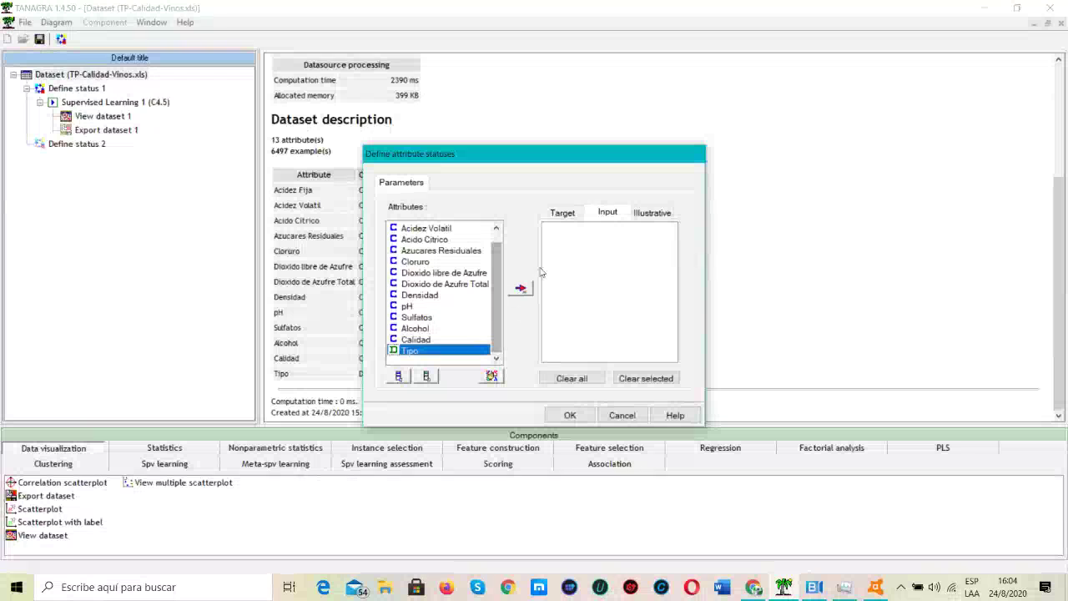
{"action": "left_click", "coordinate": [521, 290]}
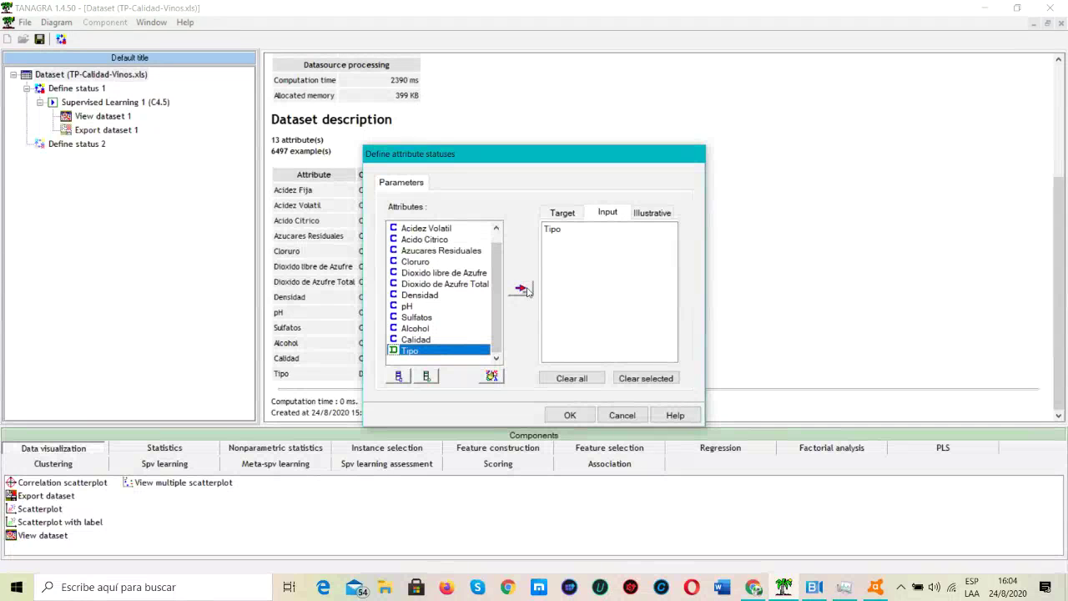
{"action": "left_click", "coordinate": [570, 415]}
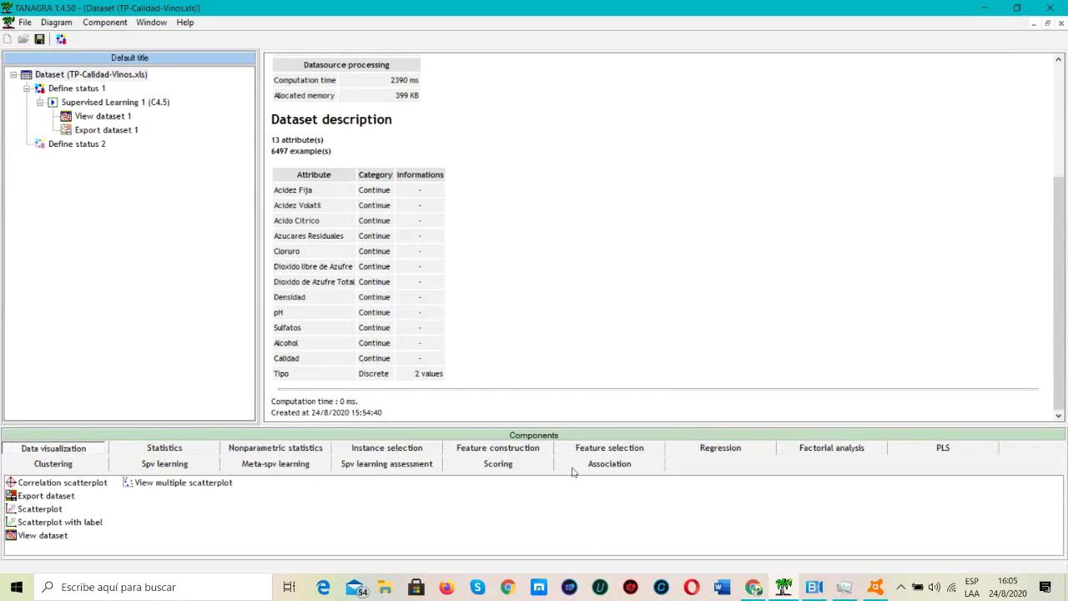
Add a Disc to cont component under Define status 2 and display its transformation results.
{"action": "left_click", "coordinate": [525, 452]}
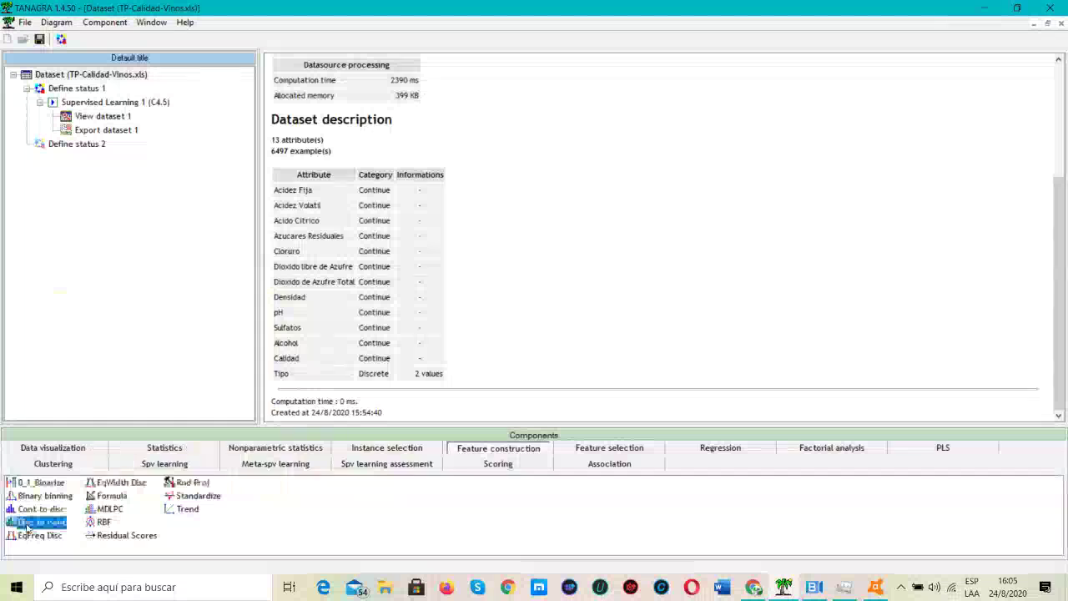
{"action": "left_click_drag", "start_coordinate": [63, 526], "coordinate": [103, 146]}
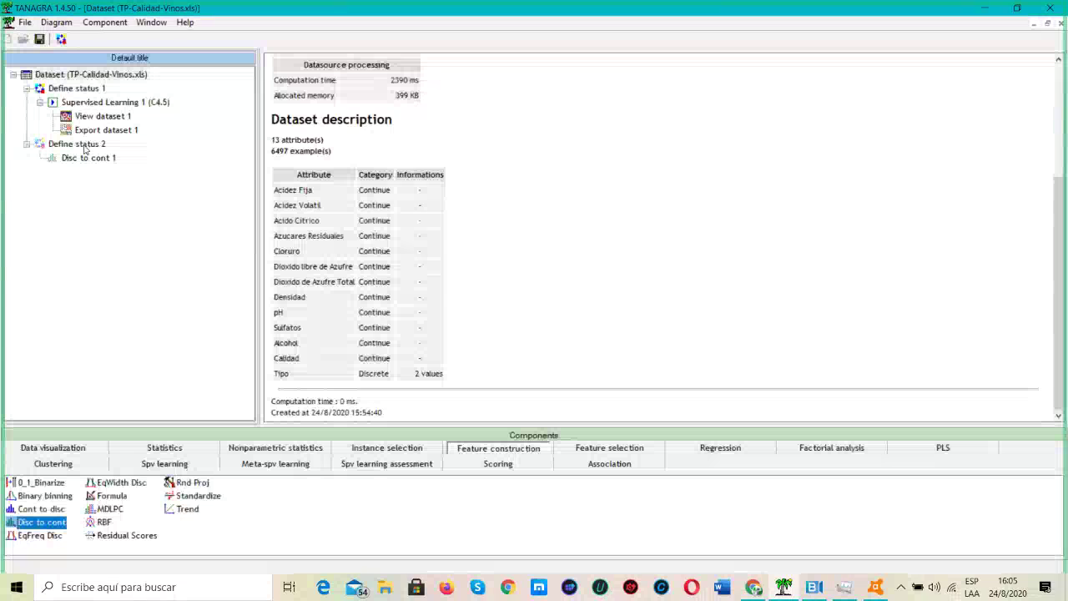
{"action": "left_click", "coordinate": [88, 158]}
{"action": "right_click", "coordinate": [89, 161]}
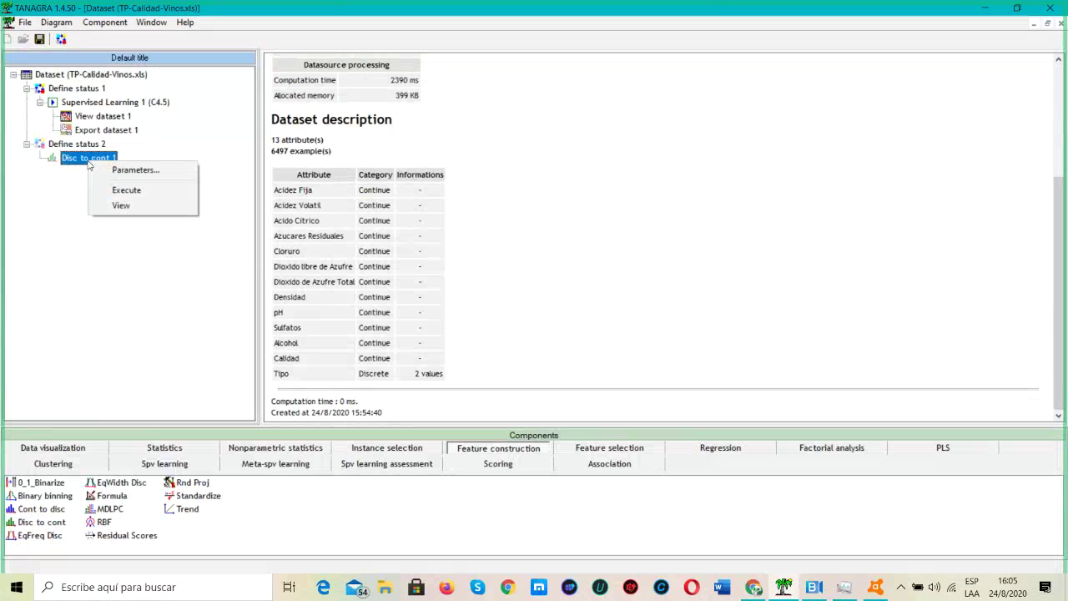
{"action": "left_click", "coordinate": [161, 207]}
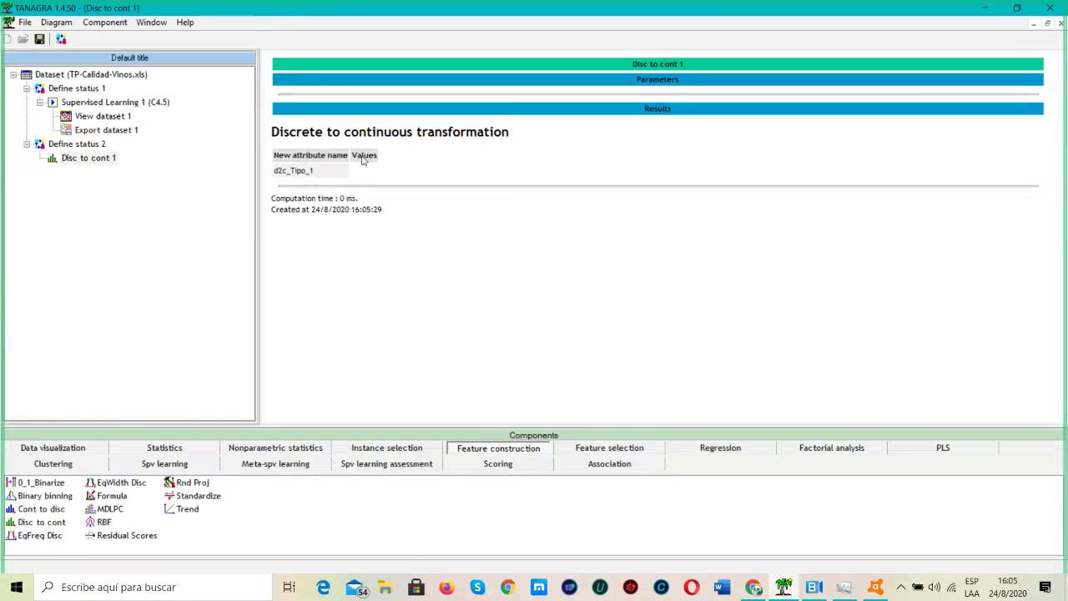
Add a View dataset component under Disc to cont 1, display its table, and compare the Tipo and d2c_Tipo_1 columns.
{"action": "left_click", "coordinate": [58, 449]}
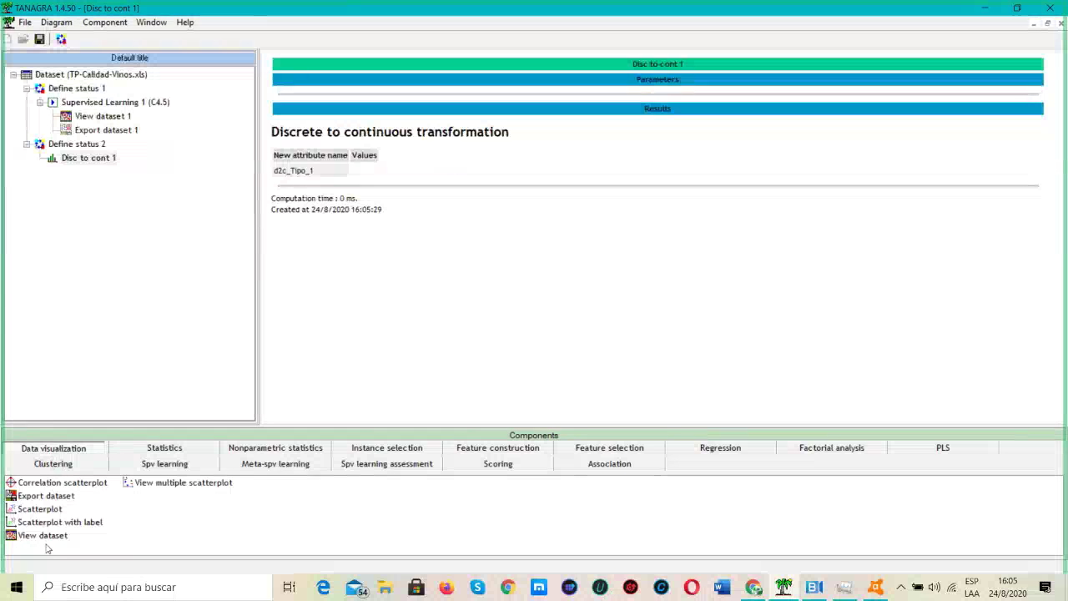
{"action": "left_click_drag", "start_coordinate": [52, 545], "coordinate": [146, 168]}
{"action": "left_click", "coordinate": [106, 173]}
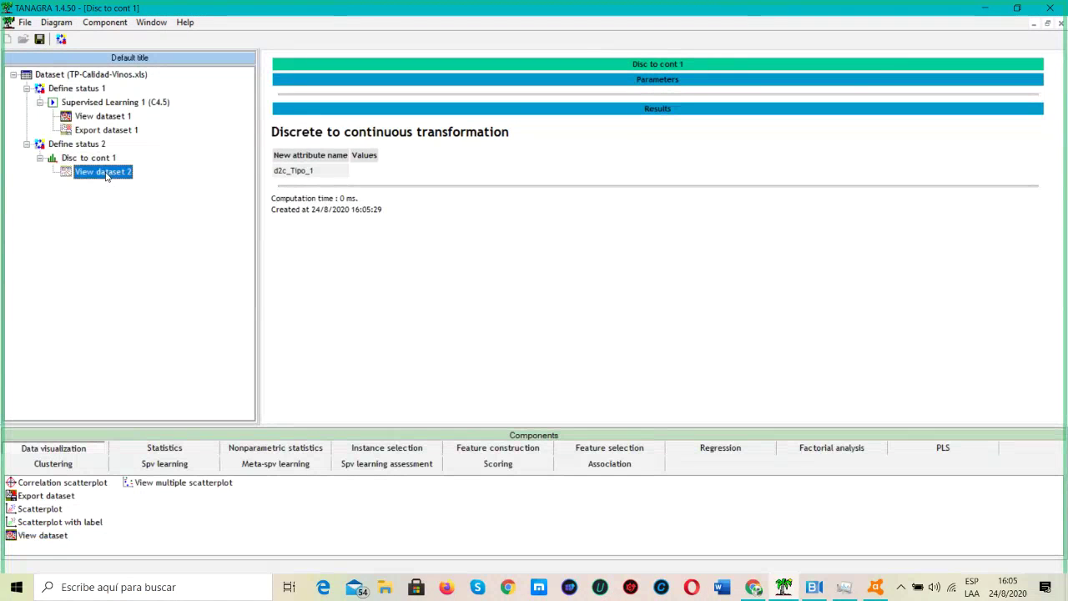
{"action": "right_click", "coordinate": [106, 172]}
{"action": "left_click", "coordinate": [157, 217]}
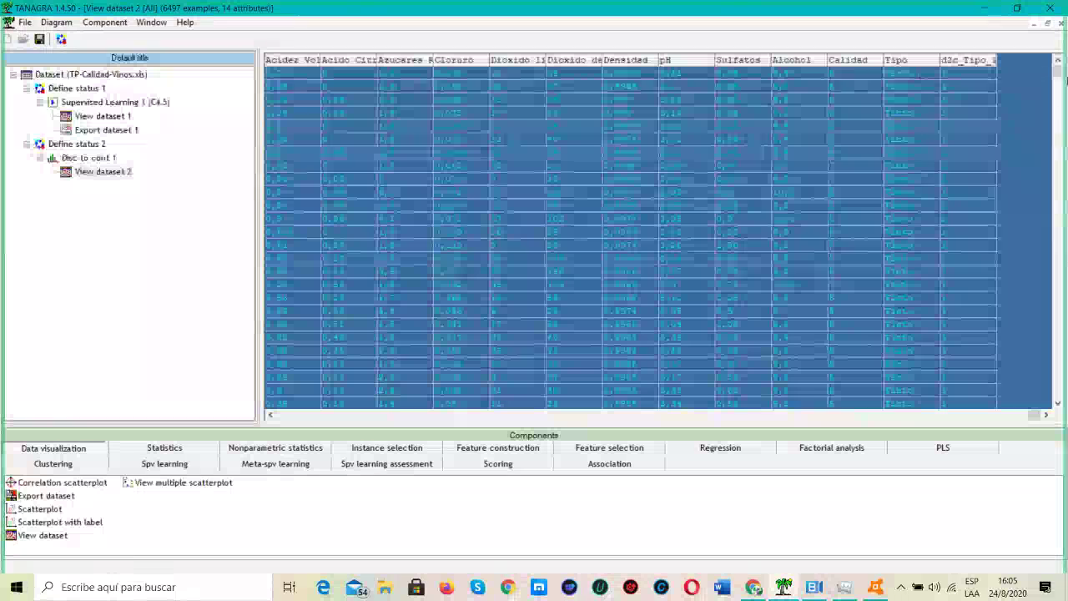
{"action": "left_click_drag", "start_coordinate": [1057, 73], "coordinate": [1057, 324]}
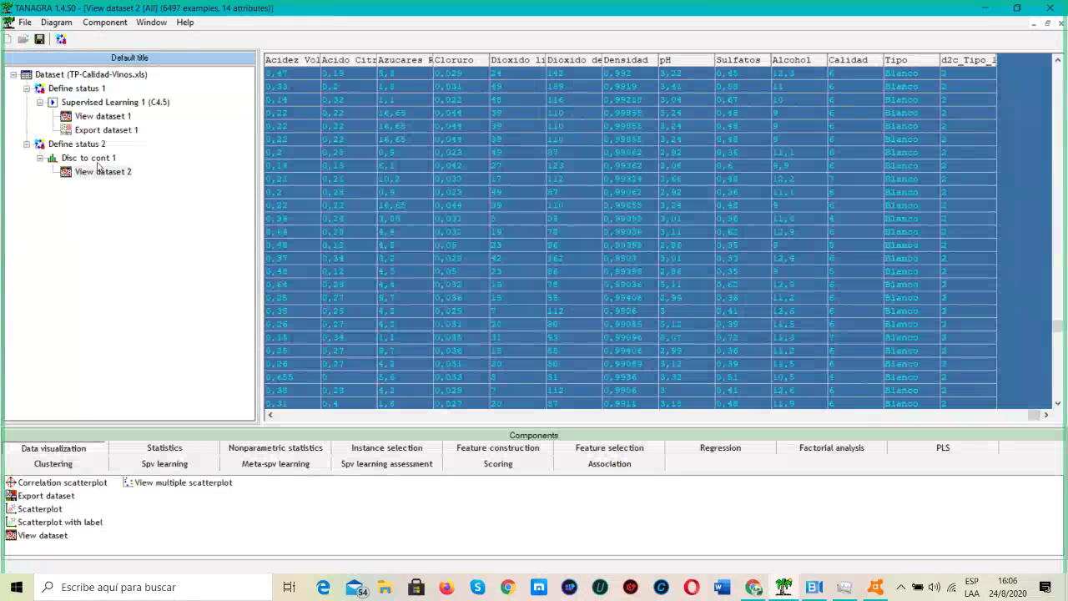
Add a Define status component under View dataset 2 with all continuous attributes, including d2c_Tipo_1, as inputs.
{"action": "left_click", "coordinate": [63, 39]}
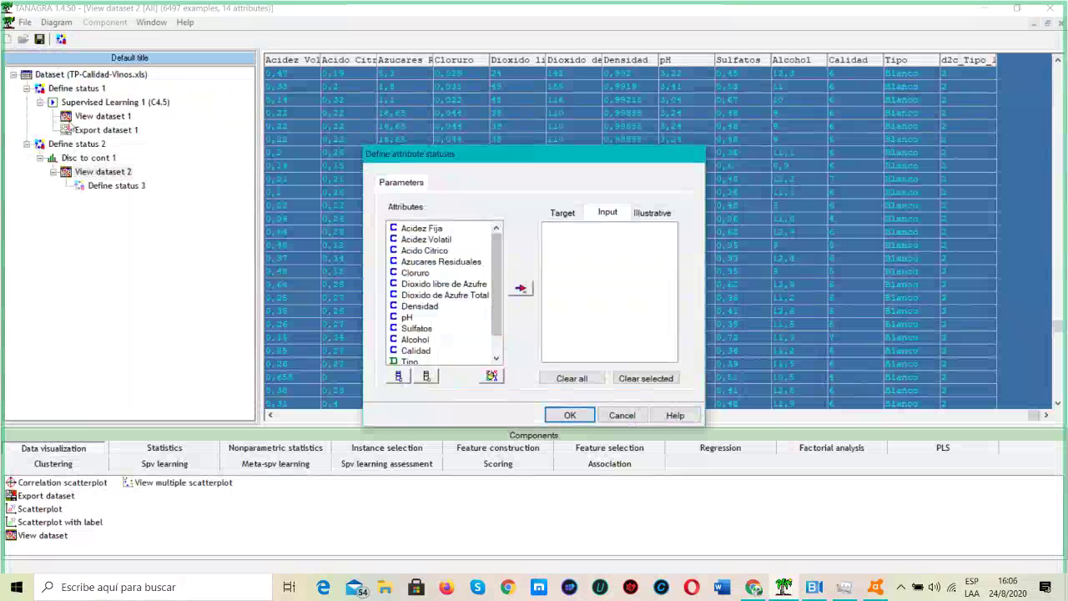
{"action": "left_click_drag", "start_coordinate": [494, 262], "coordinate": [497, 278]}
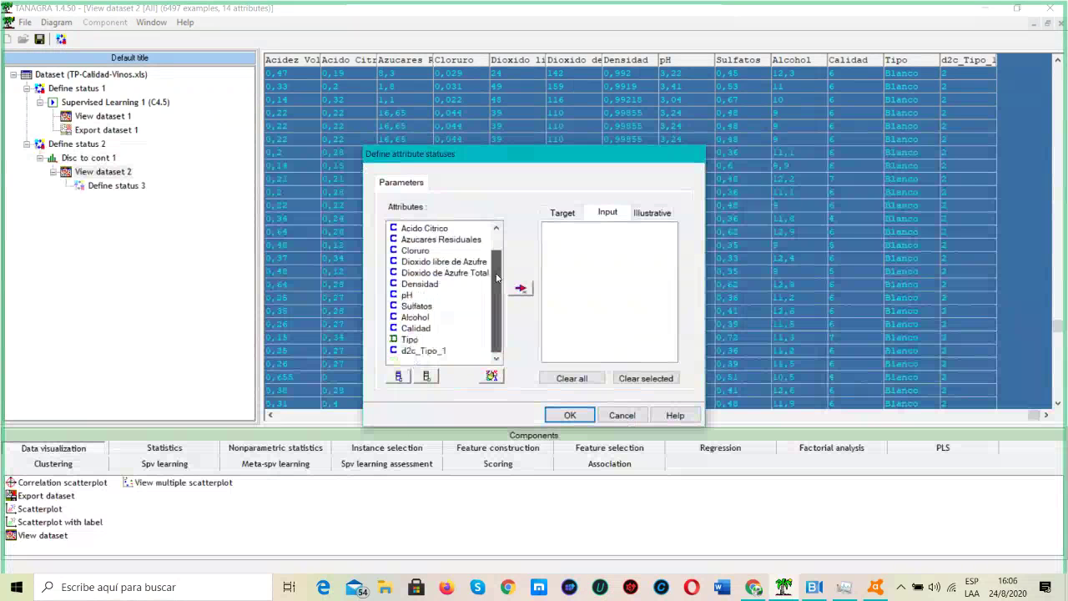
{"action": "mouse_move", "coordinate": [493, 325]}
{"action": "left_mouse_down"}
{"action": "mouse_move", "coordinate": [494, 311]}
{"action": "mouse_move", "coordinate": [494, 327]}
{"action": "left_mouse_up"}
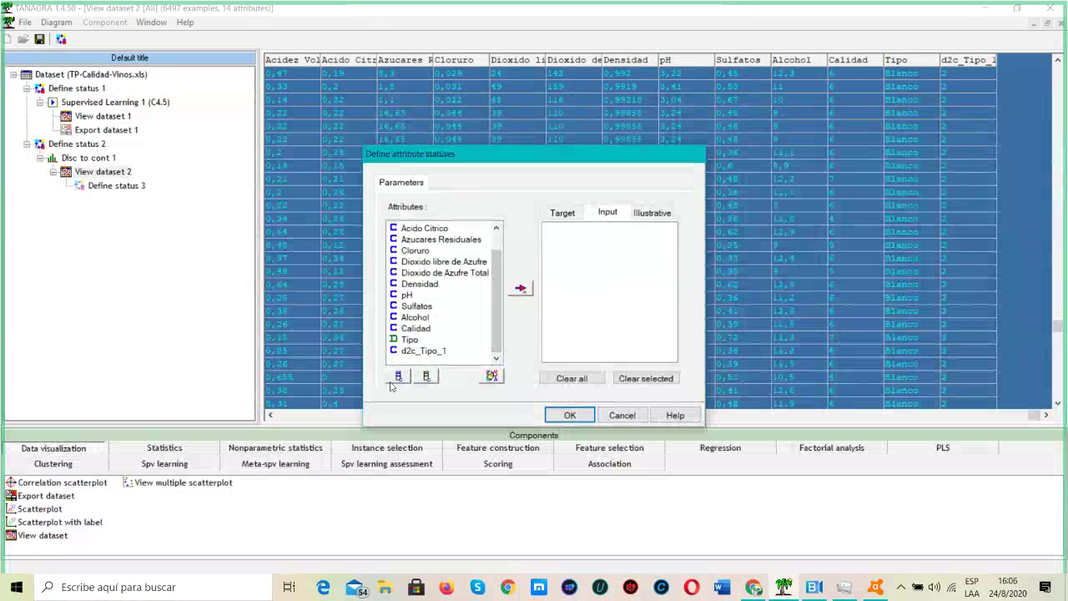
{"action": "left_click", "coordinate": [398, 377]}
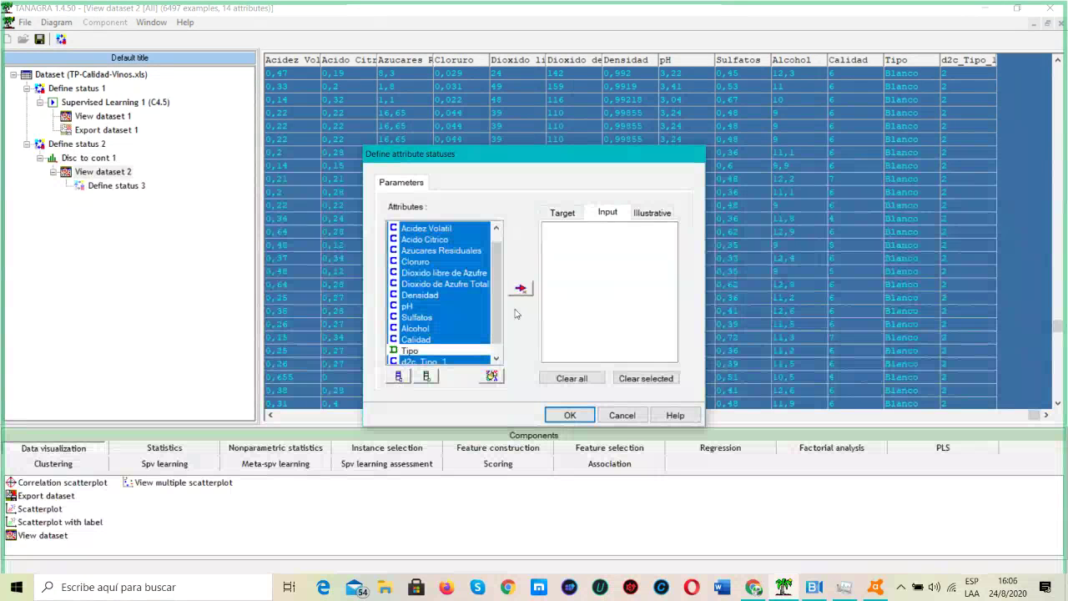
{"action": "left_click", "coordinate": [529, 287]}
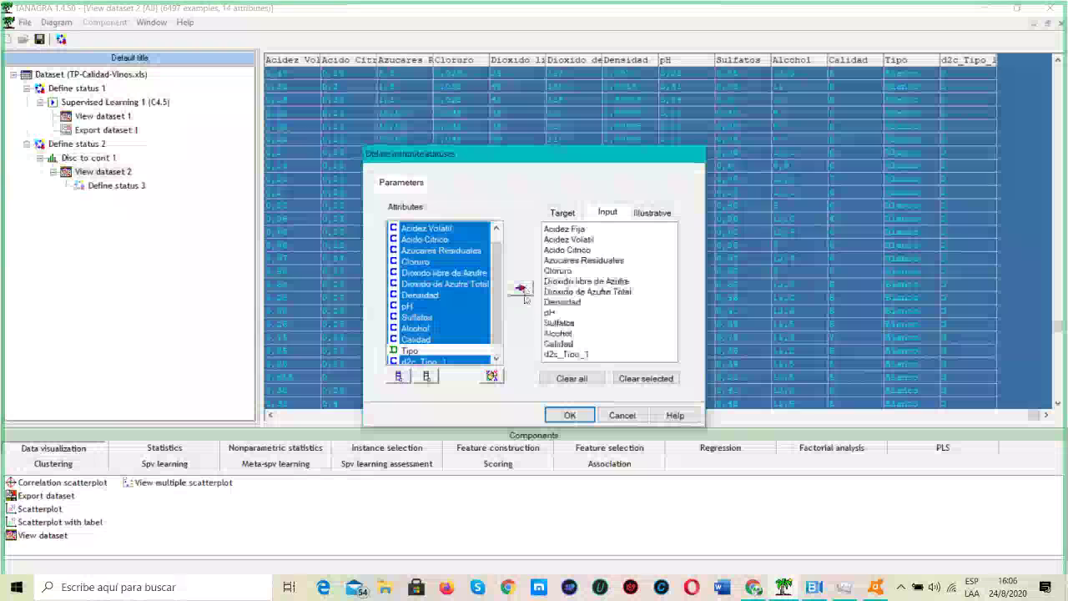
{"action": "left_click", "coordinate": [570, 414]}
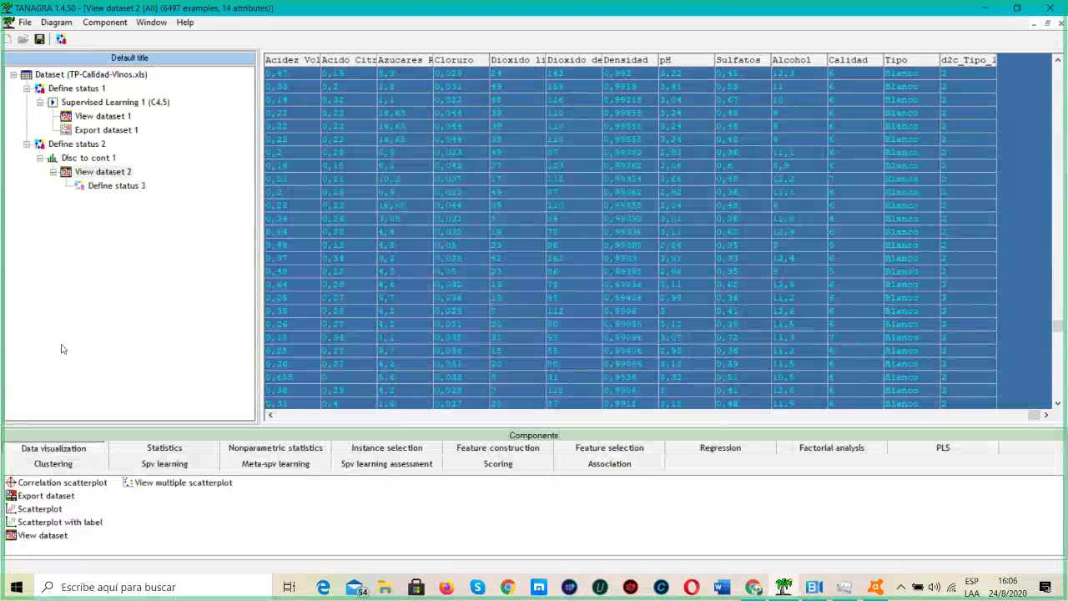
Add a Kohonen-SOM component under Define status 3, keeping a 2 by 2 map, Variance normalization and a 0.05 learning rate.
{"action": "left_click", "coordinate": [58, 464]}
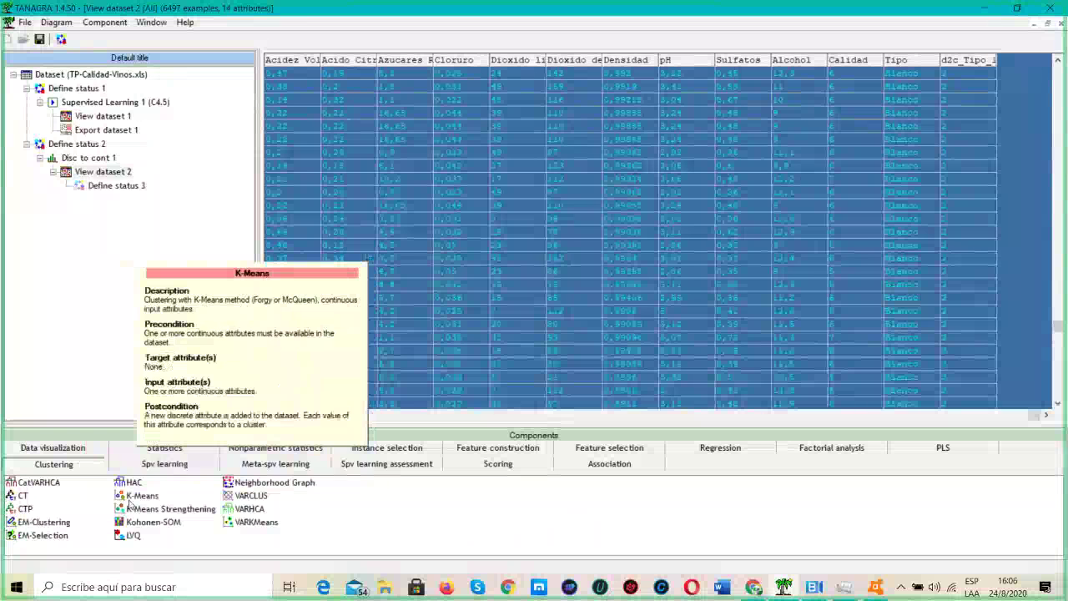
{"action": "left_click_drag", "start_coordinate": [140, 528], "coordinate": [151, 192]}
{"action": "left_click", "coordinate": [138, 200]}
{"action": "right_click", "coordinate": [139, 203]}
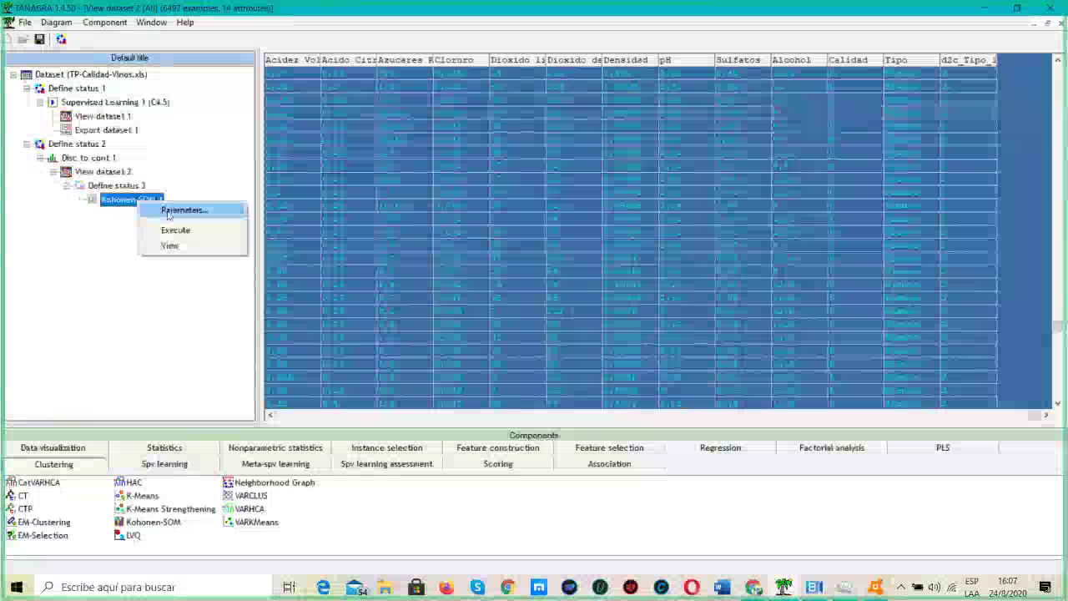
{"action": "left_click", "coordinate": [179, 210]}
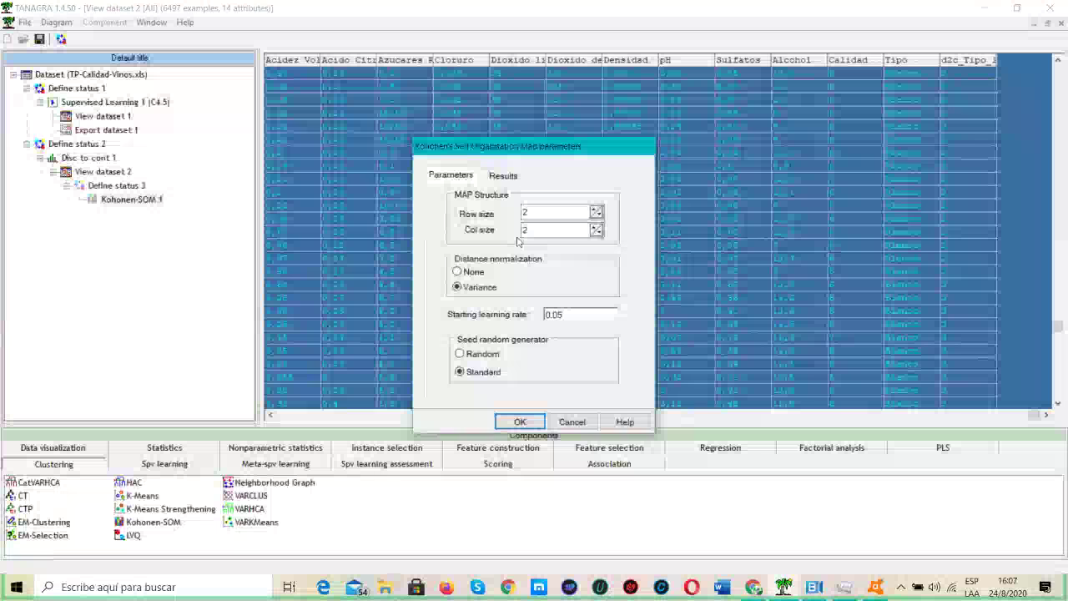
{"action": "left_click", "coordinate": [520, 421]}
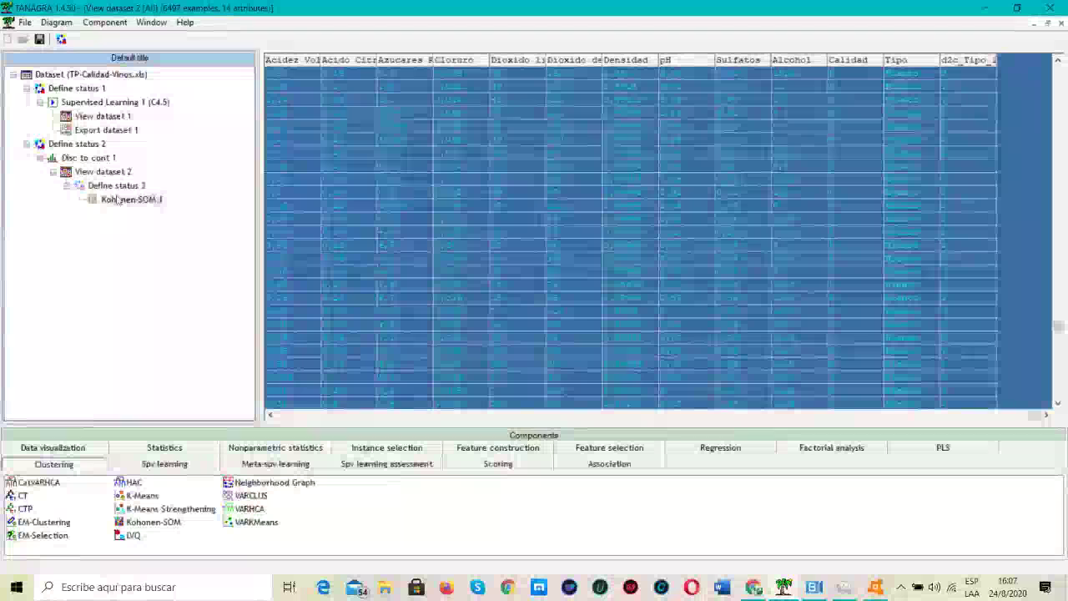
Display the Kohonen-SOM results and examine the map topology, map quality and cluster centroids.
{"action": "right_click", "coordinate": [117, 199]}
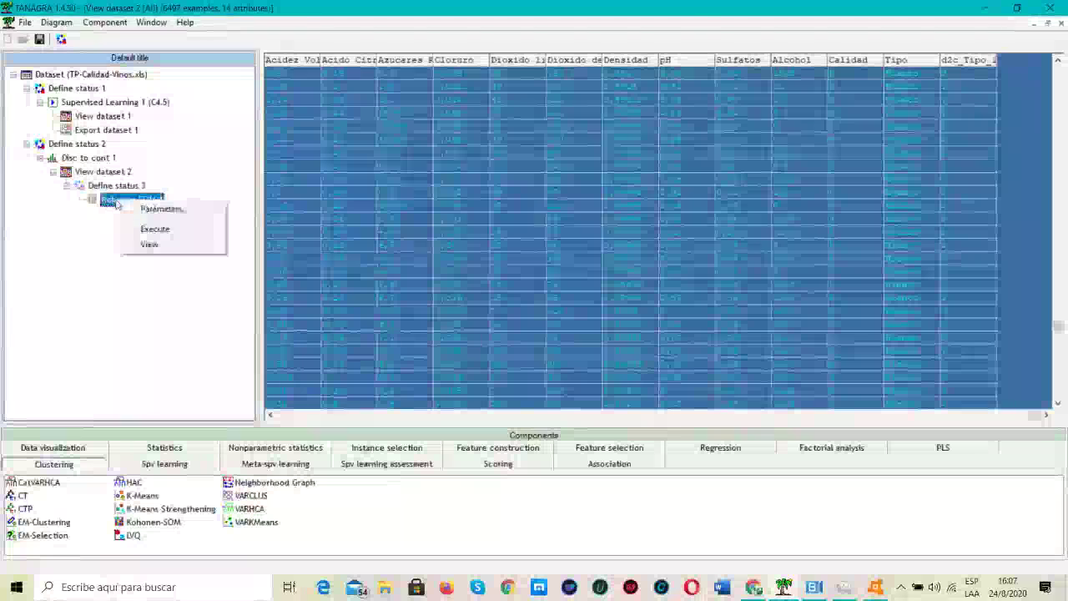
{"action": "left_click", "coordinate": [156, 248]}
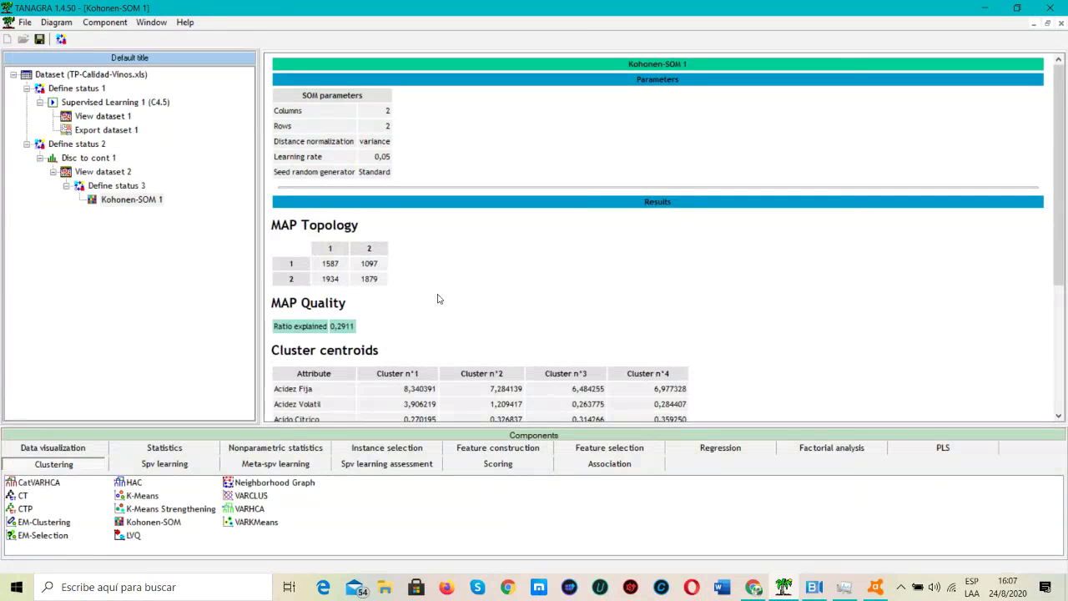
{"action": "scroll", "coordinate": [438, 299], "scroll_direction": "down", "scroll_amount": 3}
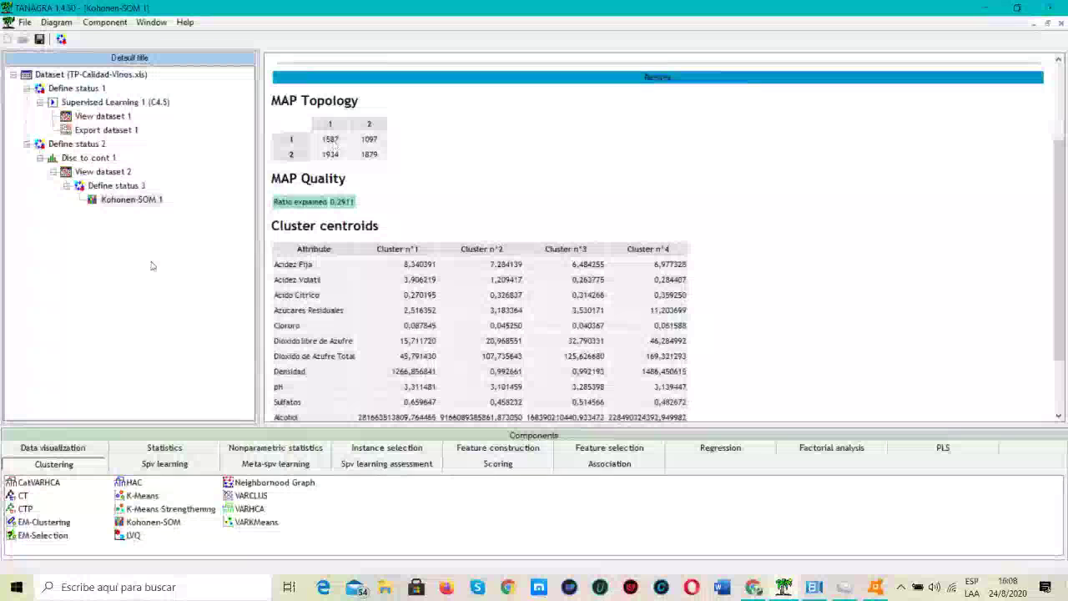
Add a View dataset component under Kohonen-SOM 1, display its table, and examine the assigned cluster column beside Tipo.
{"action": "left_click", "coordinate": [53, 449]}
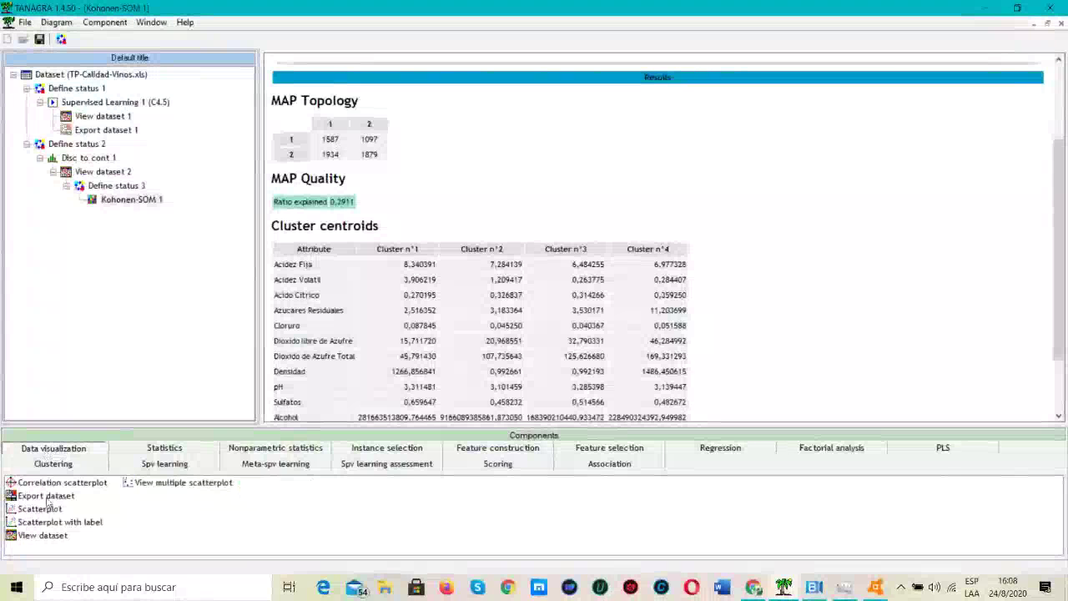
{"action": "left_click_drag", "start_coordinate": [38, 535], "coordinate": [173, 208]}
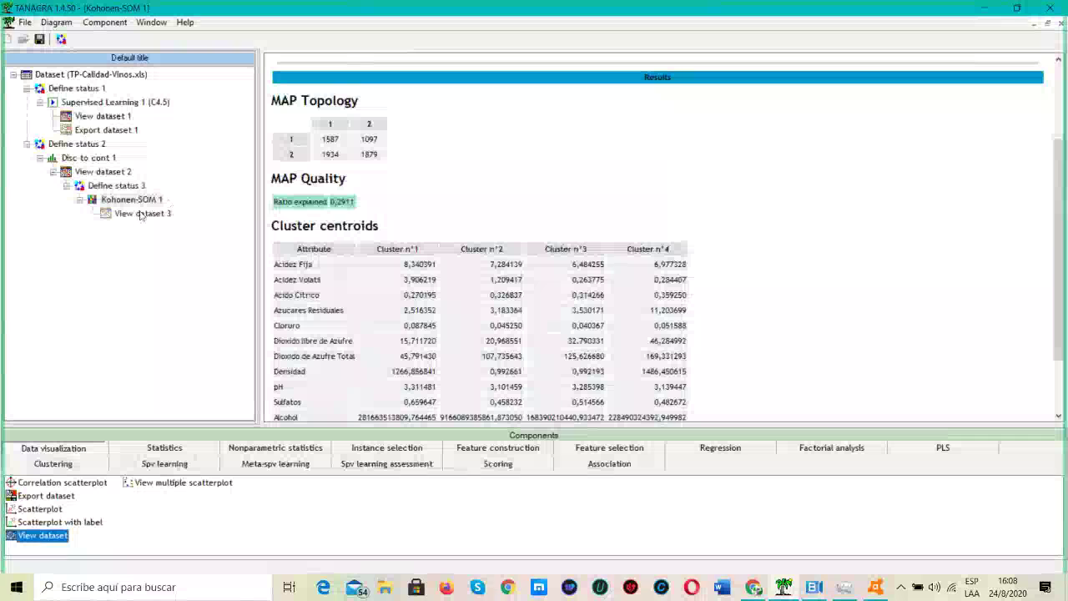
{"action": "left_click", "coordinate": [133, 214]}
{"action": "right_click", "coordinate": [131, 215]}
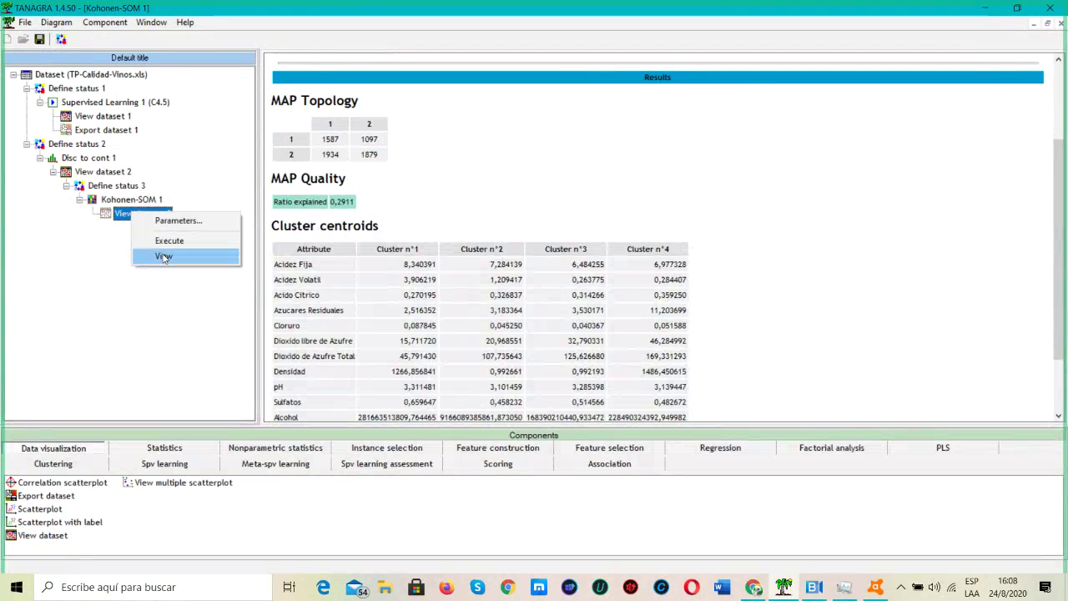
{"action": "left_click", "coordinate": [164, 258]}
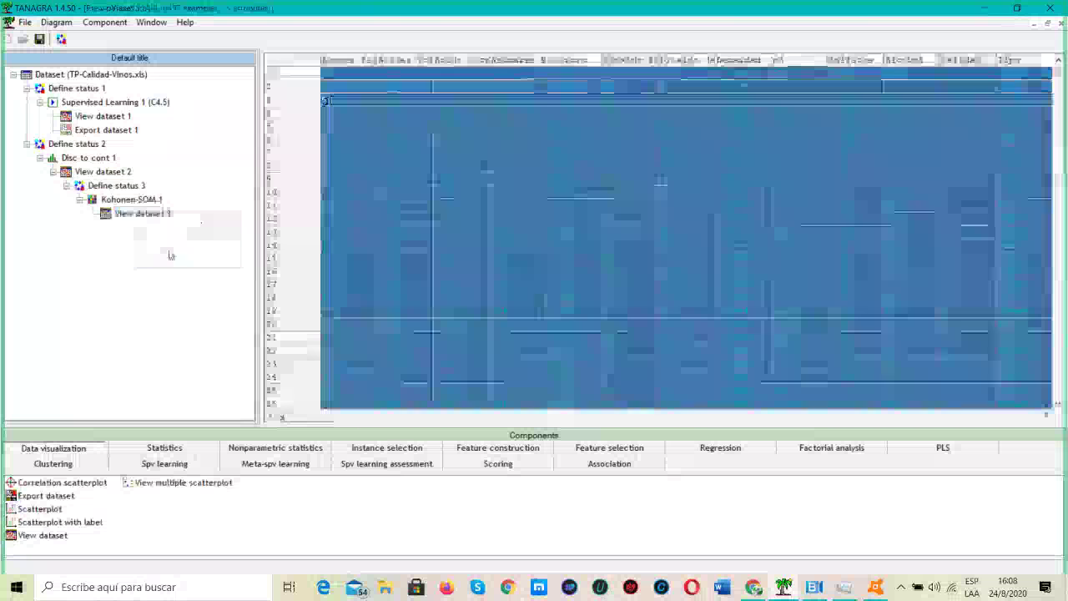
{"action": "left_click_drag", "start_coordinate": [293, 412], "coordinate": [789, 414]}
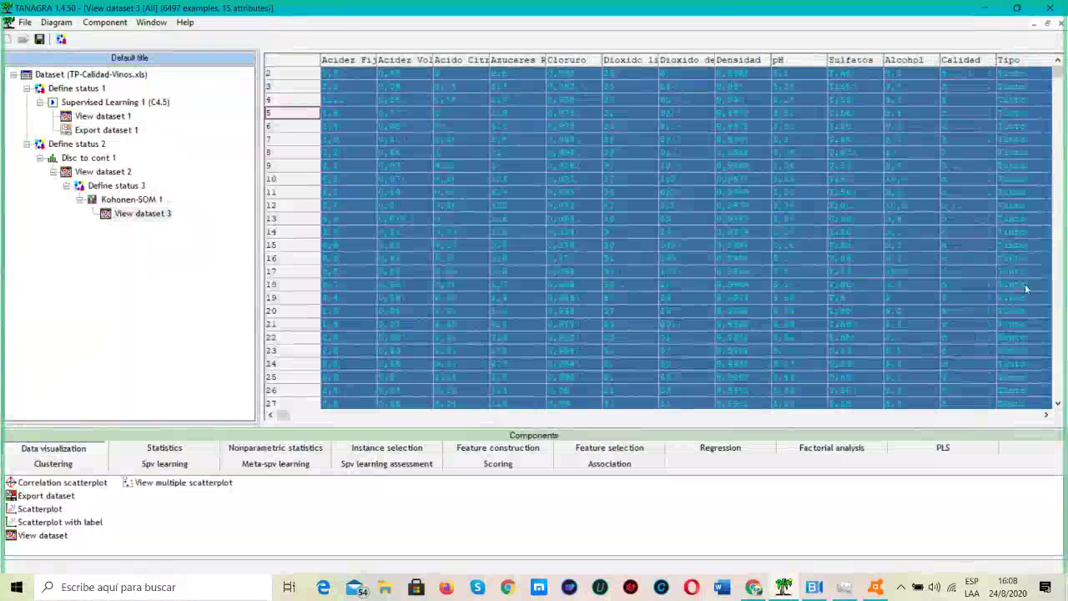
{"action": "left_click", "coordinate": [333, 415]}
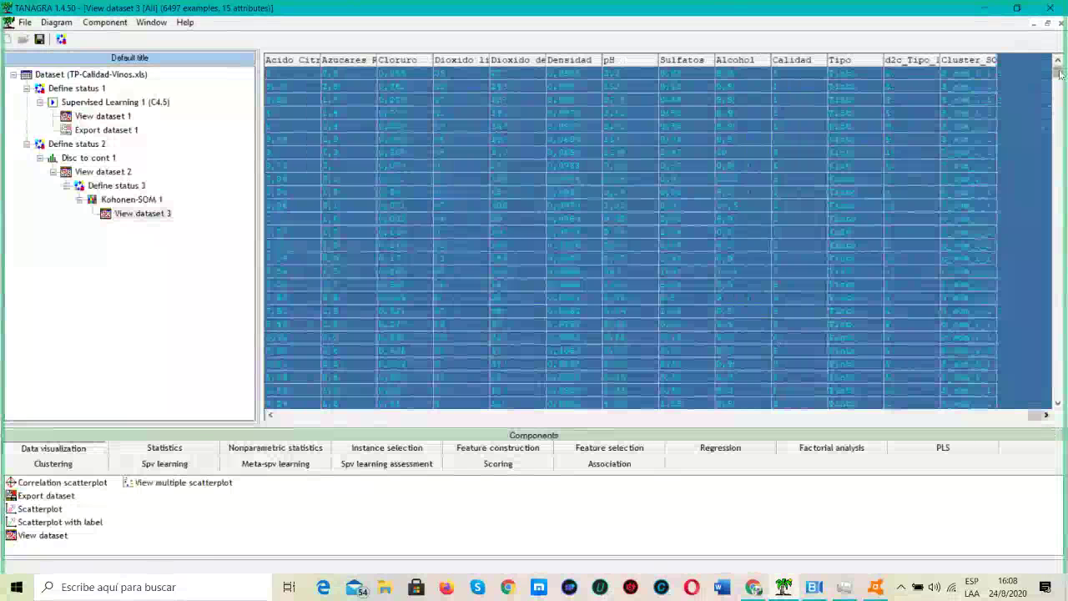
{"action": "left_click_drag", "start_coordinate": [1060, 74], "coordinate": [1060, 138]}
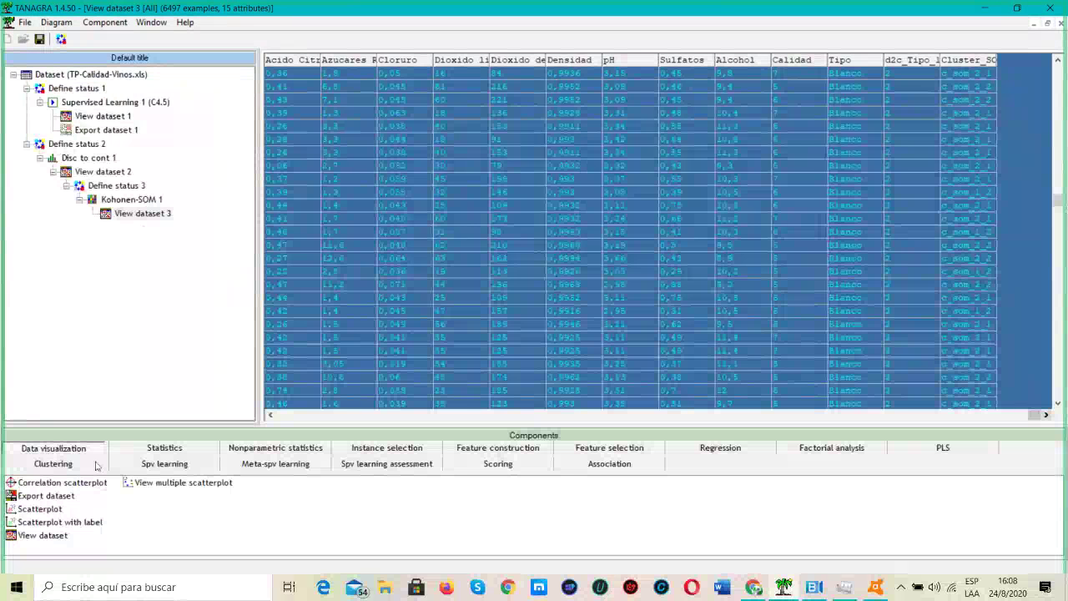
Add a Define status component under Kohonen-SOM 1 and set Cluster_SOM_1 as the target attribute.
{"action": "left_click", "coordinate": [126, 203]}
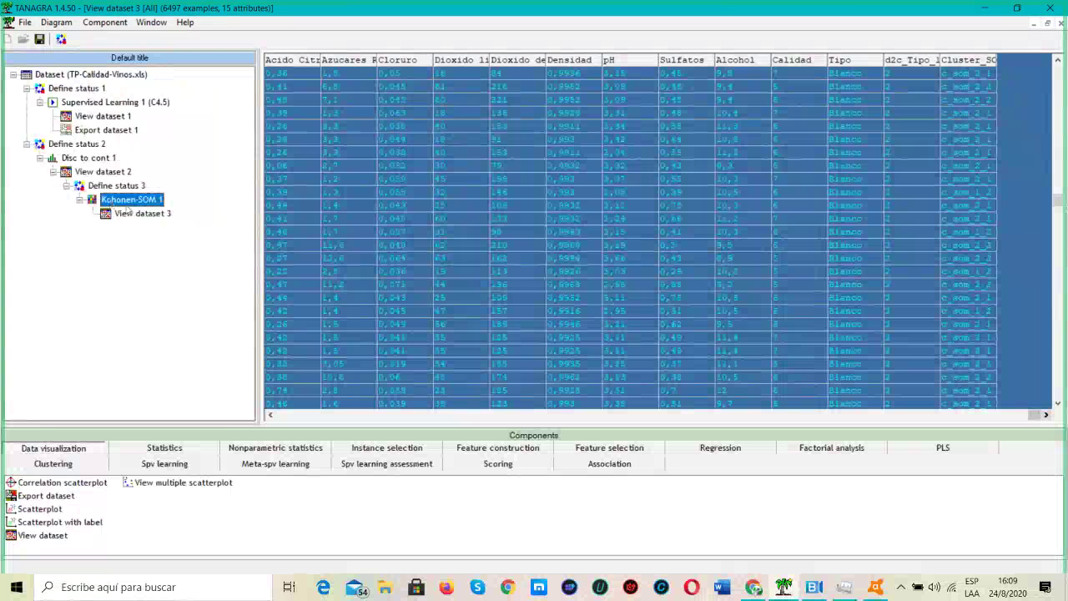
{"action": "left_click", "coordinate": [62, 40]}
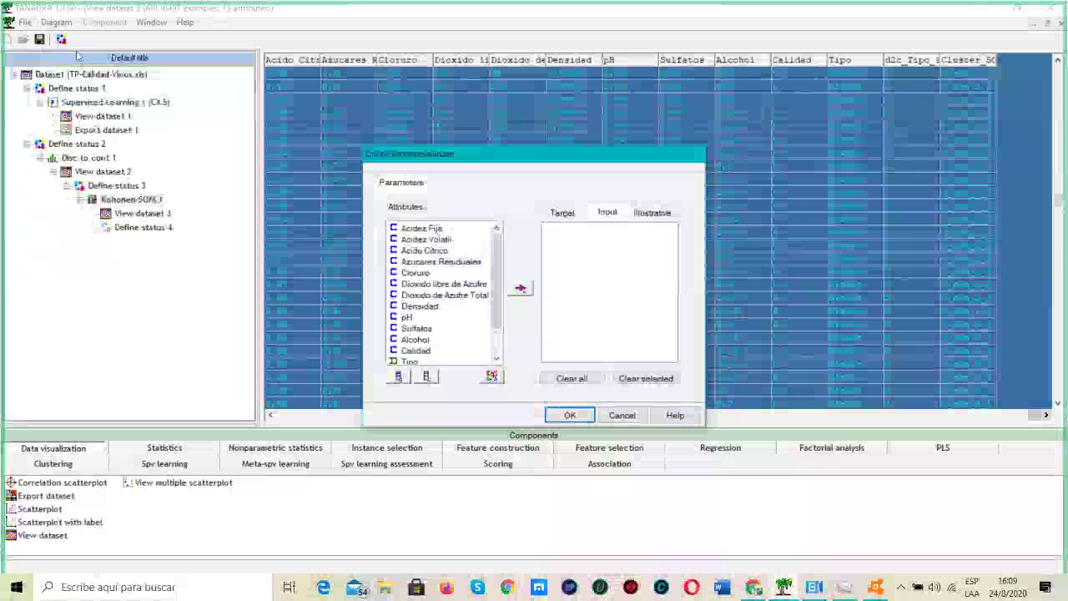
{"action": "left_click", "coordinate": [554, 213]}
{"action": "scroll", "coordinate": [434, 317], "scroll_direction": "down", "scroll_amount": 1}
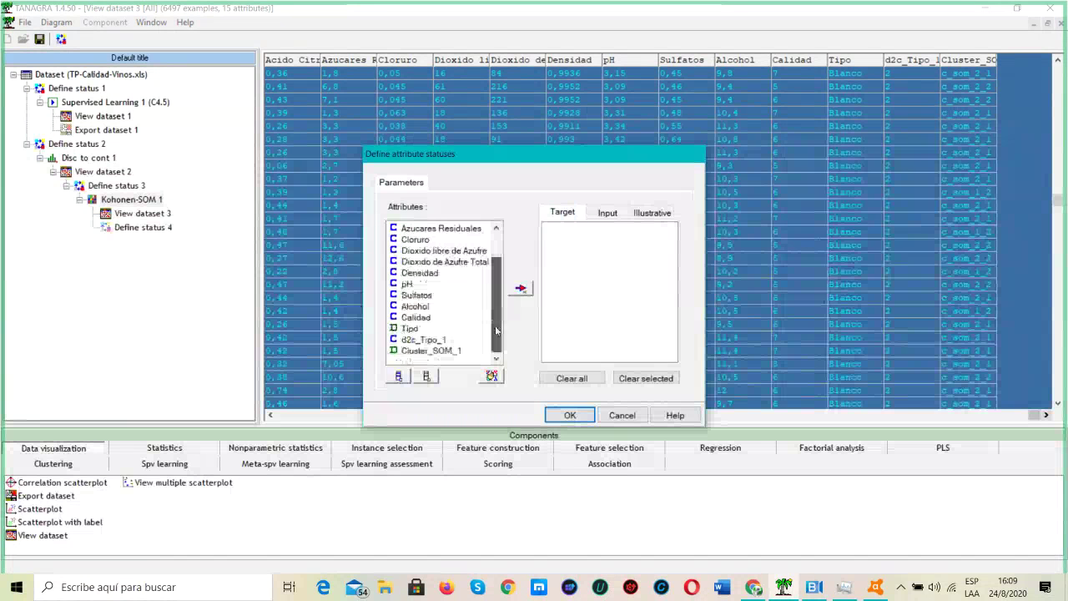
{"action": "left_click", "coordinate": [401, 352]}
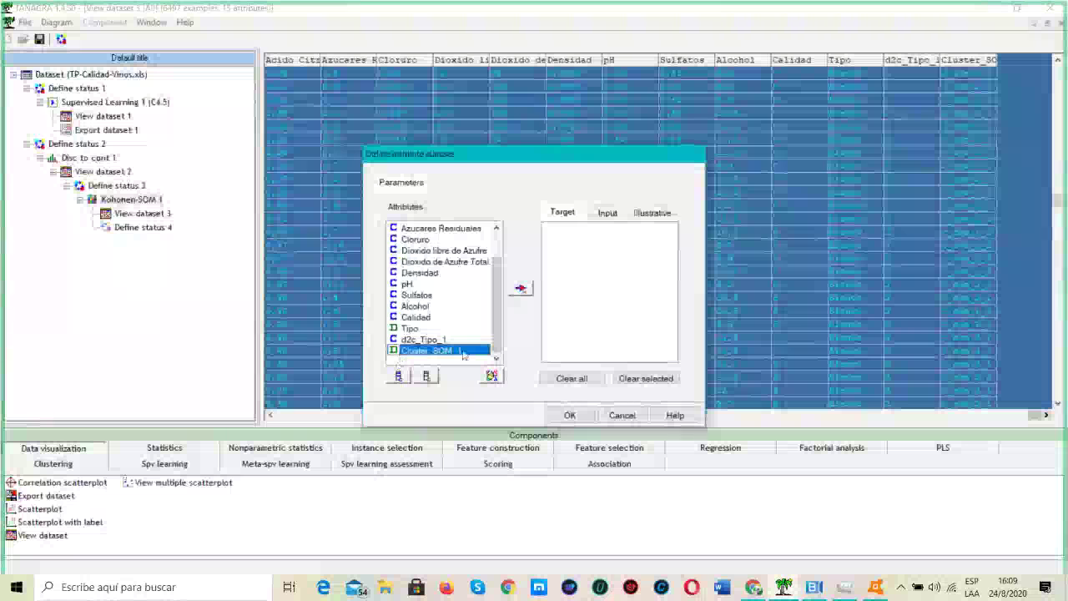
{"action": "left_click", "coordinate": [520, 289]}
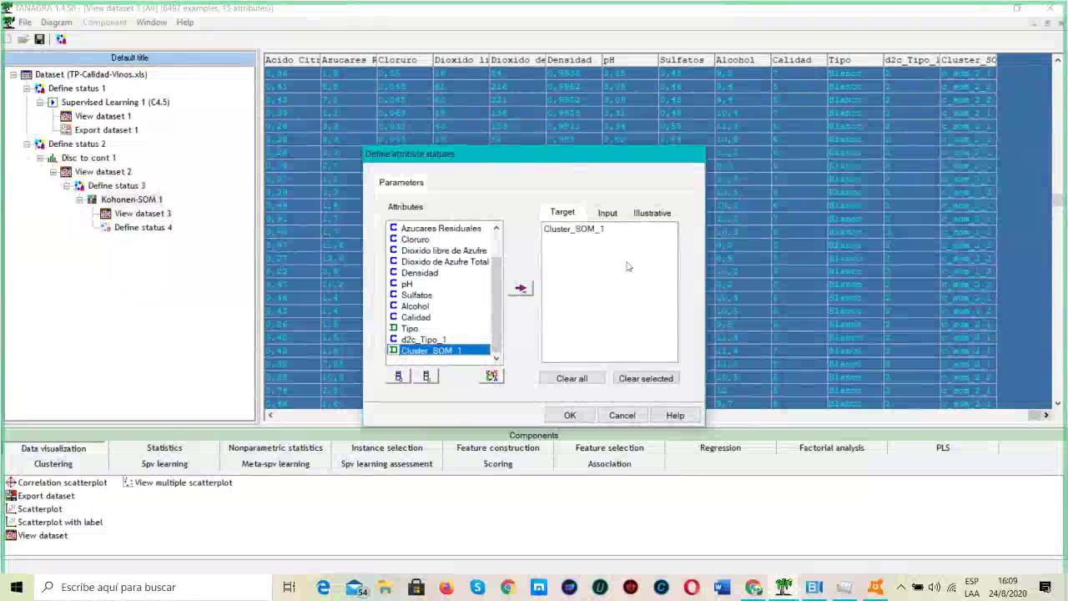
Set the attributes from Acidez Fija through Tipo as inputs, leaving out d2c_Tipo_1, and accept the attribute statuses.
{"action": "left_click", "coordinate": [608, 213]}
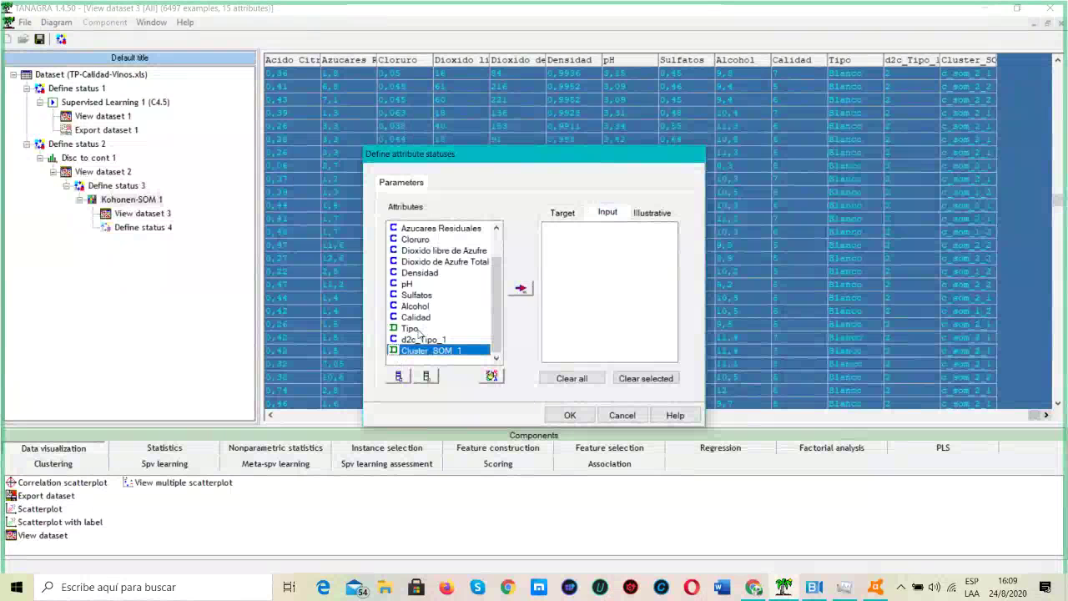
{"action": "left_click", "coordinate": [419, 329]}
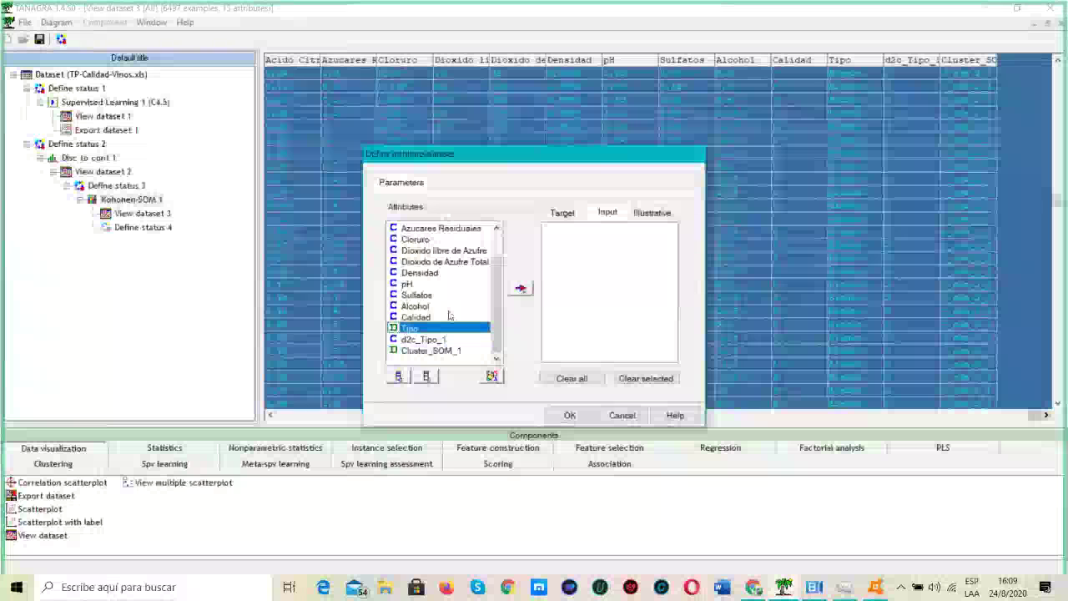
{"action": "scroll", "coordinate": [449, 315], "scroll_direction": "up", "scroll_amount": 1}
{"action": "left_click", "coordinate": [425, 234], "text": "shift"}
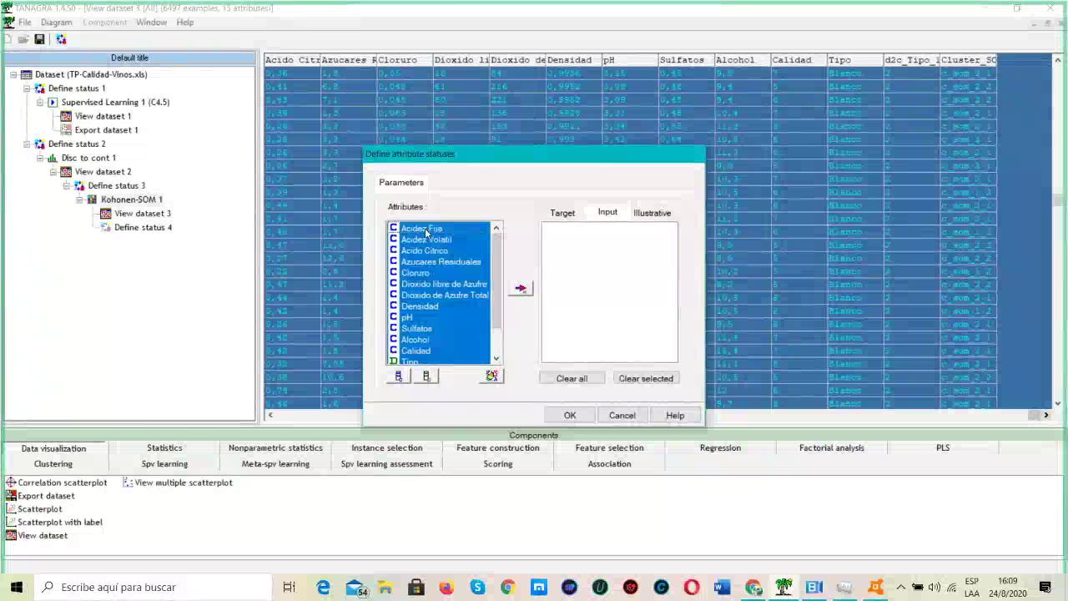
{"action": "left_click", "coordinate": [520, 290]}
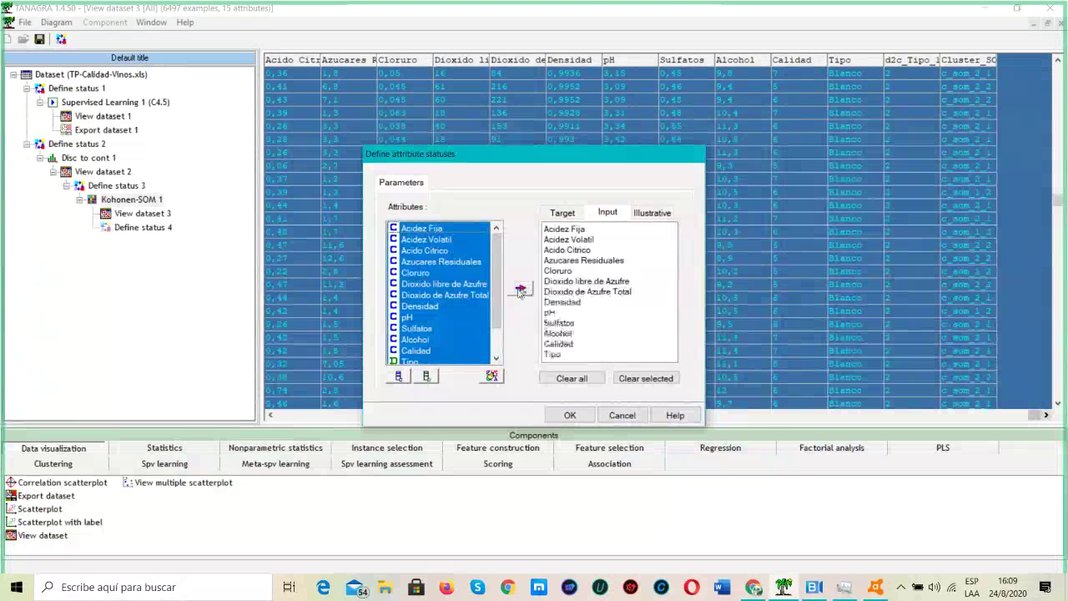
{"action": "scroll", "coordinate": [494, 343], "scroll_direction": "down", "scroll_amount": 1}
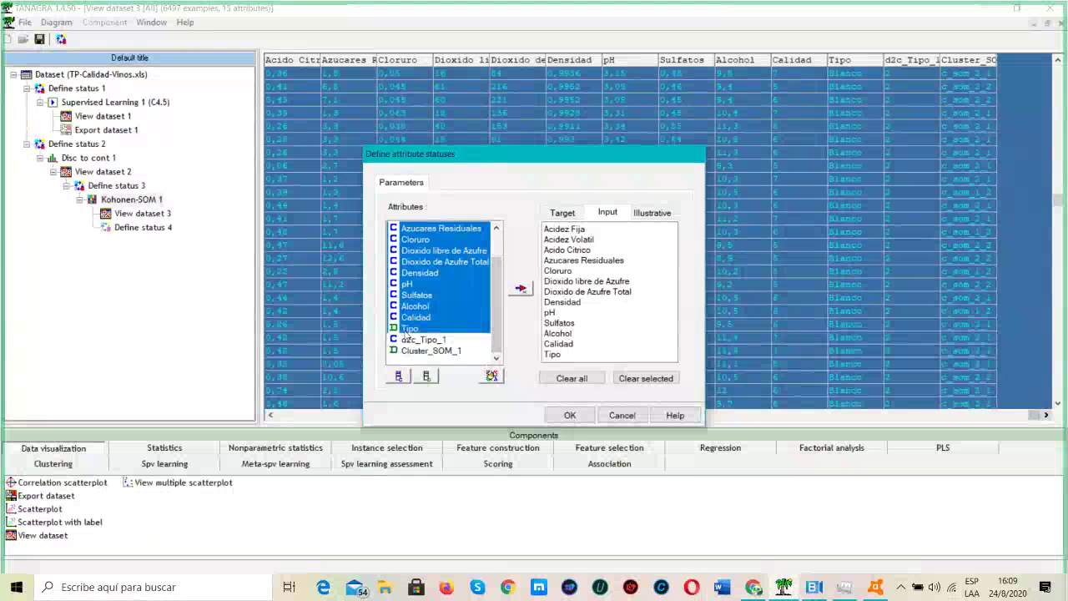
{"action": "left_click", "coordinate": [404, 341]}
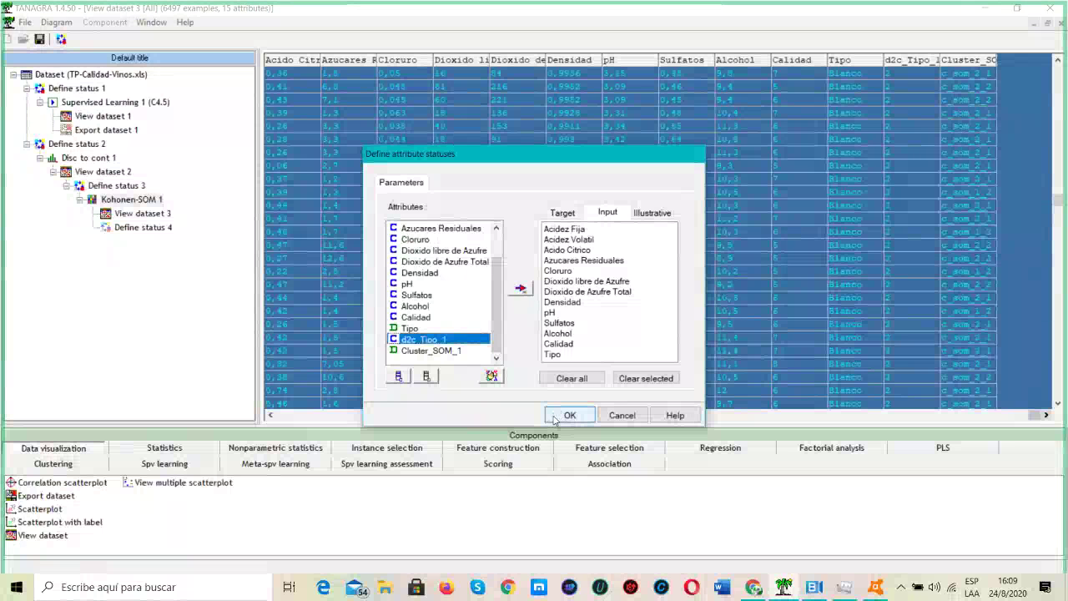
{"action": "left_click", "coordinate": [563, 415]}
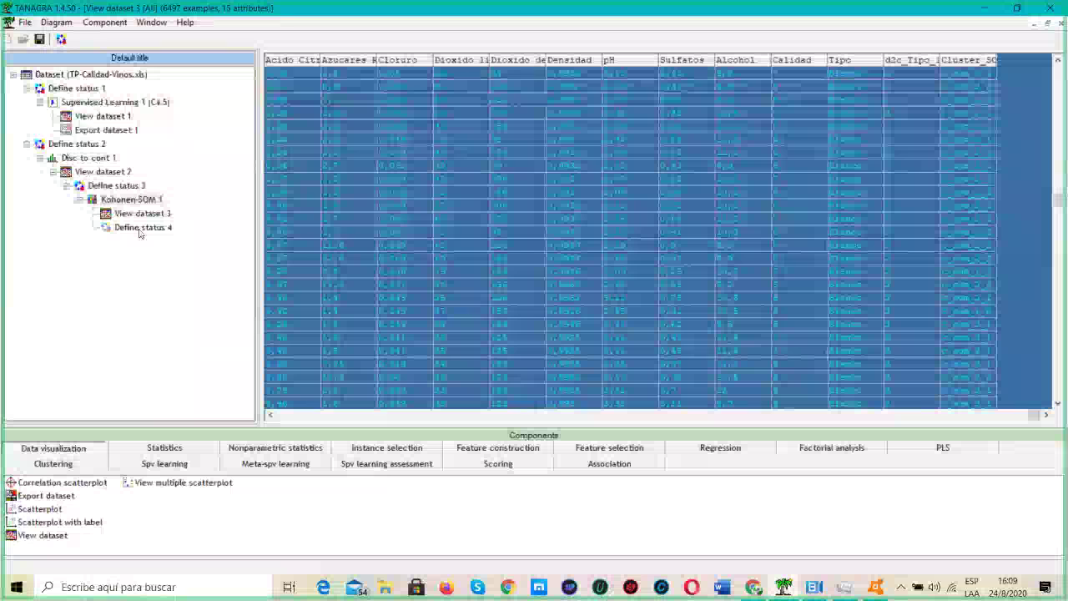
Reopen the parameters of Define status 4 and check its target attribute.
{"action": "left_click", "coordinate": [142, 232]}
{"action": "right_click", "coordinate": [145, 229]}
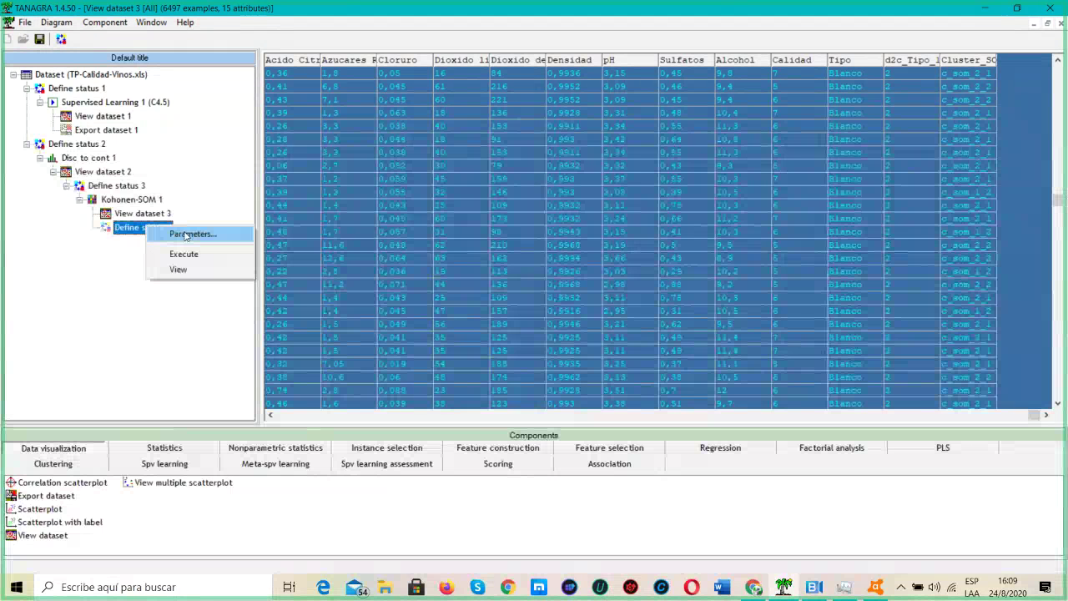
{"action": "left_click", "coordinate": [185, 235]}
{"action": "left_click", "coordinate": [560, 215]}
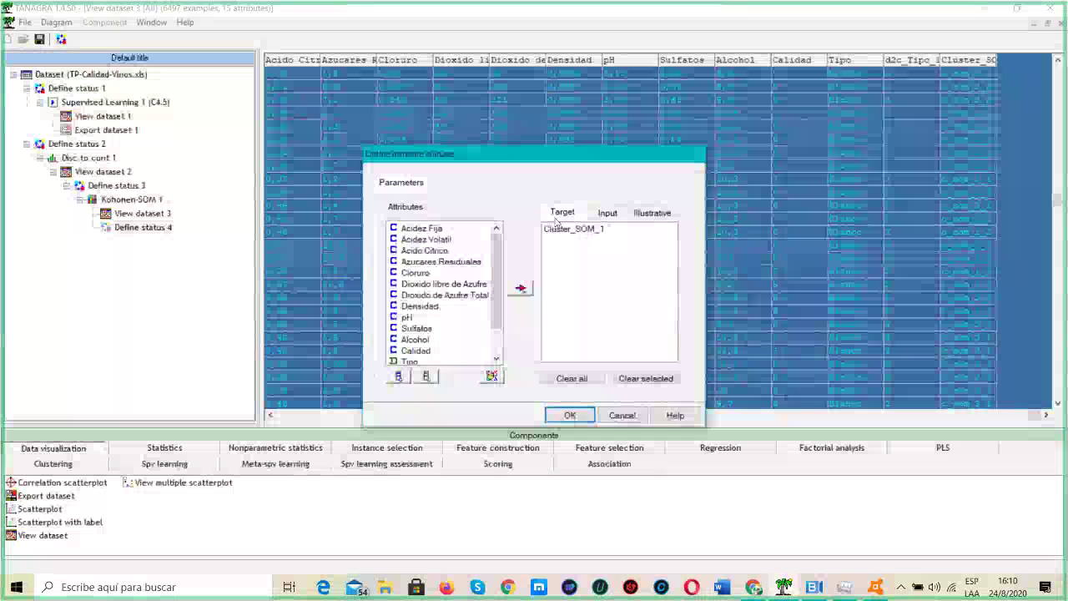
{"action": "left_click", "coordinate": [569, 414]}
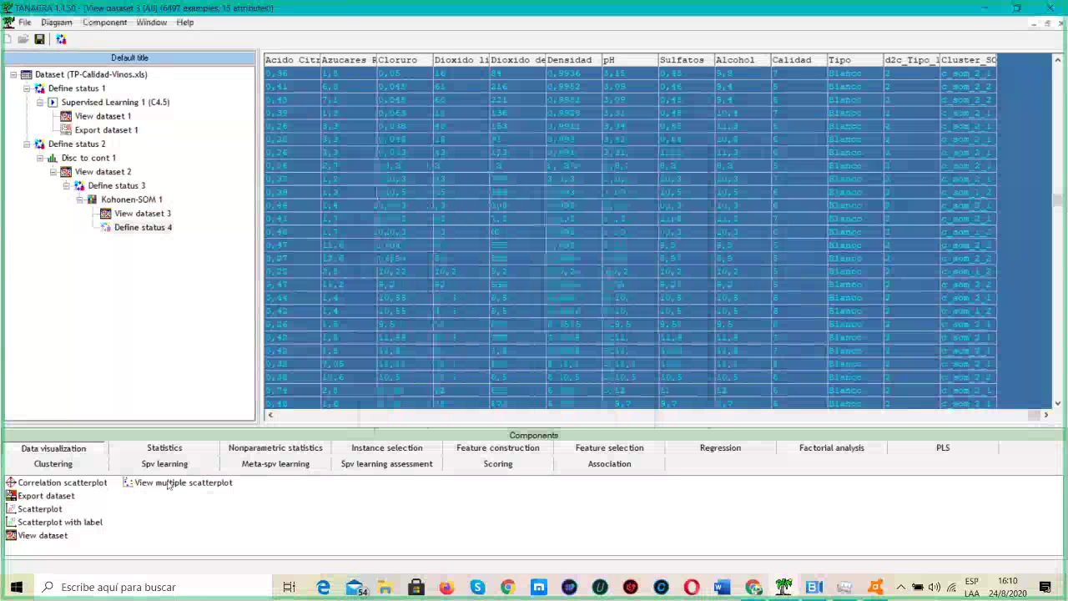
Add a C4.5 supervised learning component under Define status 4 and display its results.
{"action": "left_click", "coordinate": [165, 464]}
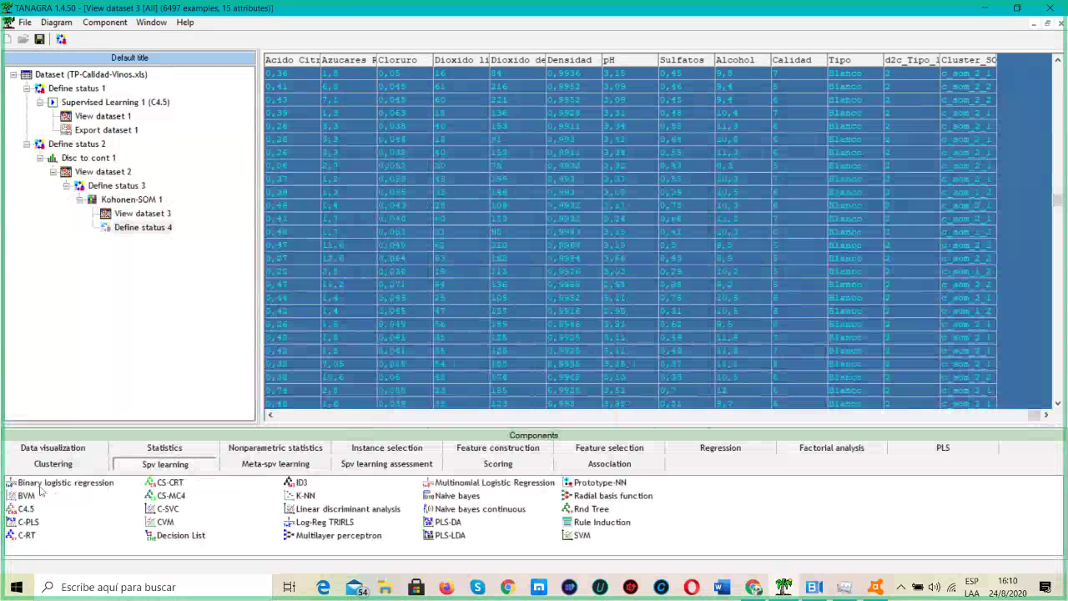
{"action": "left_click_drag", "start_coordinate": [25, 511], "coordinate": [163, 235]}
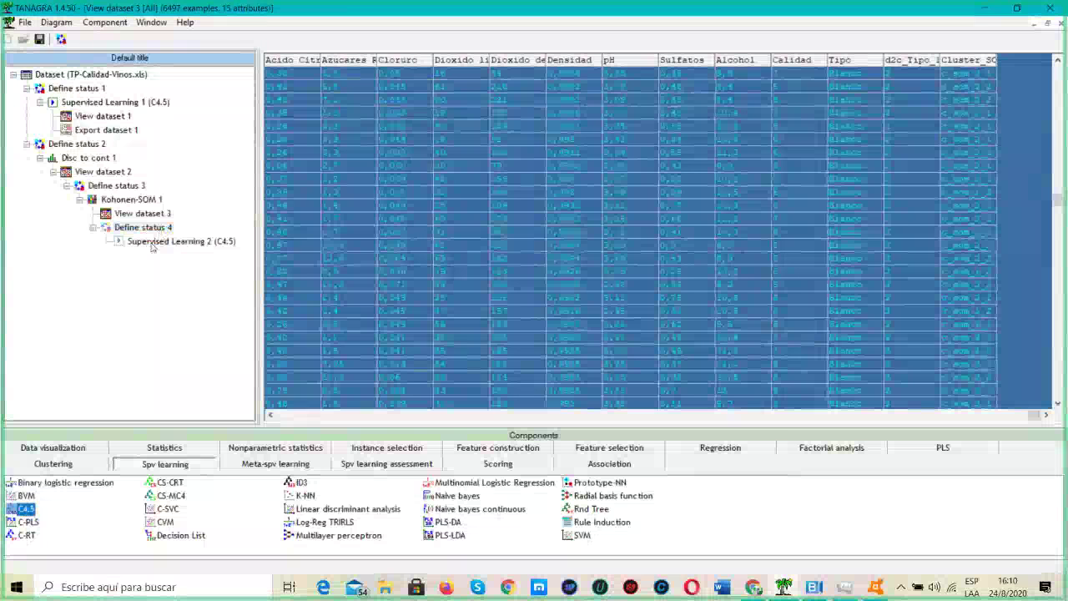
{"action": "right_click", "coordinate": [151, 244]}
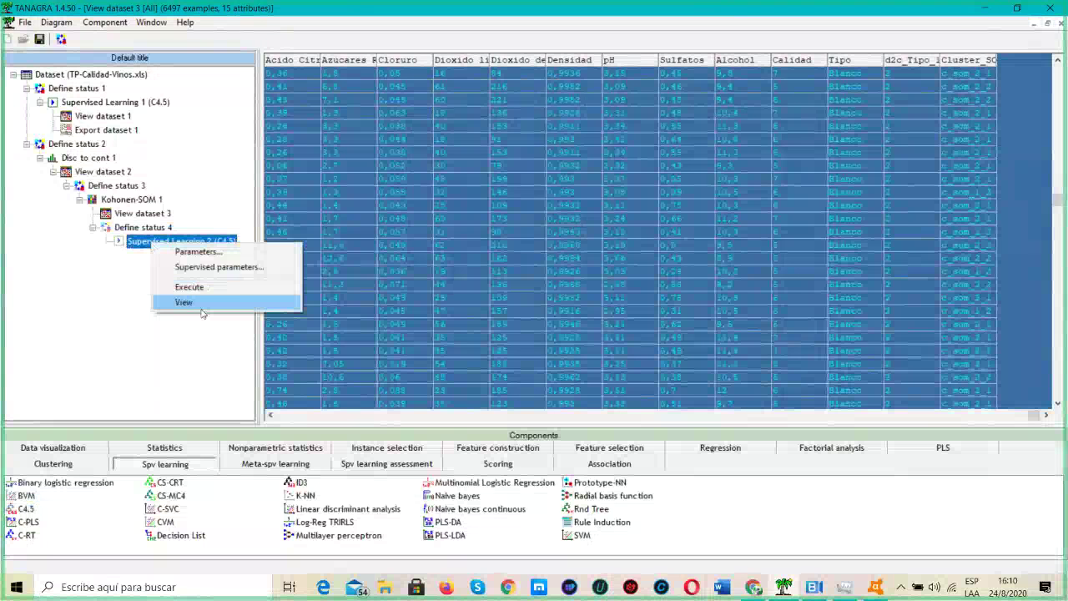
{"action": "left_click", "coordinate": [184, 303]}
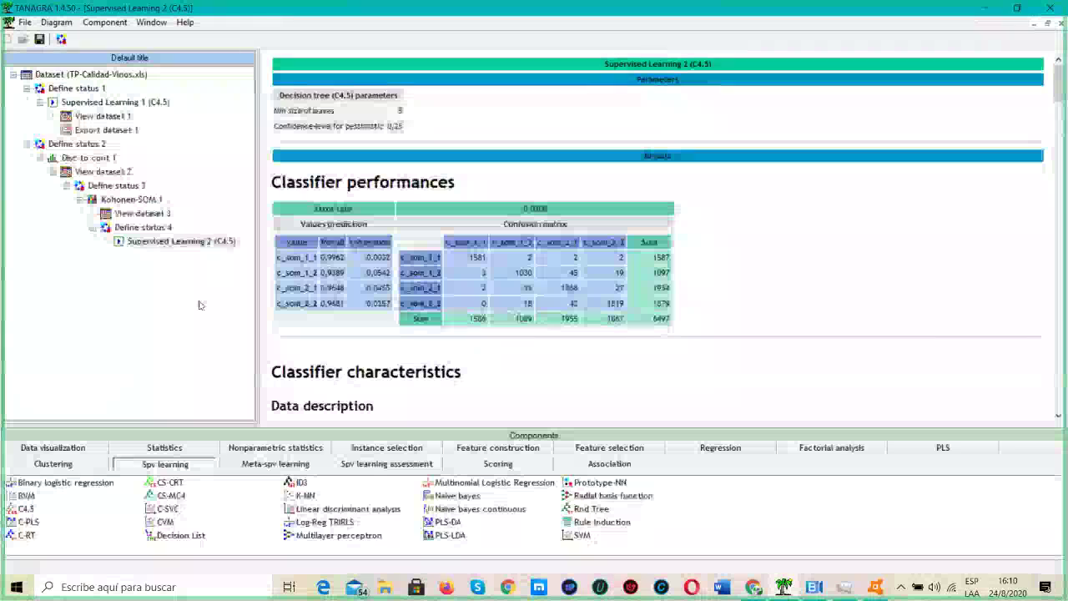